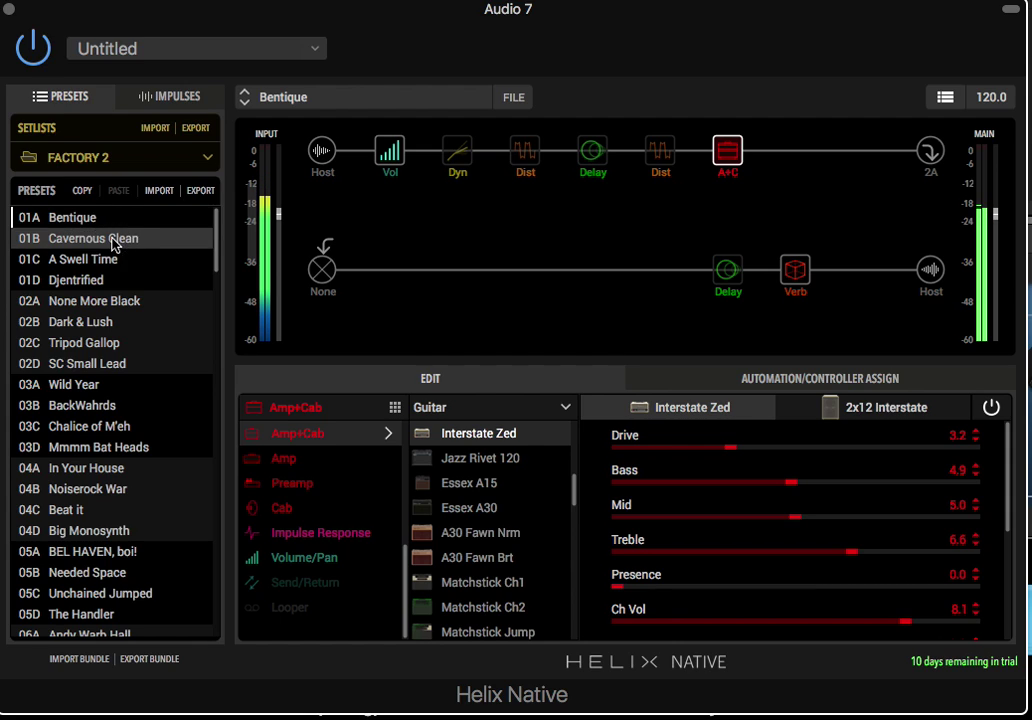
- Audition Factory 2 presets 01B Cavernous Clean, 01C A Swell Time and 01D Djentrified one after another
{"action": "double_click", "coordinate": [112, 242]}
{"action": "left_click", "coordinate": [30, 239]}
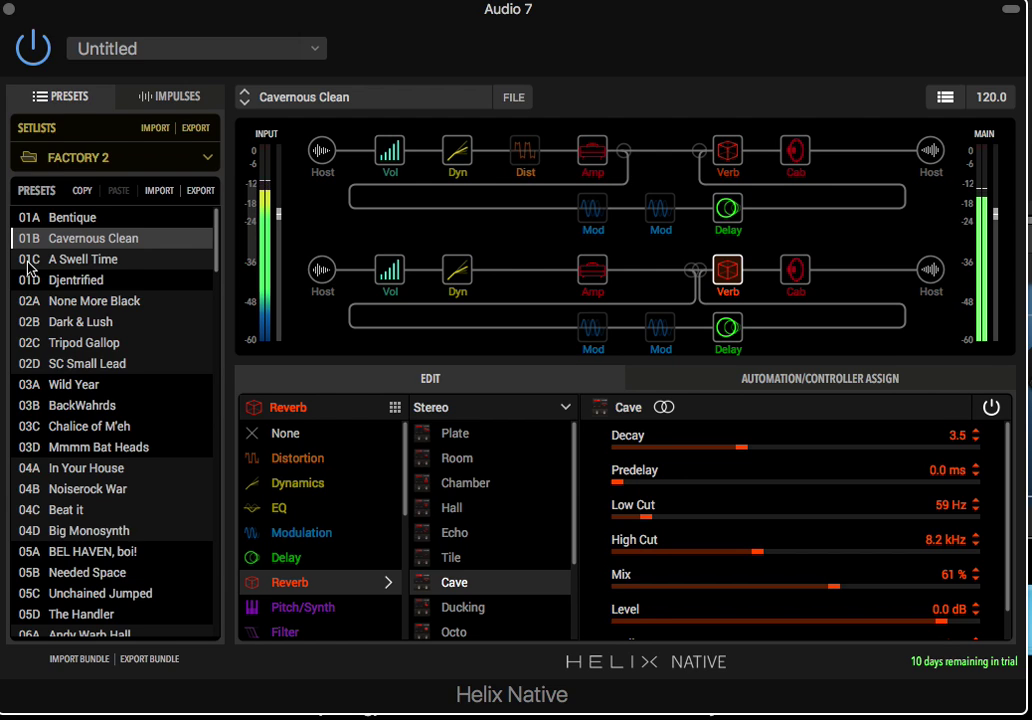
{"action": "left_click", "coordinate": [28, 262]}
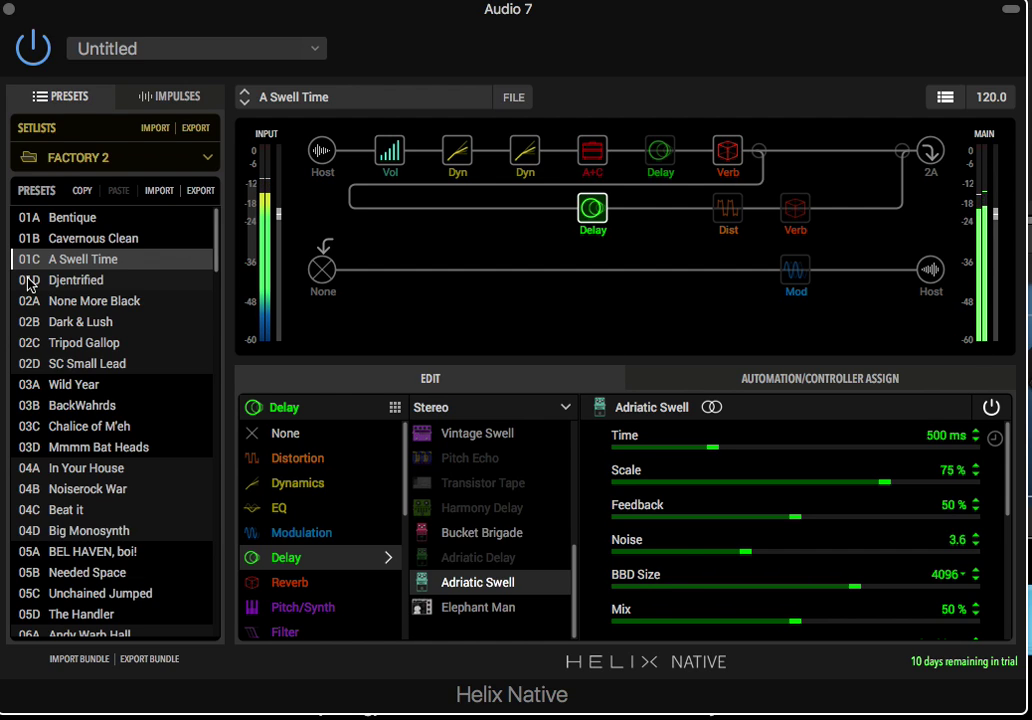
{"action": "left_click", "coordinate": [28, 283]}
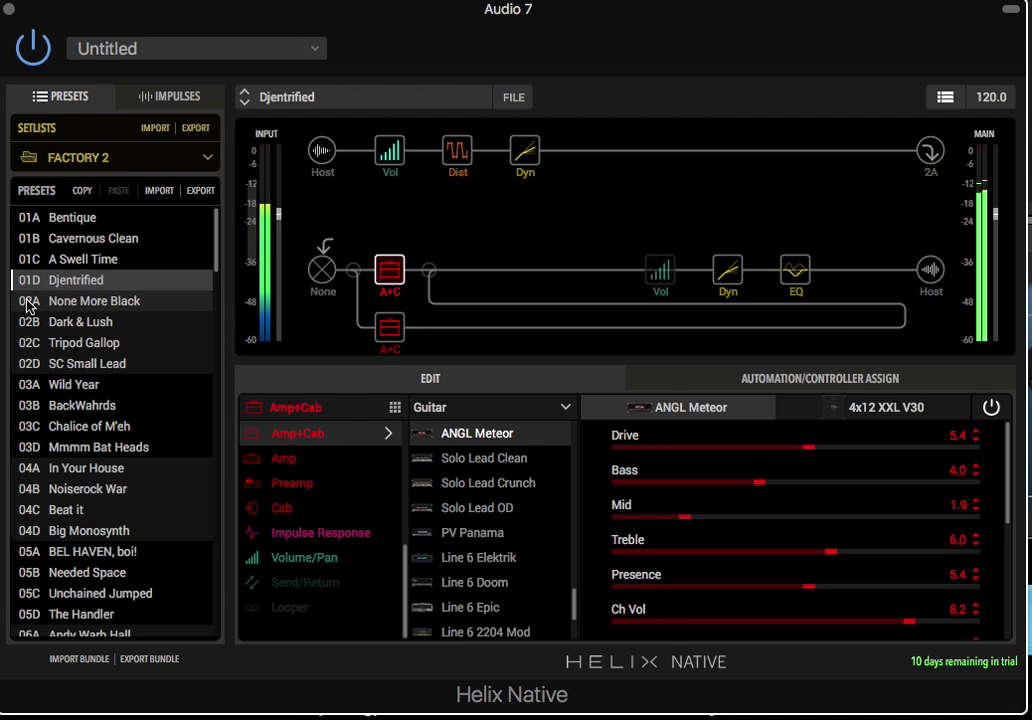
- Audition the bank 02 presets in order: None More Black, Dark & Lush, Tripod Gallop and SC Small Lead
{"action": "left_click", "coordinate": [27, 304]}
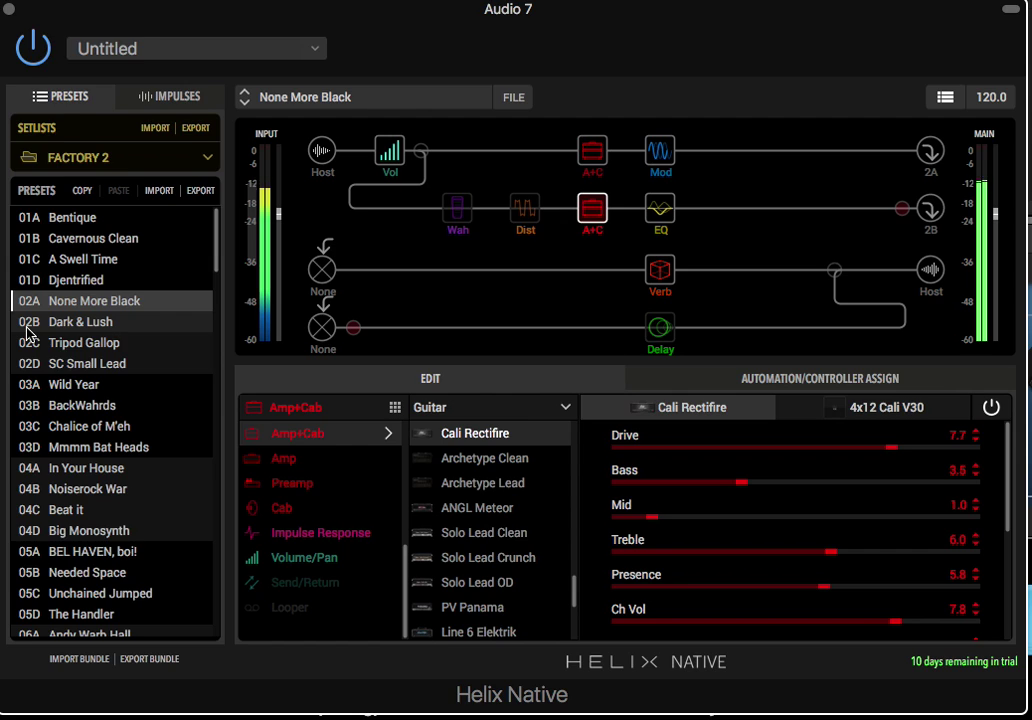
{"action": "left_click", "coordinate": [24, 324]}
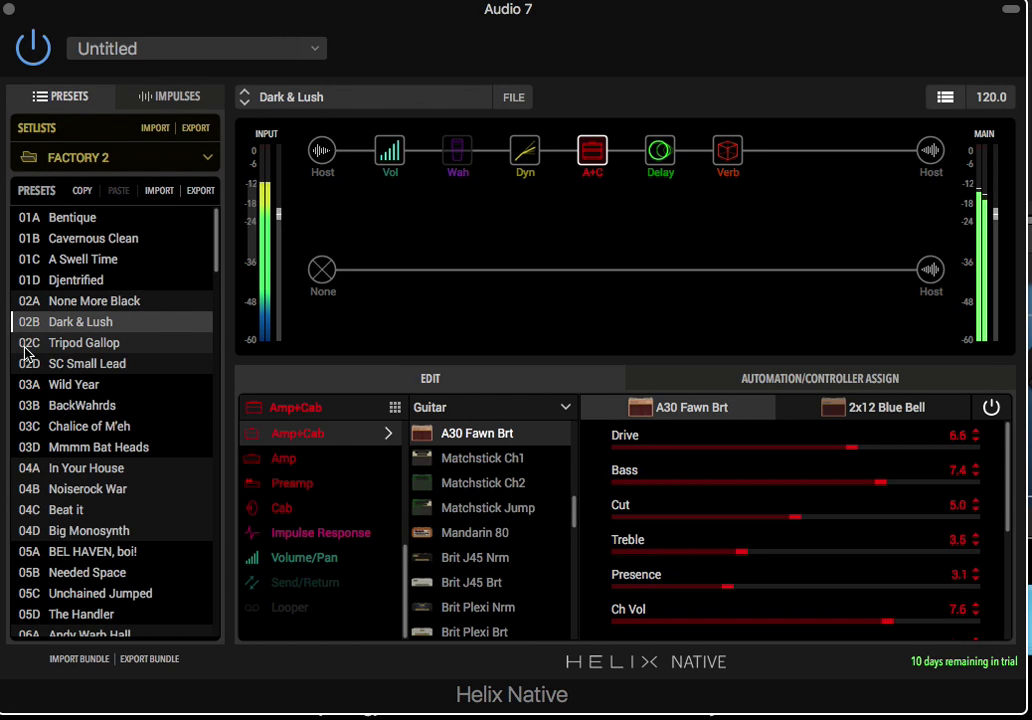
{"action": "left_click", "coordinate": [24, 343]}
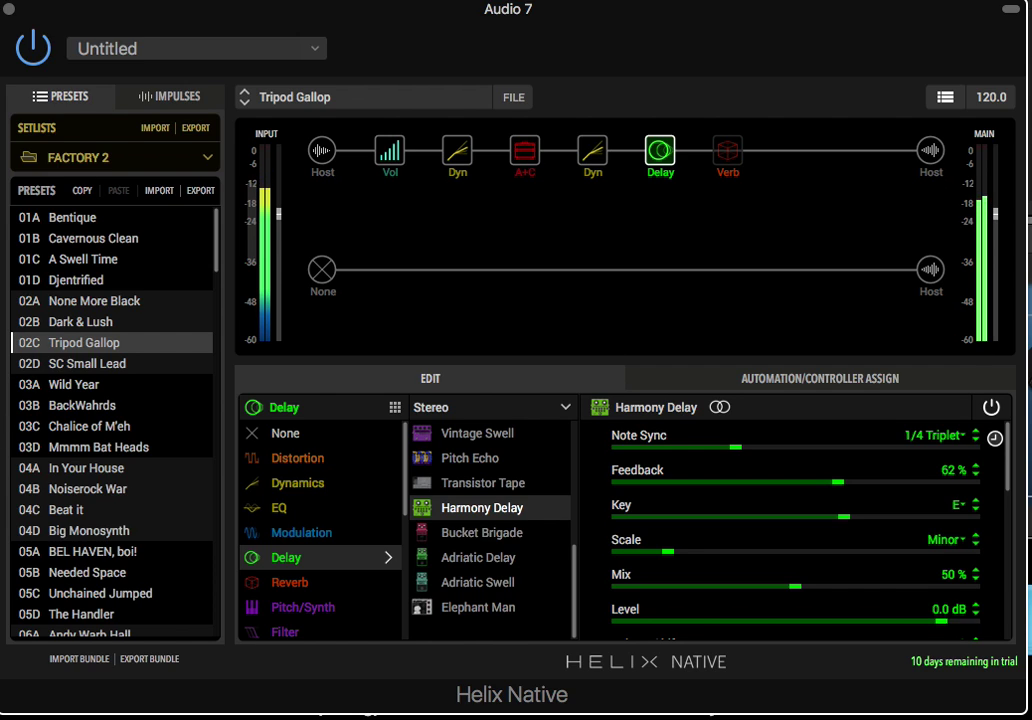
{"action": "left_click", "coordinate": [27, 368]}
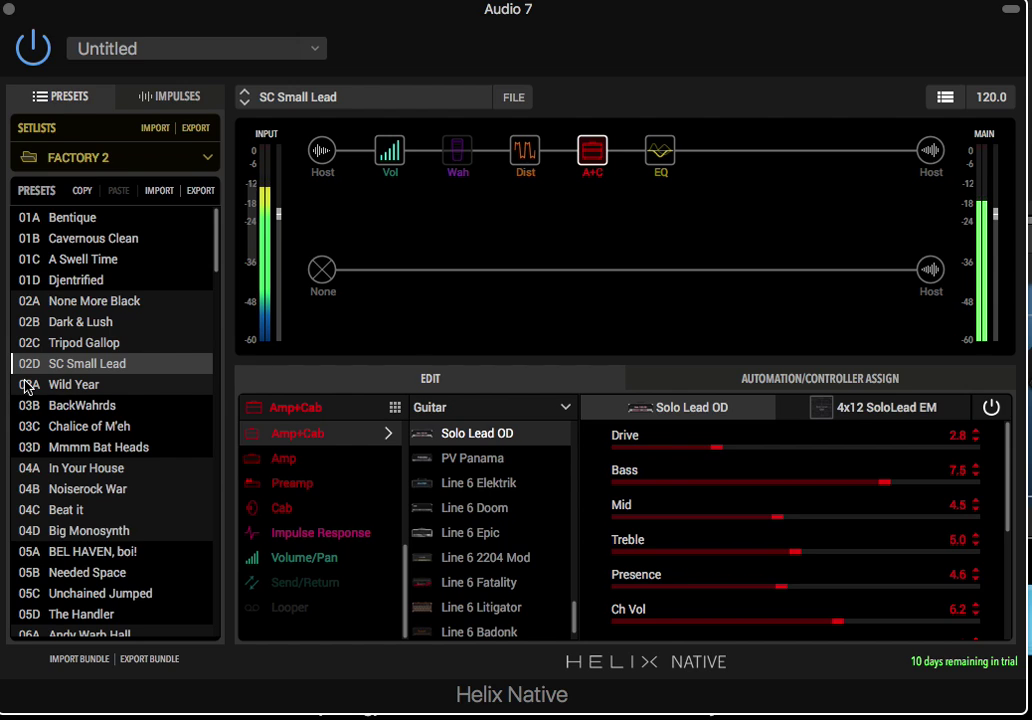
- Audition the bank 03 presets in order: Wild Year, BackWahrds, Chalice of M'eh and Mmmm Bat Heads
{"action": "left_click", "coordinate": [28, 387]}
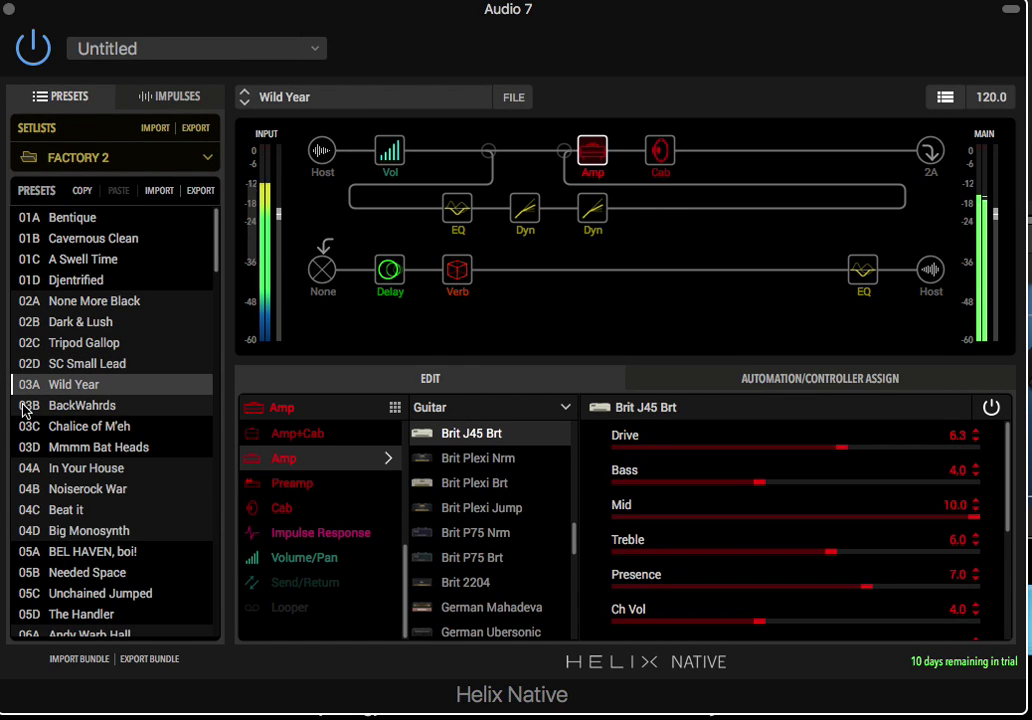
{"action": "left_click", "coordinate": [24, 408]}
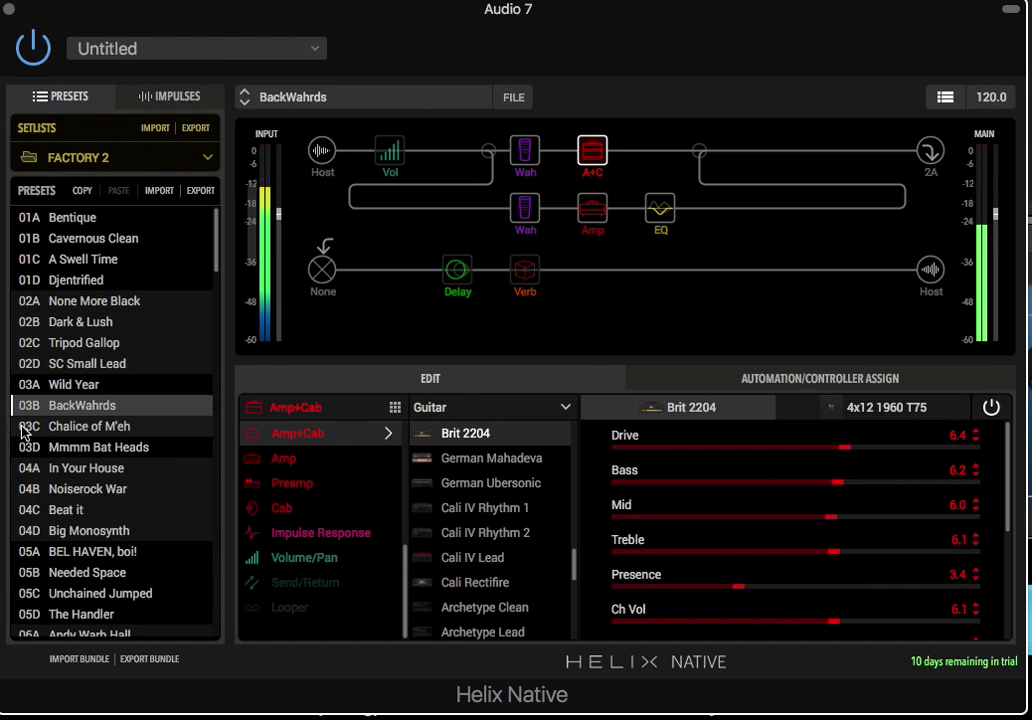
{"action": "left_click", "coordinate": [24, 427]}
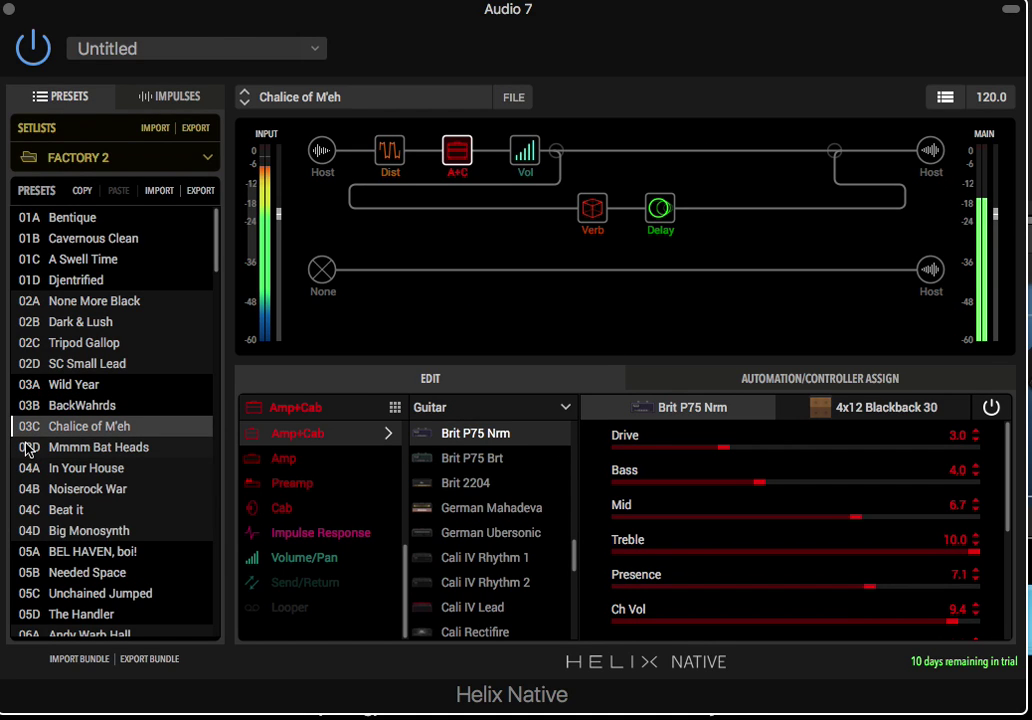
{"action": "left_click", "coordinate": [27, 449]}
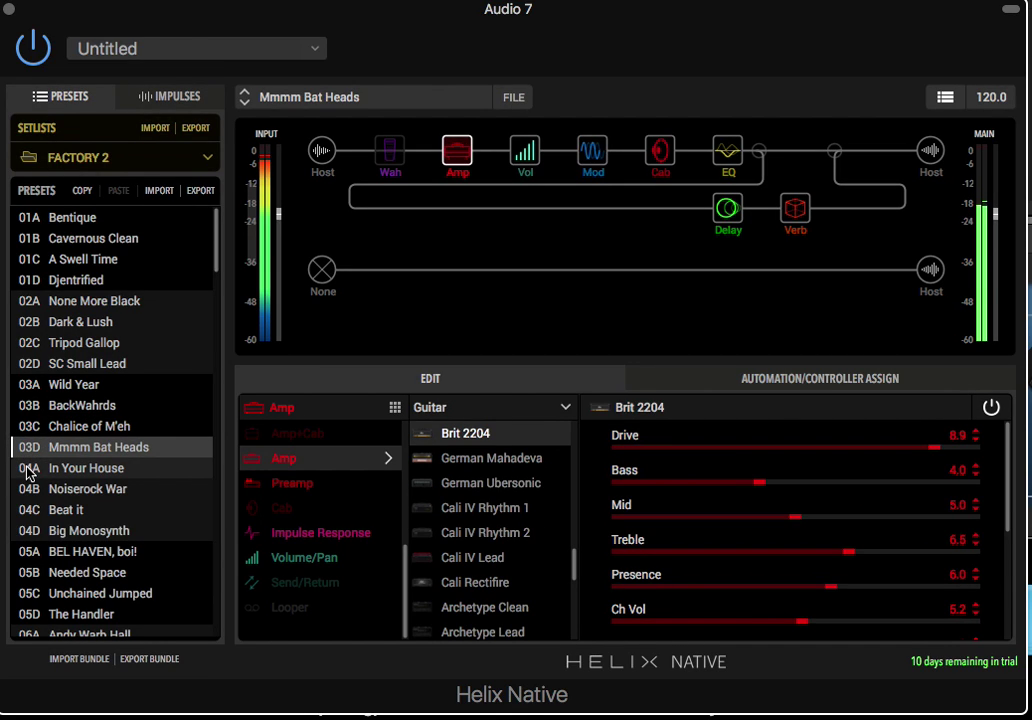
- Audition the bank 04 presets in order: In Your House, Noiserock War, Beat it and Big Monosynth
{"action": "left_click", "coordinate": [27, 472]}
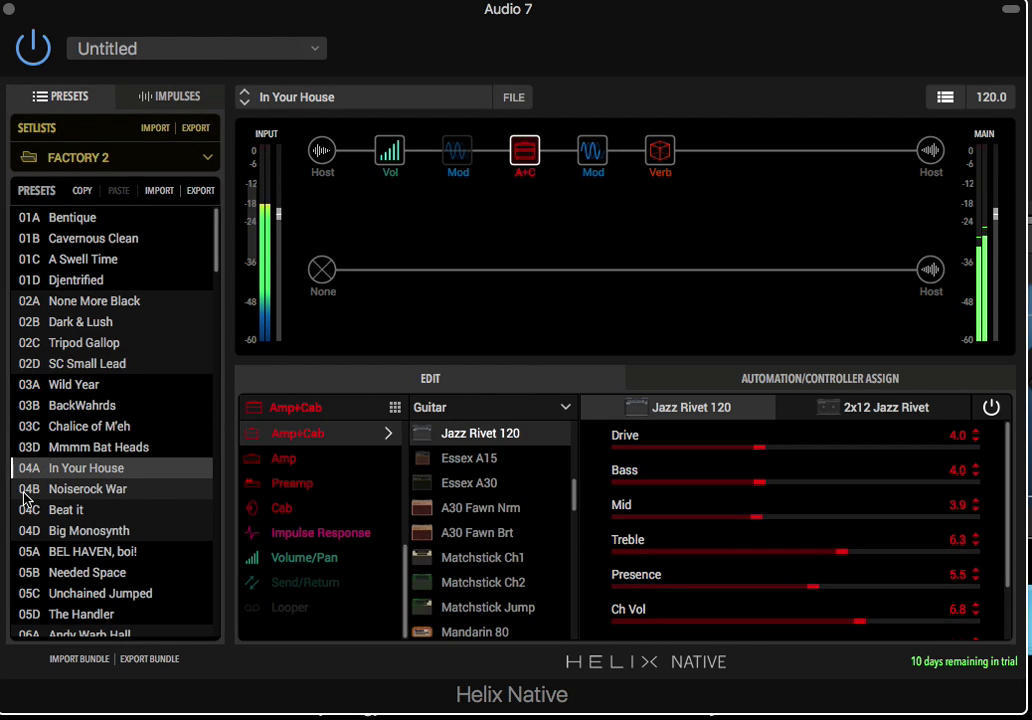
{"action": "left_click", "coordinate": [27, 495]}
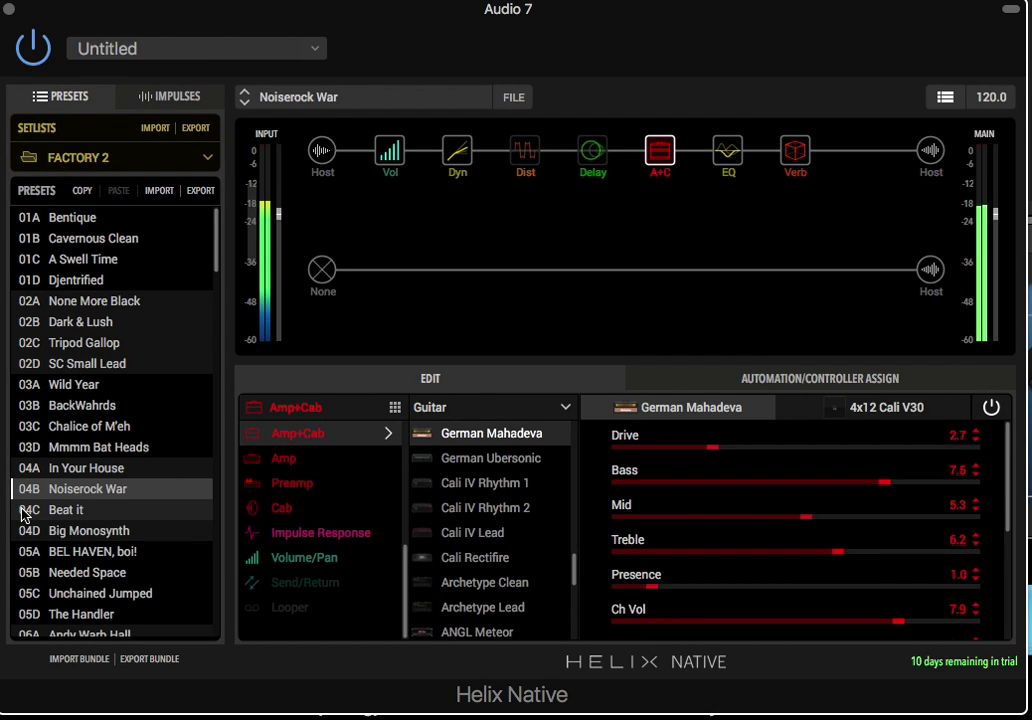
{"action": "left_click", "coordinate": [22, 512]}
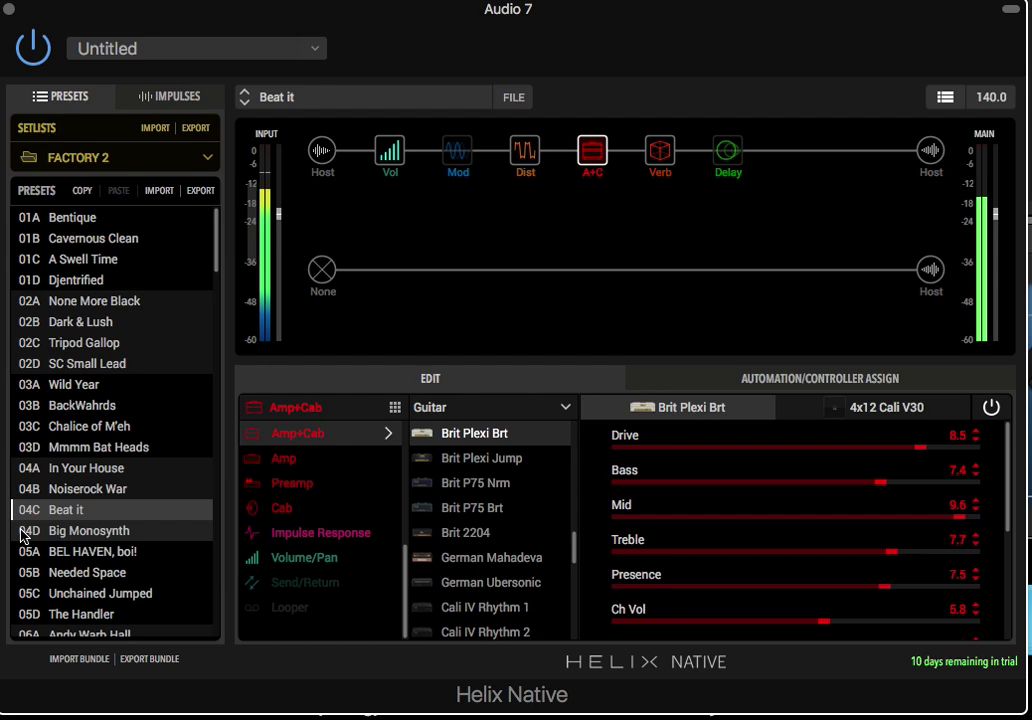
{"action": "left_click", "coordinate": [22, 533]}
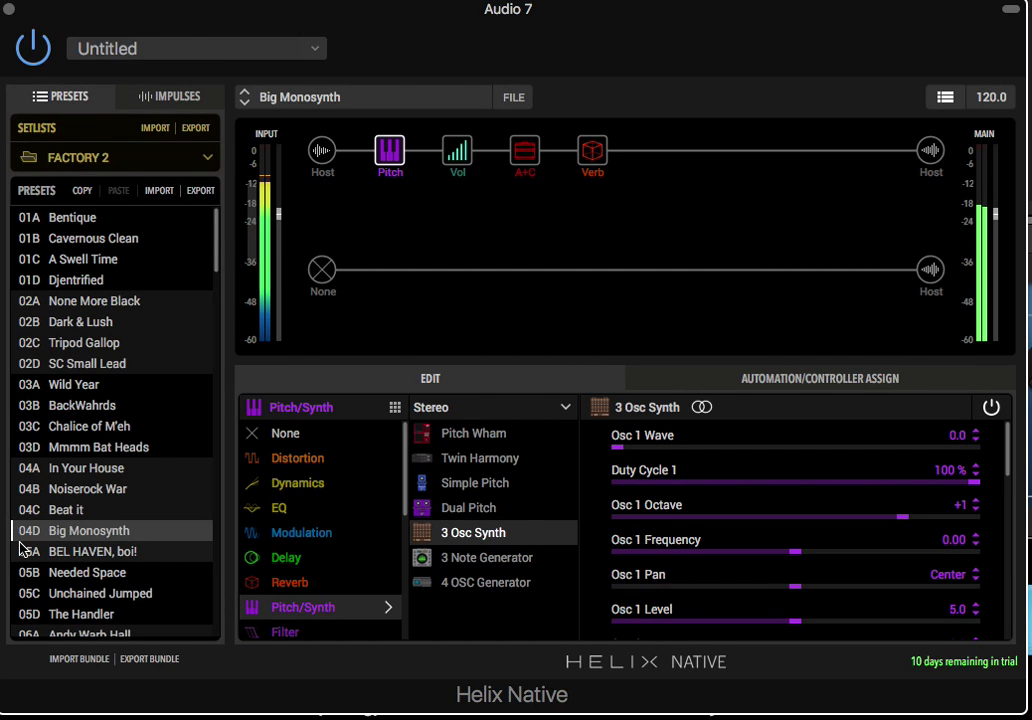
- Audition the bank 05 presets in order: BEL HAVEN, boi!, Needed Space, Unchained Jumped and The Handler
{"action": "left_click", "coordinate": [22, 549]}
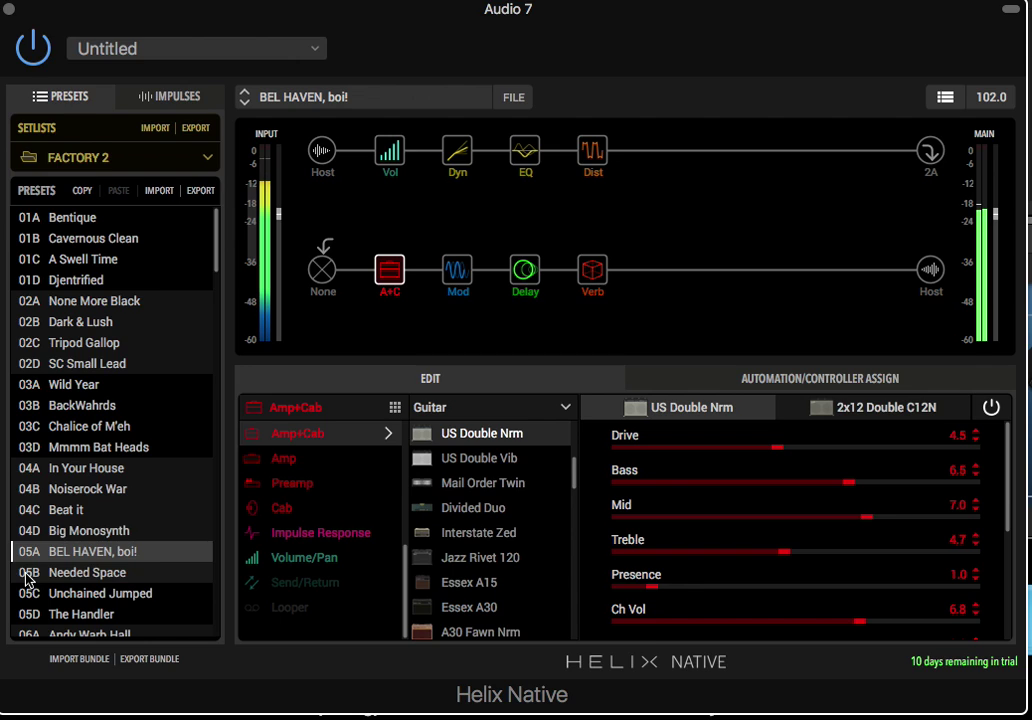
{"action": "left_click", "coordinate": [27, 576]}
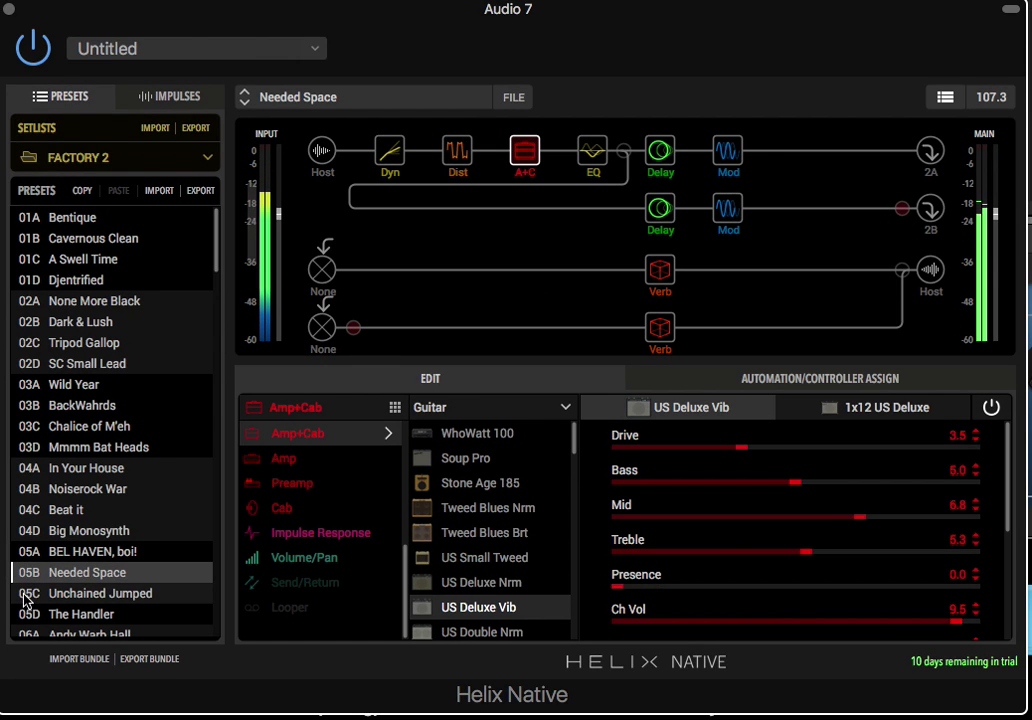
{"action": "left_click", "coordinate": [24, 597]}
{"action": "left_click", "coordinate": [25, 599]}
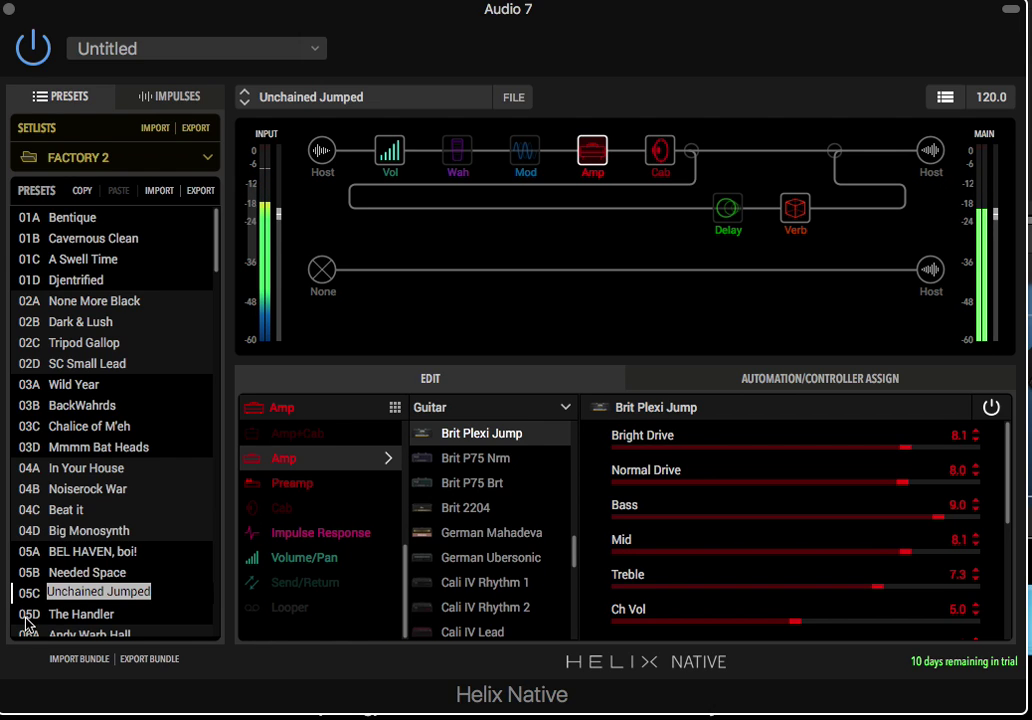
{"action": "left_click", "coordinate": [27, 615]}
- Audition the bank 06 presets in order: Andy Warb Hall, No Soup For You, Oh No Stereo and Mandarine Gaze
{"action": "scroll", "coordinate": [87, 510], "scroll_direction": "down", "scroll_amount": 3}
{"action": "scroll", "coordinate": [87, 515], "scroll_direction": "down", "scroll_amount": 8}
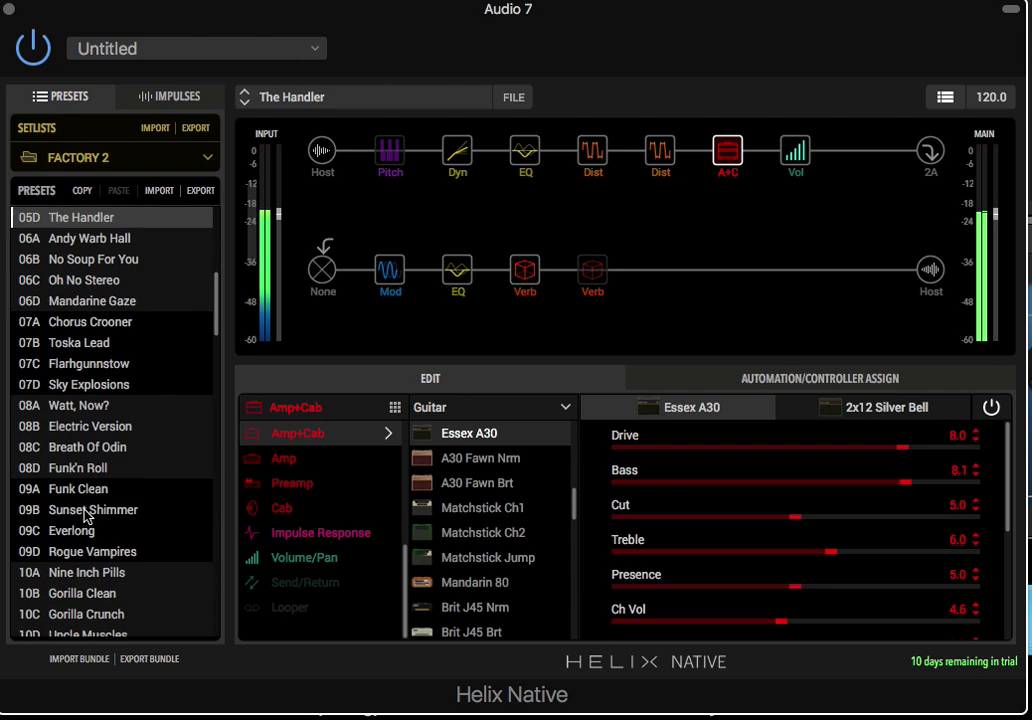
{"action": "scroll", "coordinate": [87, 515], "scroll_direction": "up", "scroll_amount": 1}
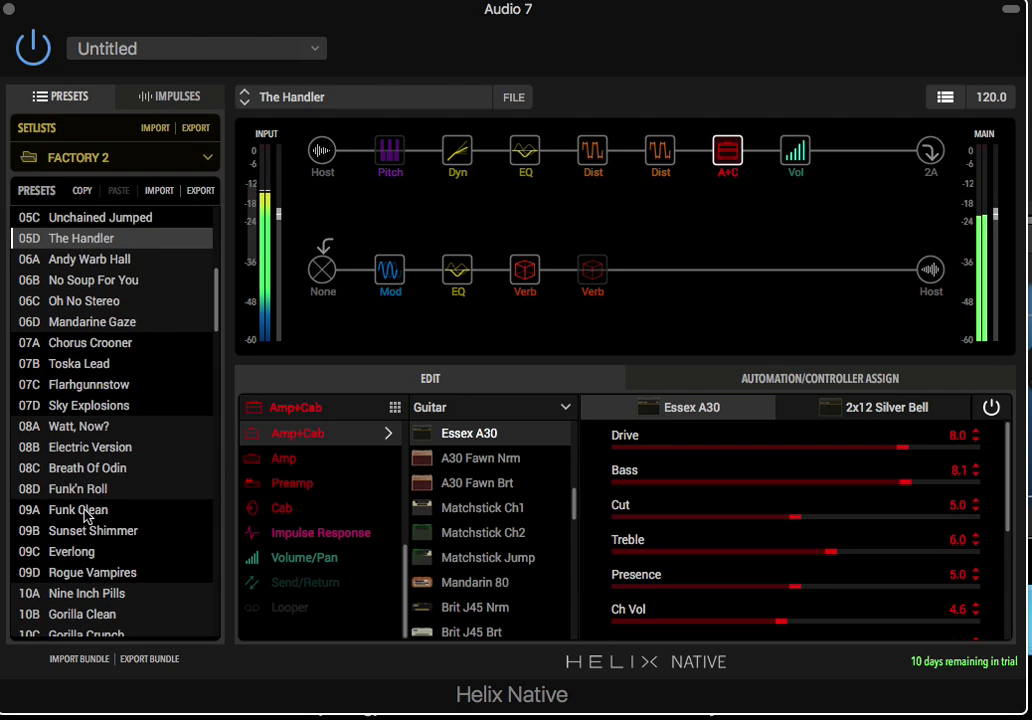
{"action": "left_click", "coordinate": [27, 262]}
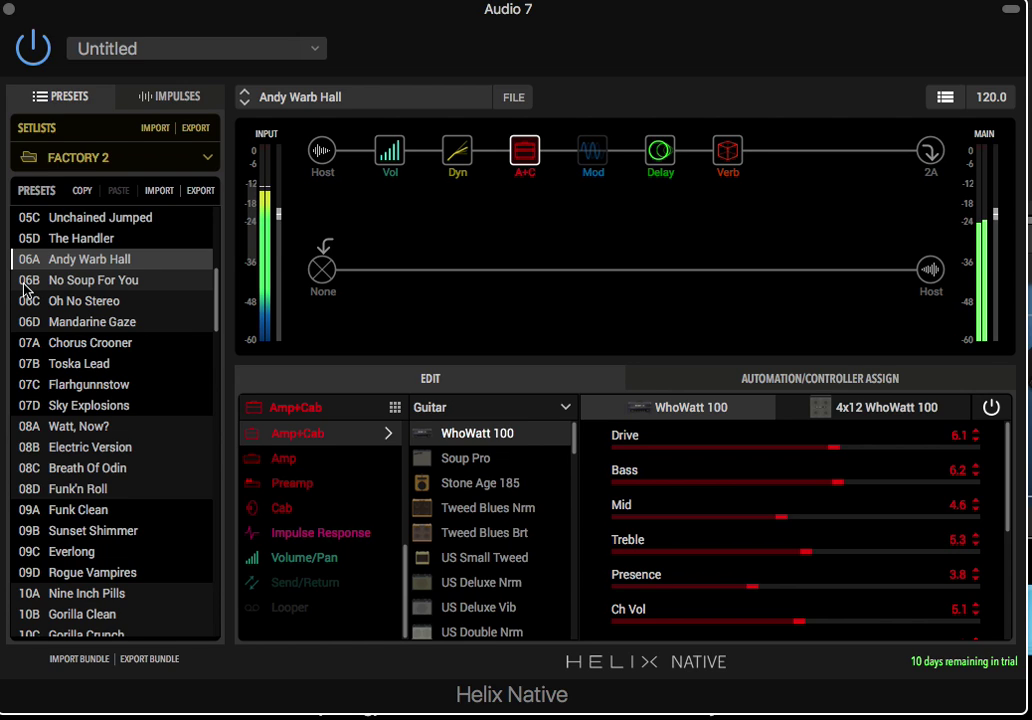
{"action": "left_click", "coordinate": [25, 283]}
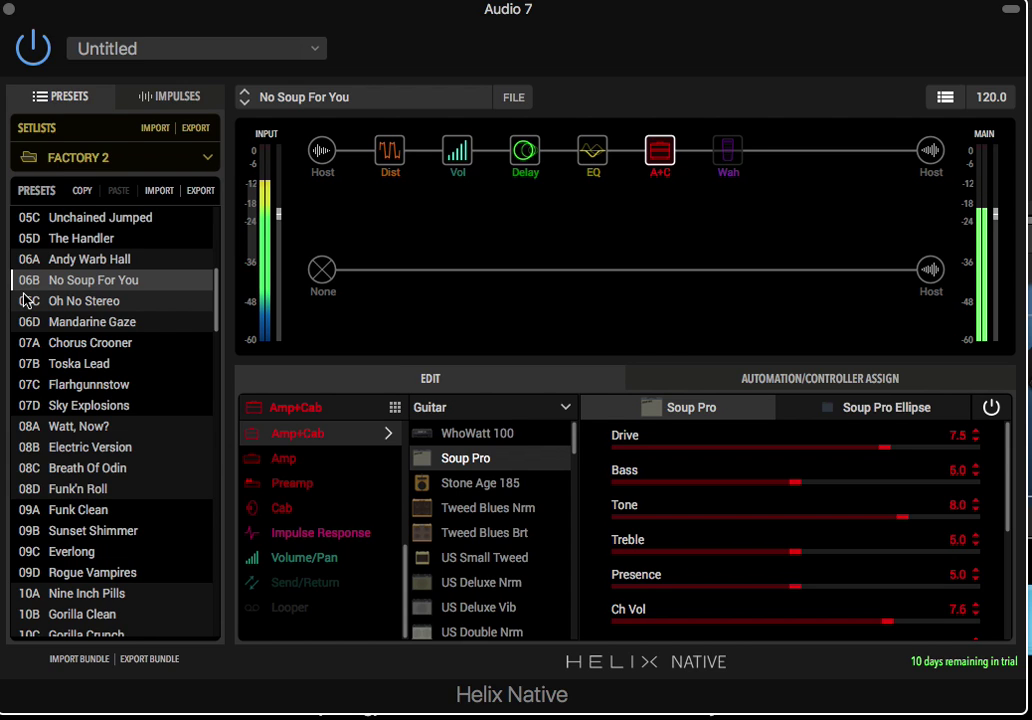
{"action": "left_click", "coordinate": [25, 301]}
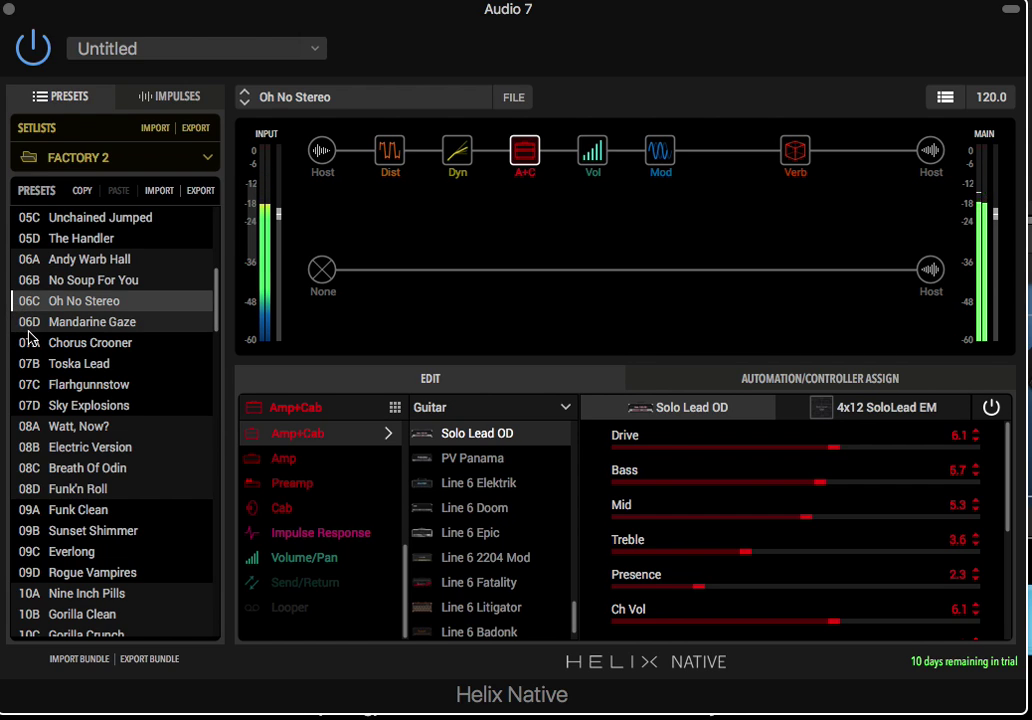
{"action": "left_click", "coordinate": [26, 322]}
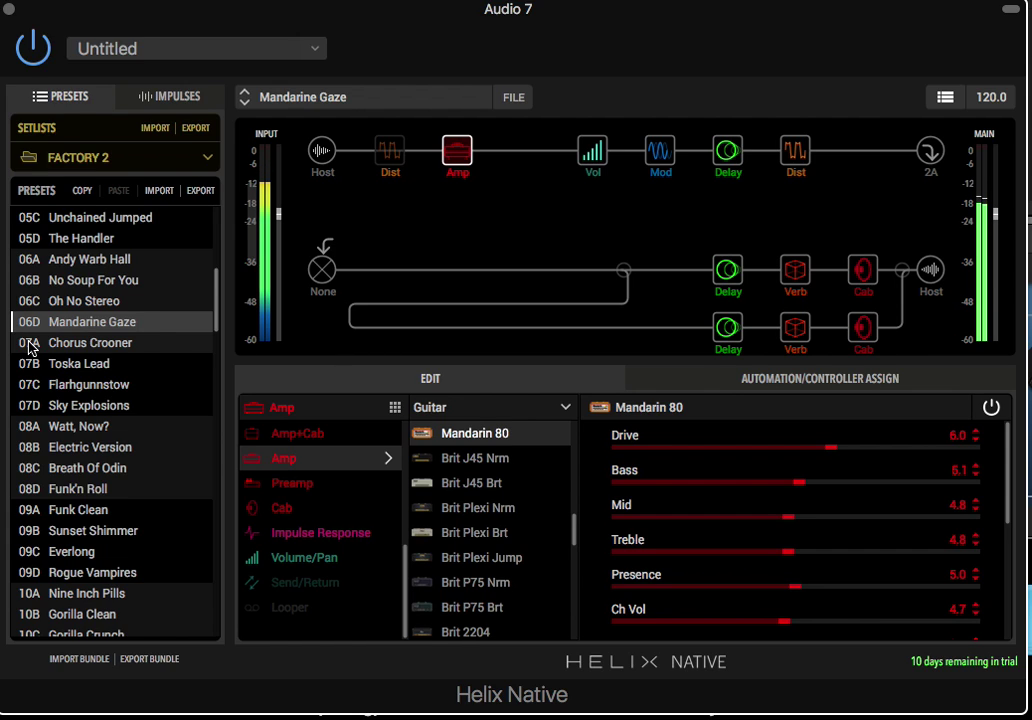
- Audition the bank 07 presets in order: Chorus Crooner, Toska Lead, Flarhgunnstow and Sky Explosions
{"action": "left_click", "coordinate": [29, 344]}
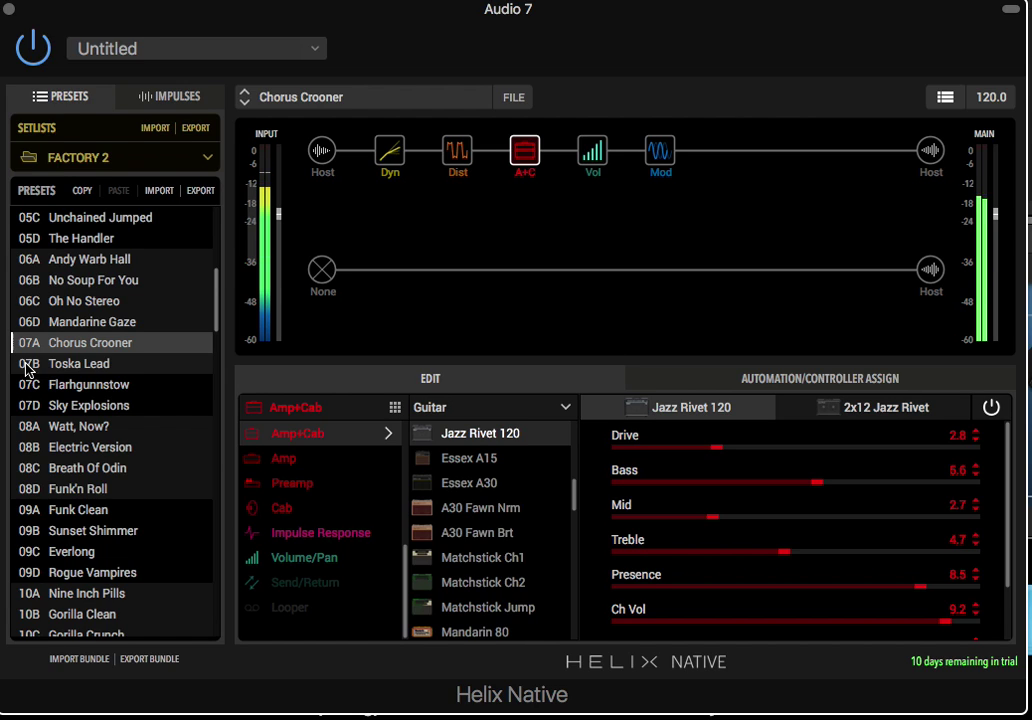
{"action": "left_click", "coordinate": [27, 367]}
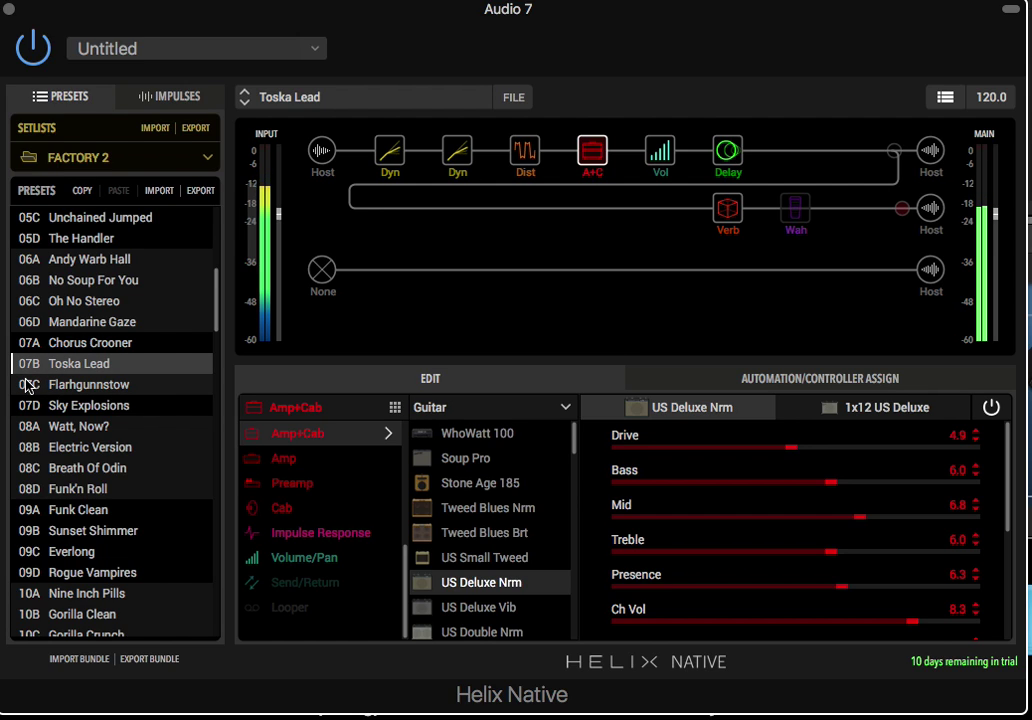
{"action": "left_click", "coordinate": [27, 386]}
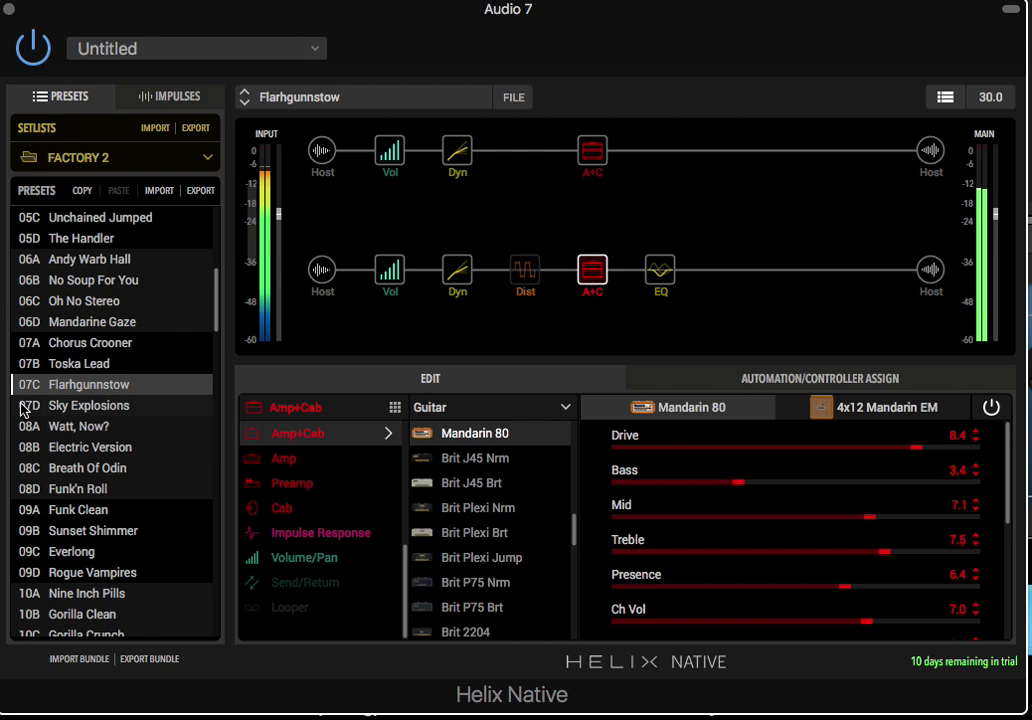
{"action": "left_click", "coordinate": [24, 406]}
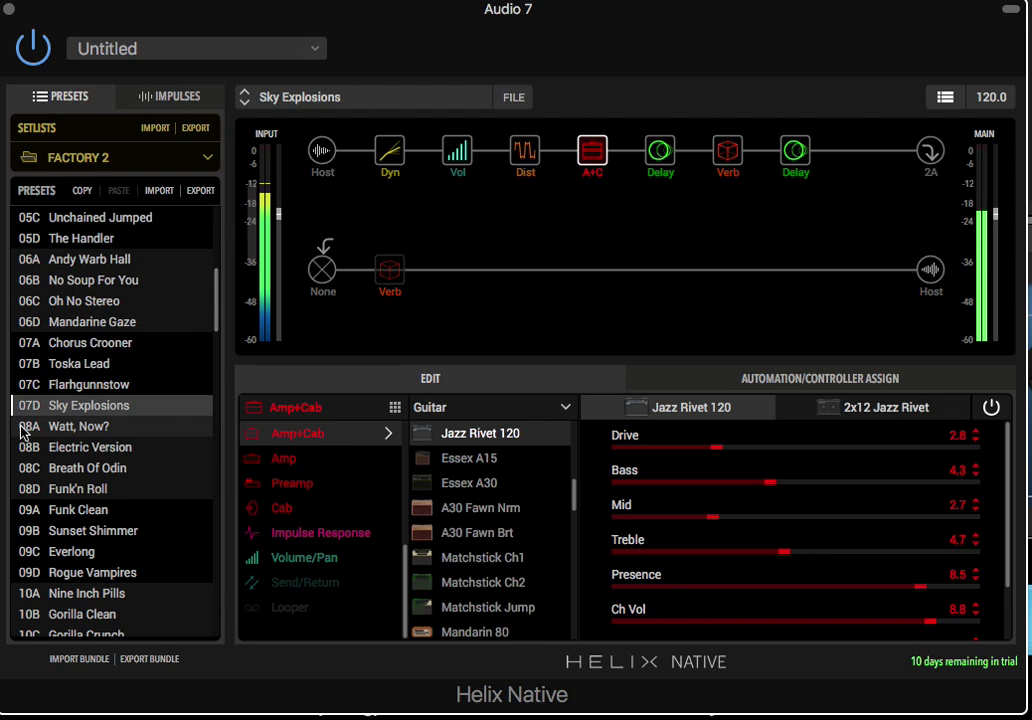
- Audition the bank 08 presets in order: Watt, Now?, Electric Version, Breath Of Odin and Funk'n Roll
{"action": "left_click", "coordinate": [24, 428]}
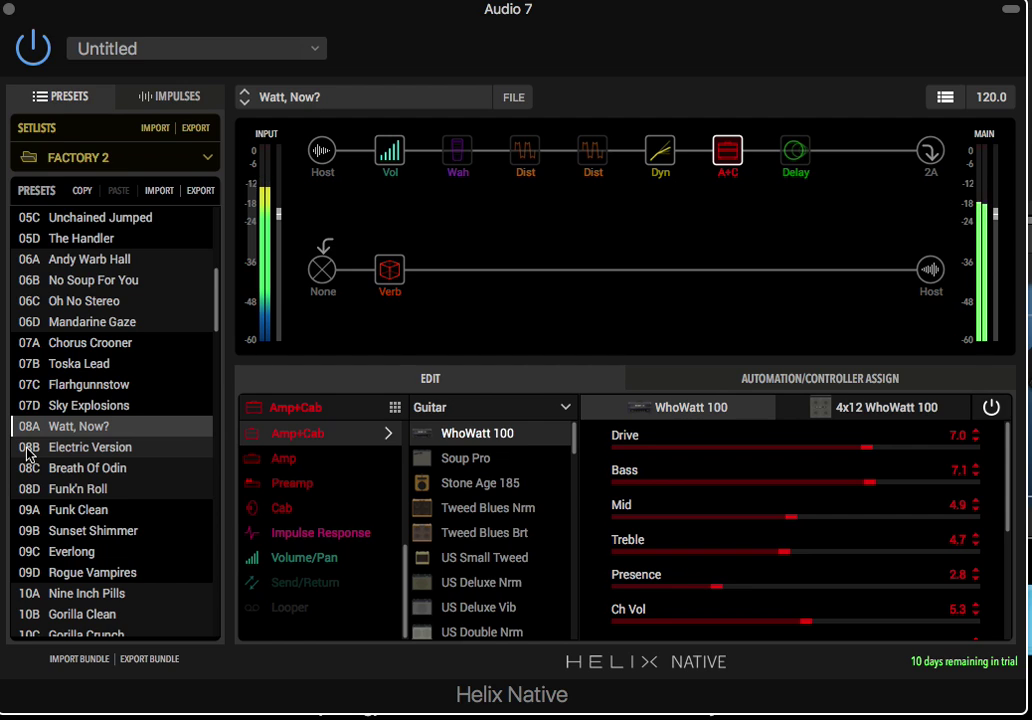
{"action": "left_click", "coordinate": [27, 450]}
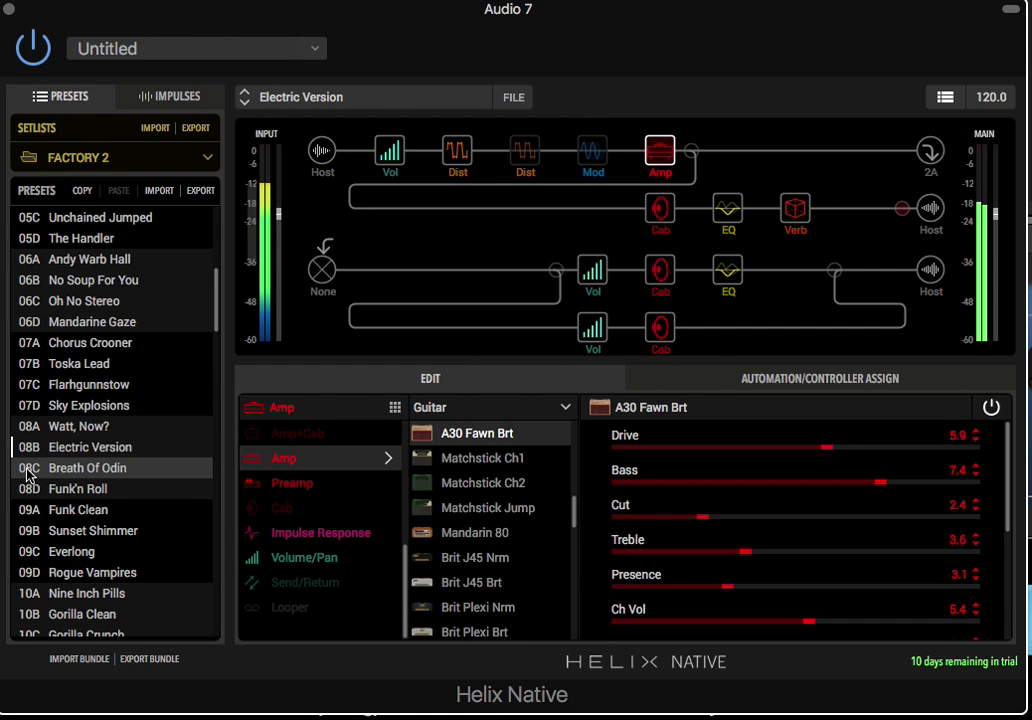
{"action": "left_click", "coordinate": [25, 474]}
{"action": "double_click", "coordinate": [25, 474]}
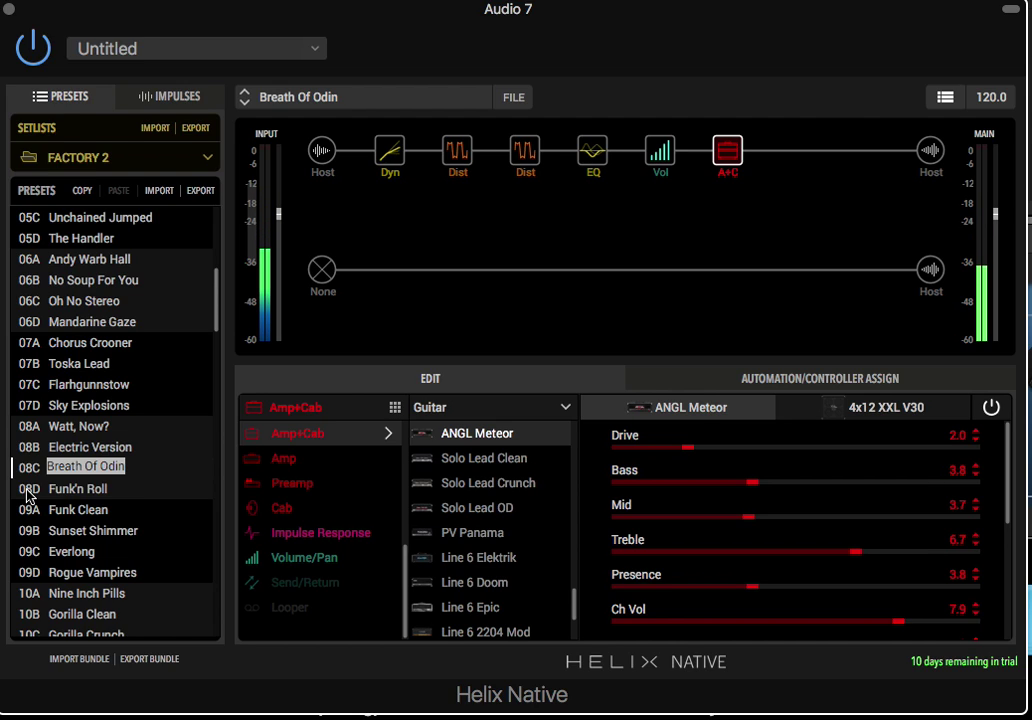
{"action": "left_click", "coordinate": [28, 490]}
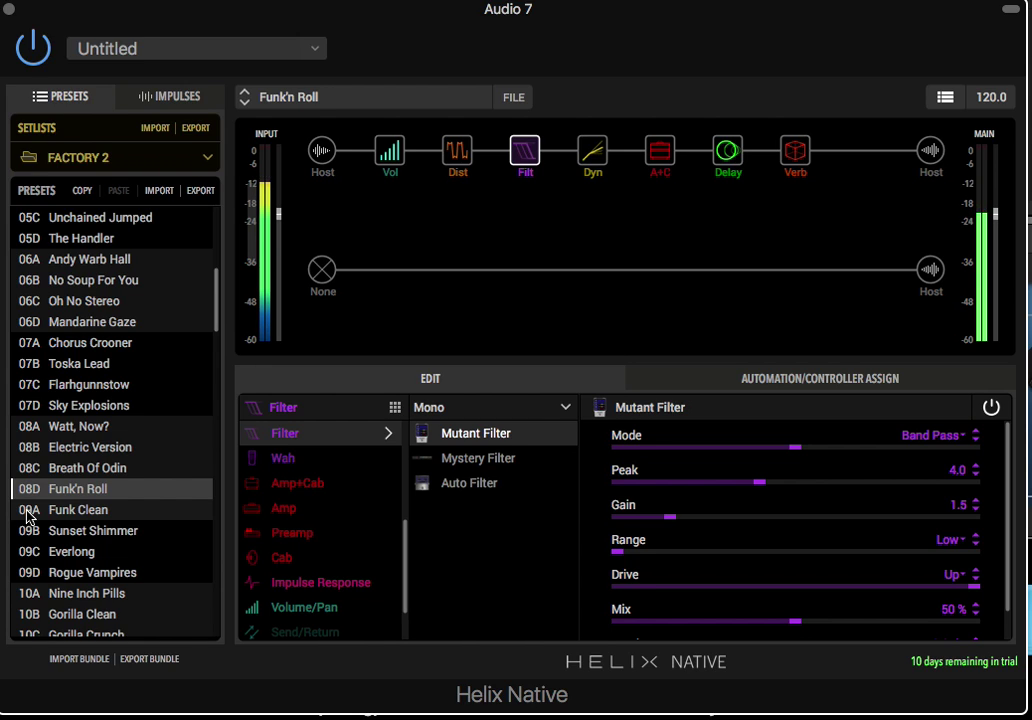
- Audition presets 09A Funk Clean, 09B Sunset Shimmer and 09C Everlong one after another
{"action": "left_click", "coordinate": [27, 512]}
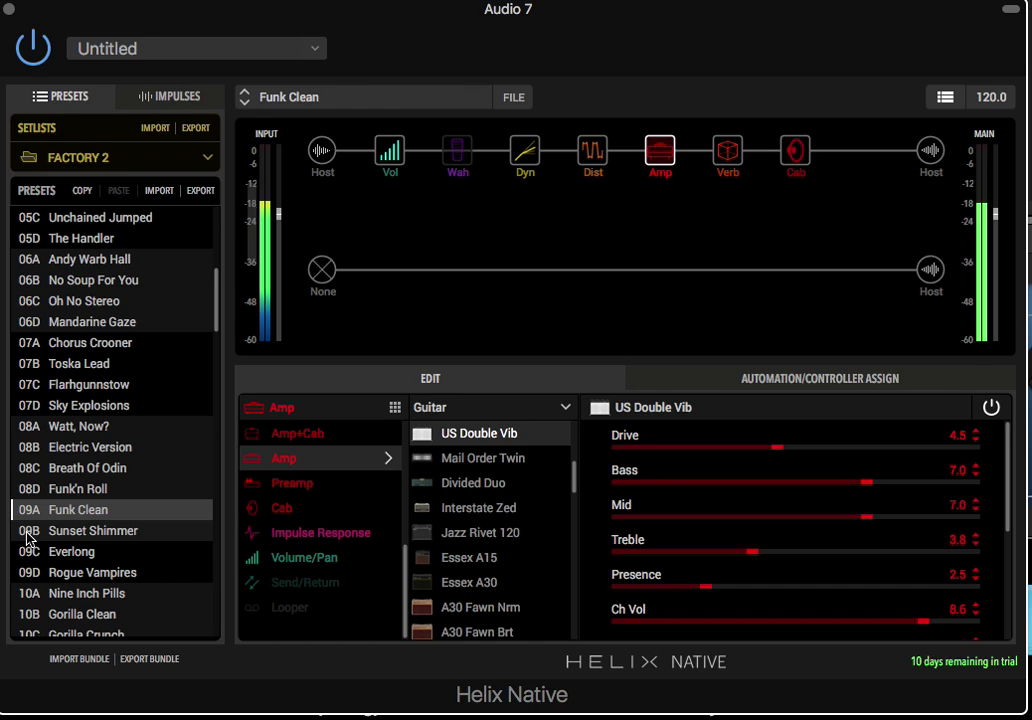
{"action": "left_click", "coordinate": [27, 534]}
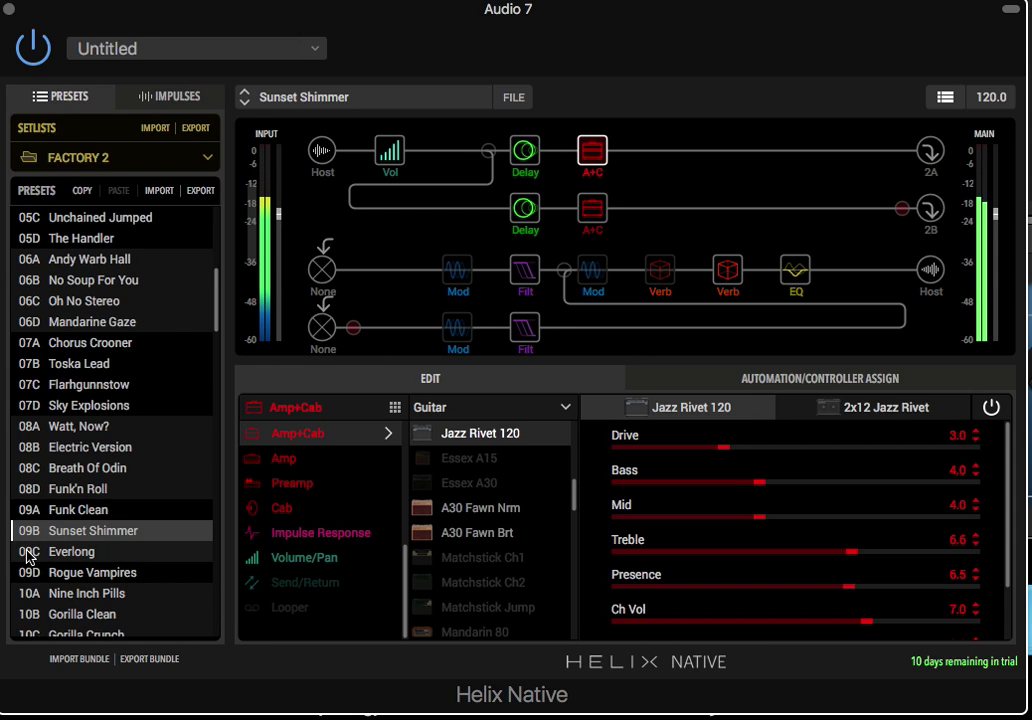
{"action": "left_click", "coordinate": [27, 554]}
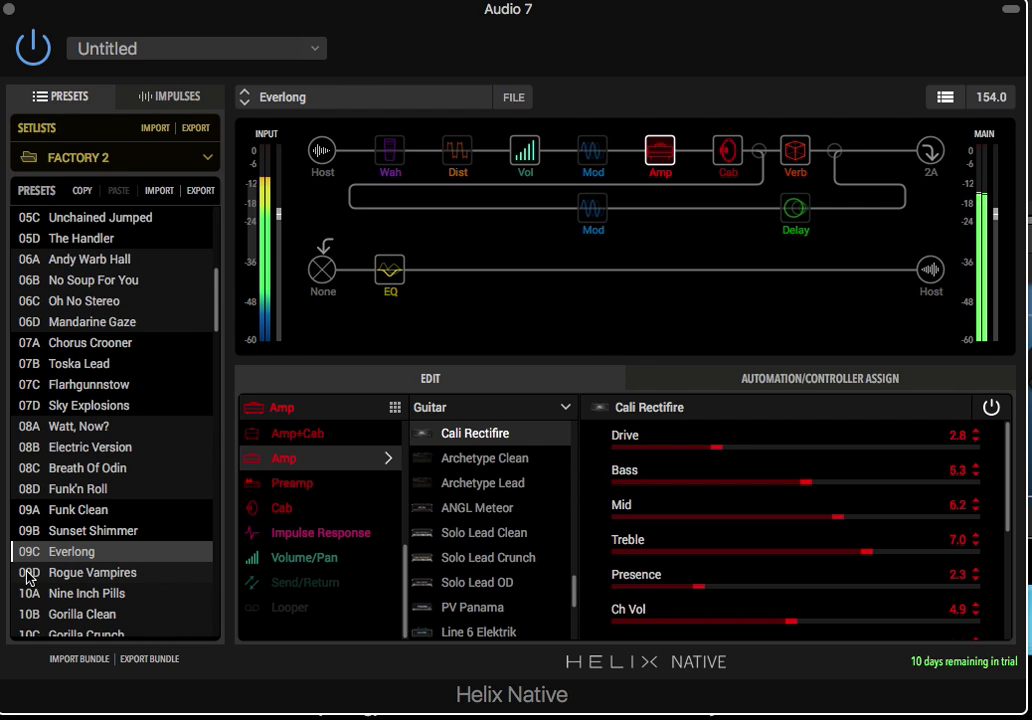
- Audition 09D Rogue Vampires and the bank 10 presets in order: Nine Inch Pills, Gorilla Clean, Gorilla Crunch and Uncle Muscles
{"action": "left_click", "coordinate": [28, 578]}
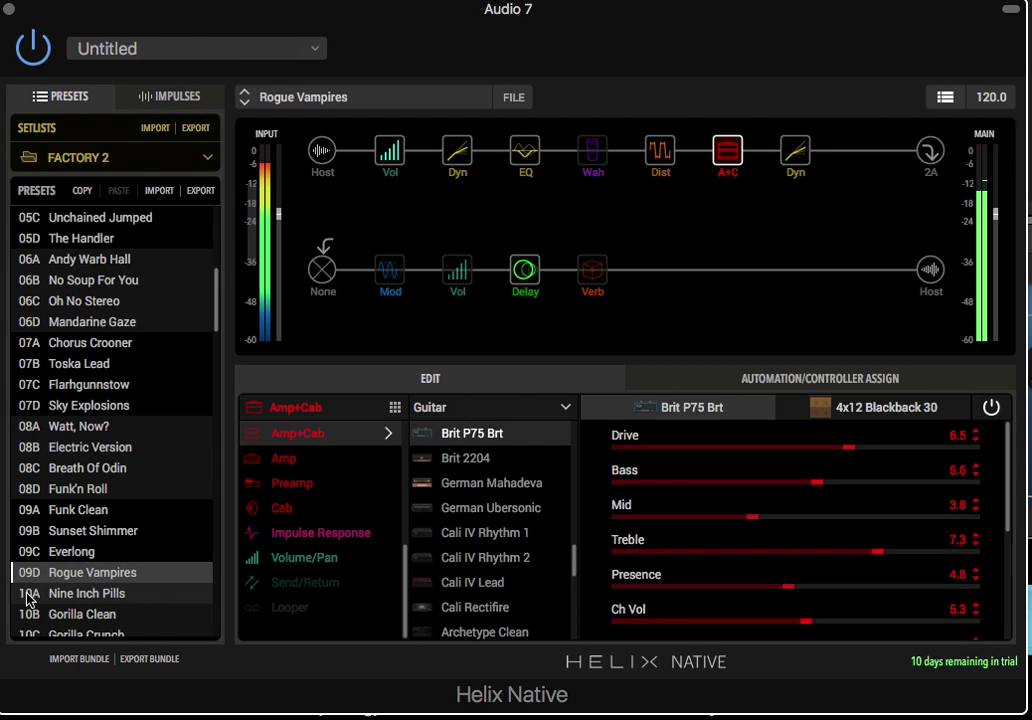
{"action": "left_click", "coordinate": [28, 598]}
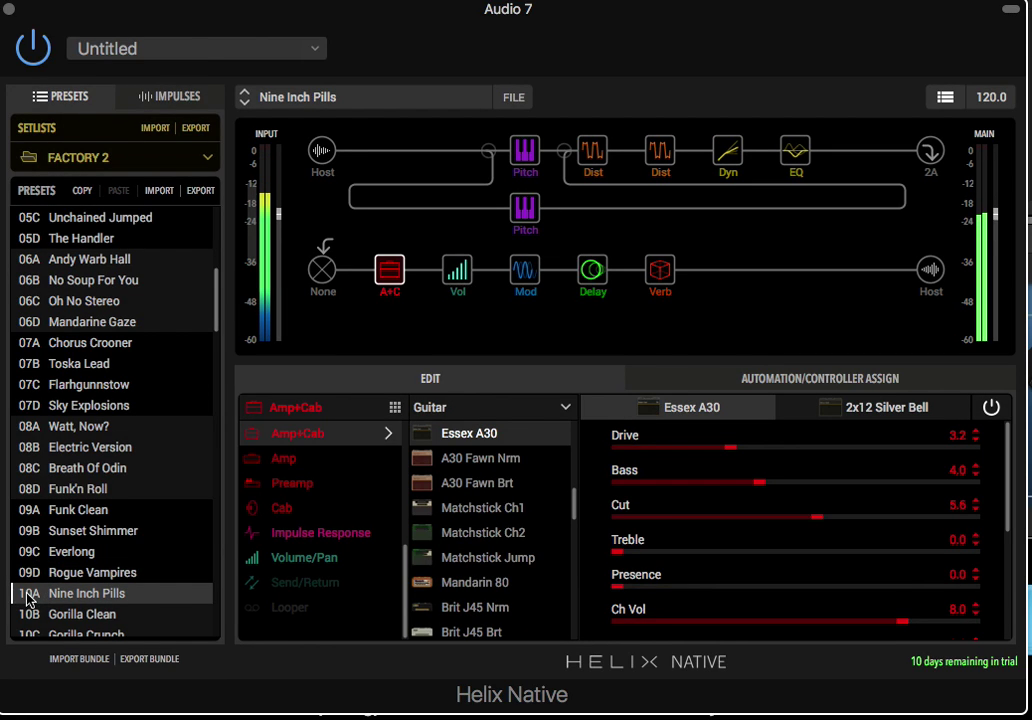
{"action": "scroll", "coordinate": [28, 598], "scroll_direction": "down", "scroll_amount": 5}
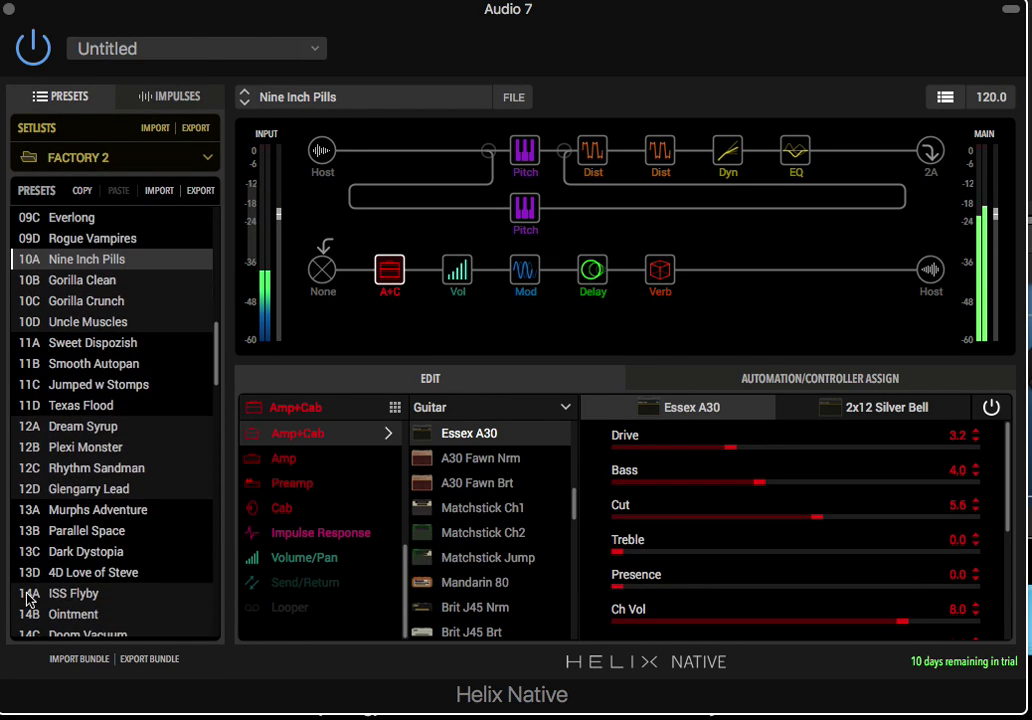
{"action": "left_click", "coordinate": [23, 285]}
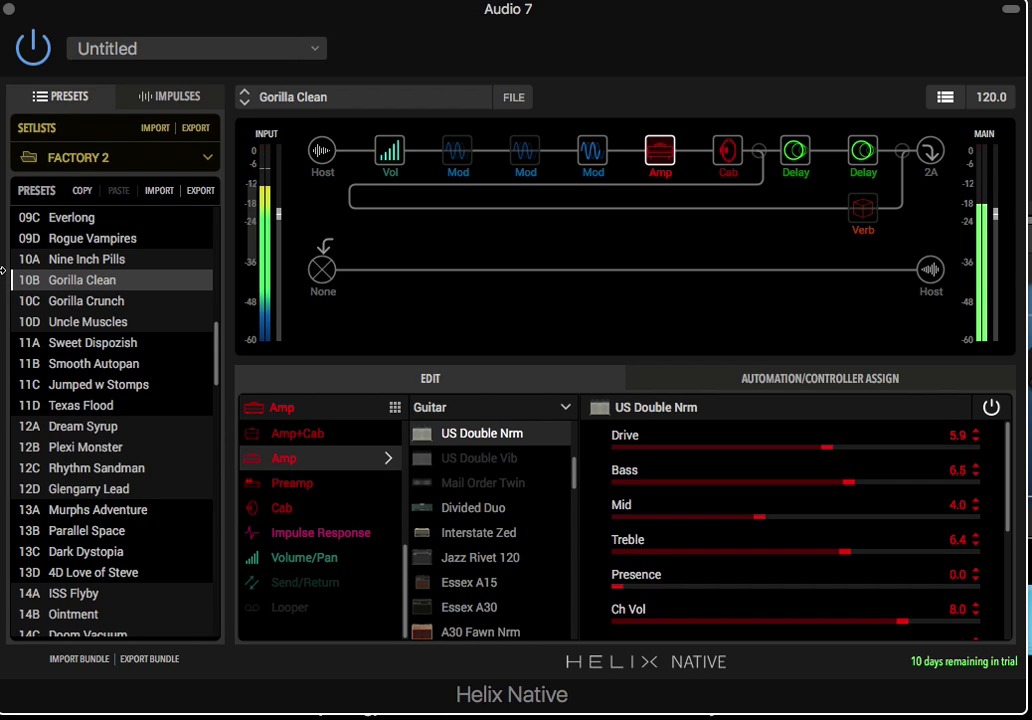
{"action": "left_click", "coordinate": [29, 302]}
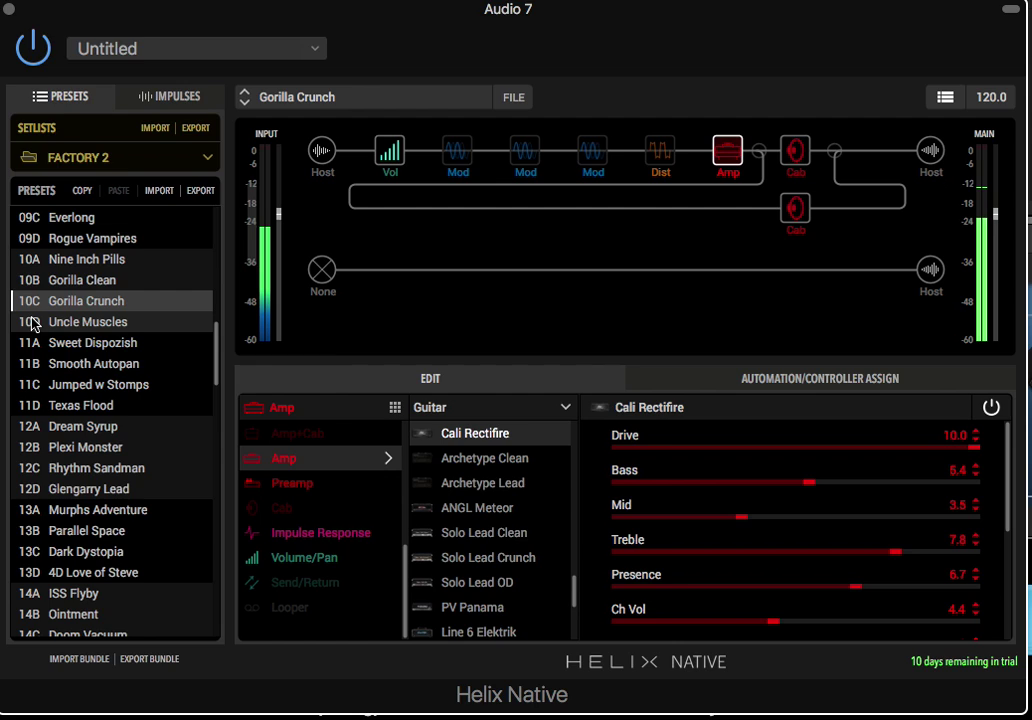
{"action": "left_click", "coordinate": [31, 323]}
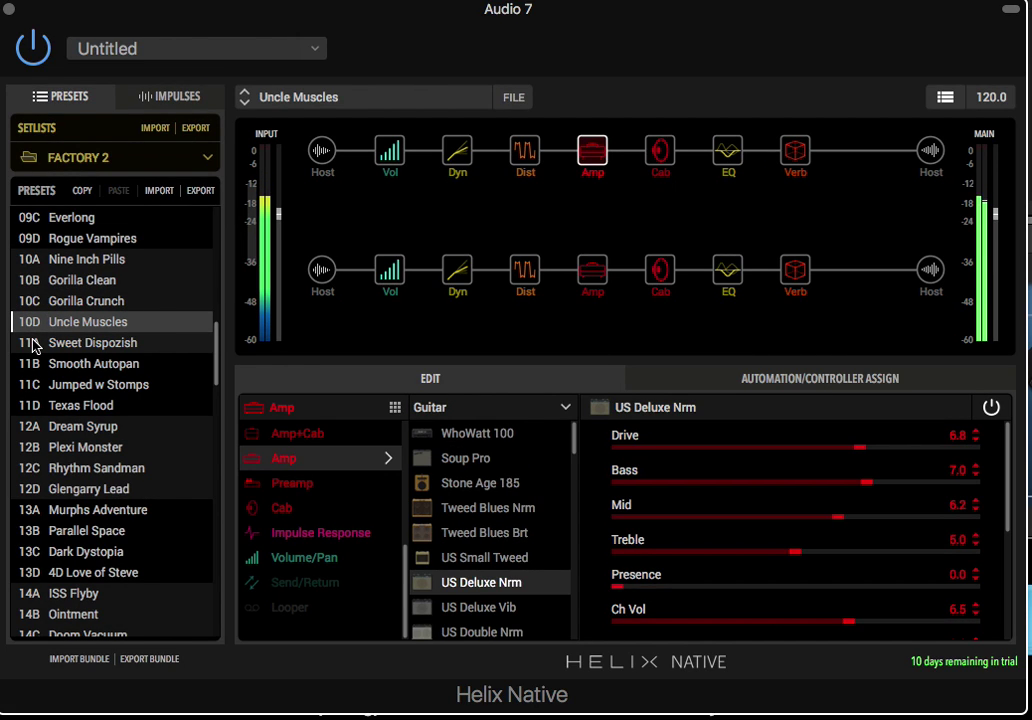
- Audition the bank 11 presets in order: Sweet Dispozish, Smooth Autopan, Jumped w Stomps and Texas Flood
{"action": "left_click", "coordinate": [33, 344]}
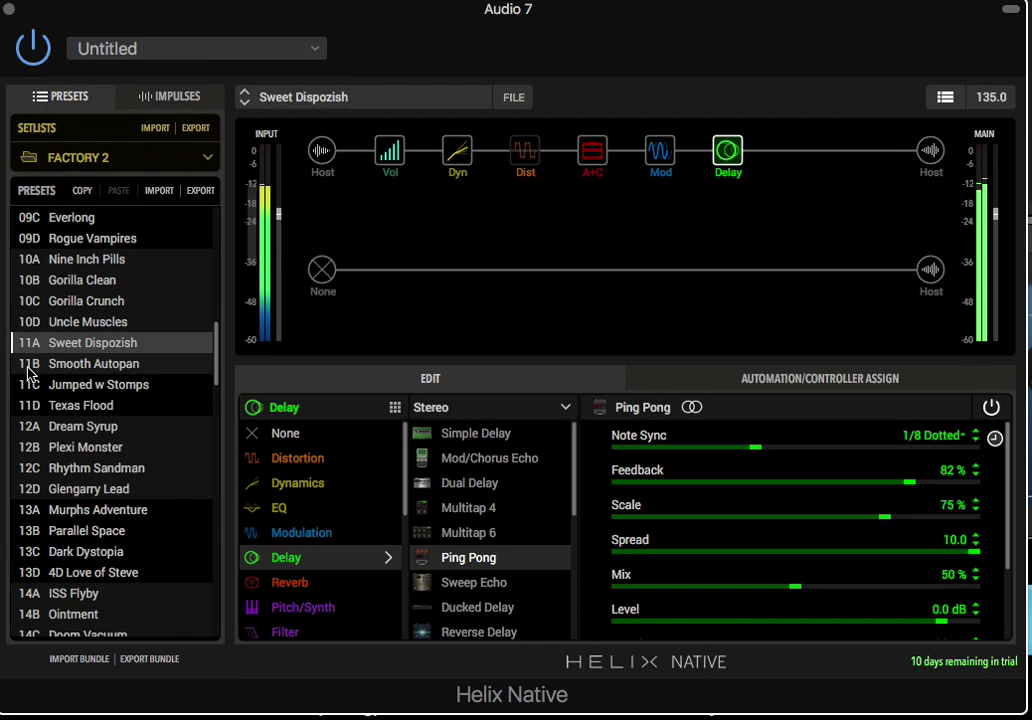
{"action": "left_click", "coordinate": [30, 365]}
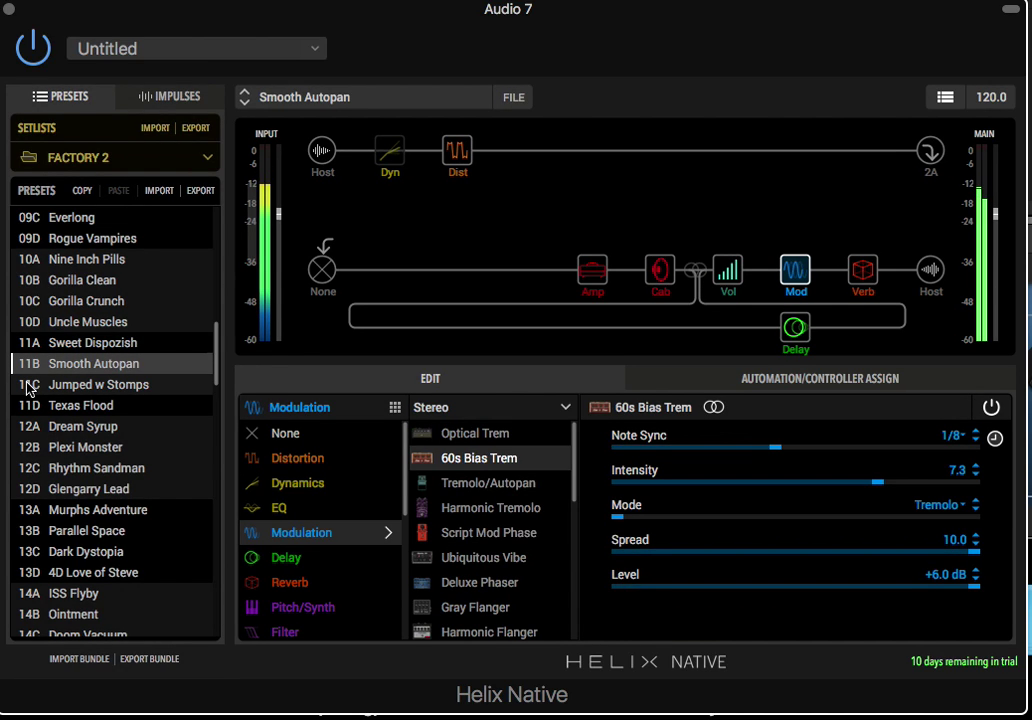
{"action": "left_click", "coordinate": [29, 386]}
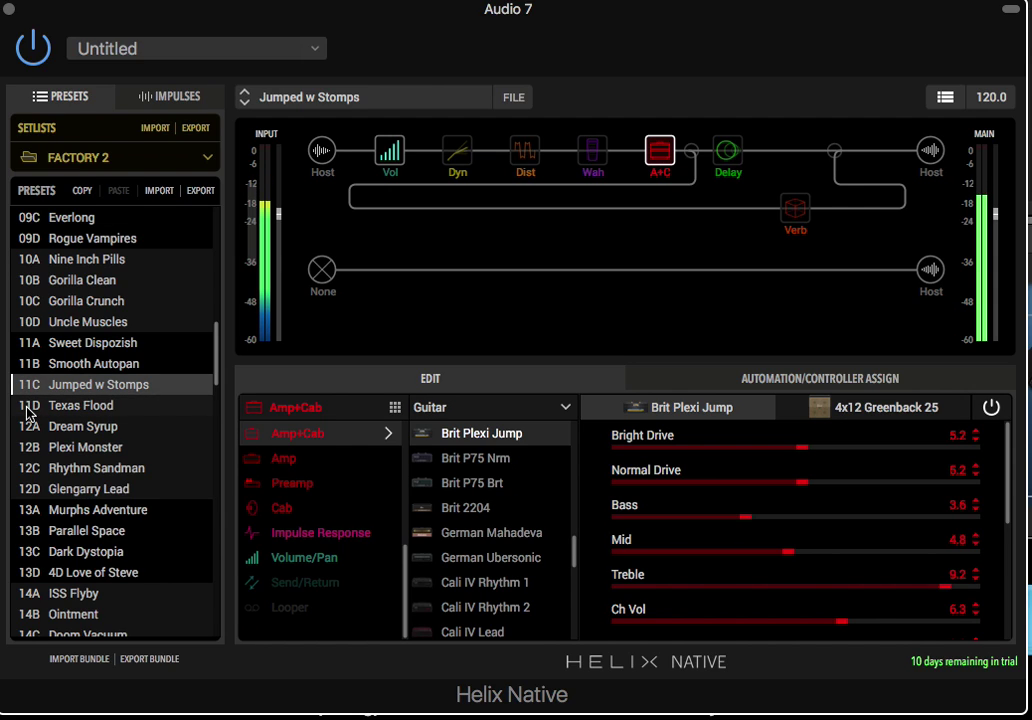
{"action": "left_click", "coordinate": [29, 408]}
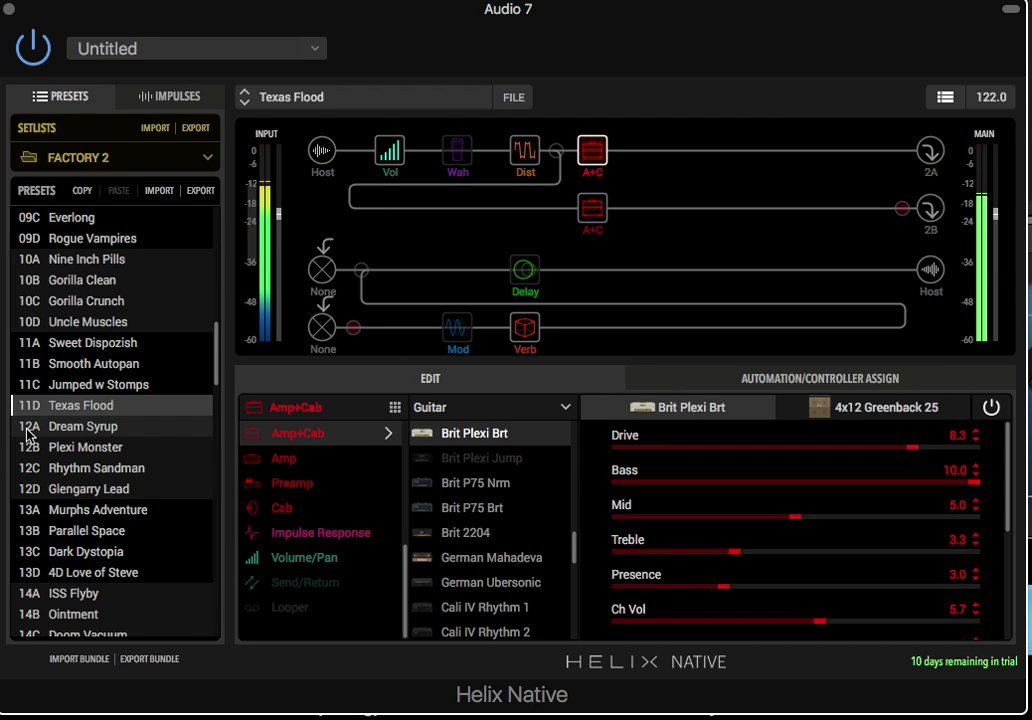
- Audition the bank 12 presets in order: Dream Syrup, Plexi Monster, Rhythm Sandman and Glengarry Lead
{"action": "left_click", "coordinate": [28, 430]}
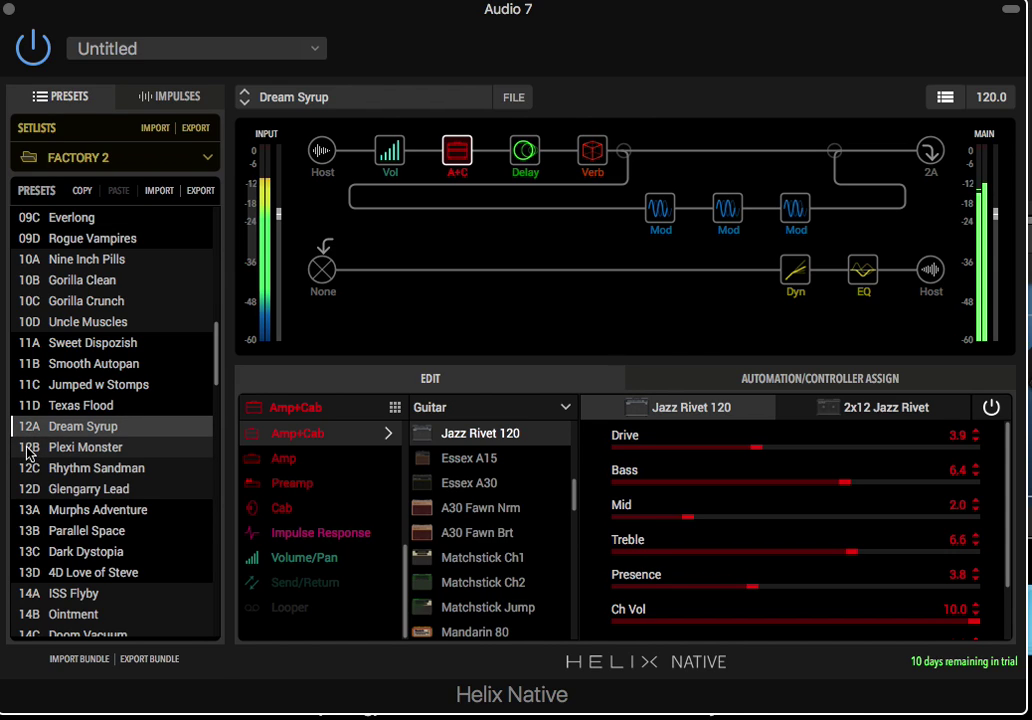
{"action": "key", "text": "super+c"}
{"action": "left_click", "coordinate": [28, 449]}
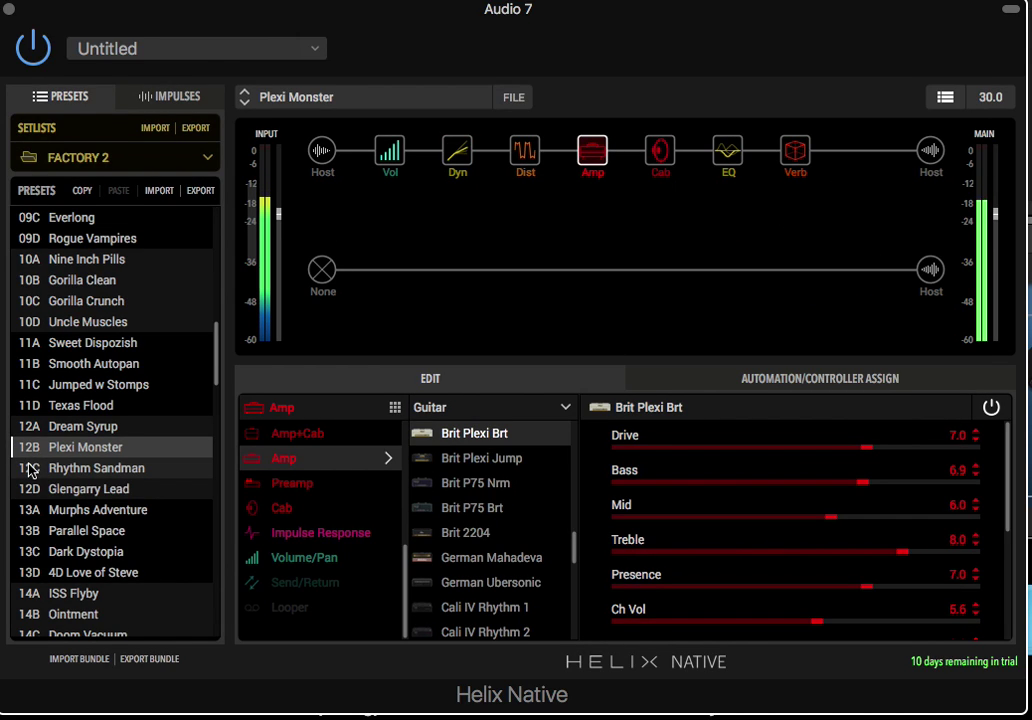
{"action": "left_click", "coordinate": [28, 470]}
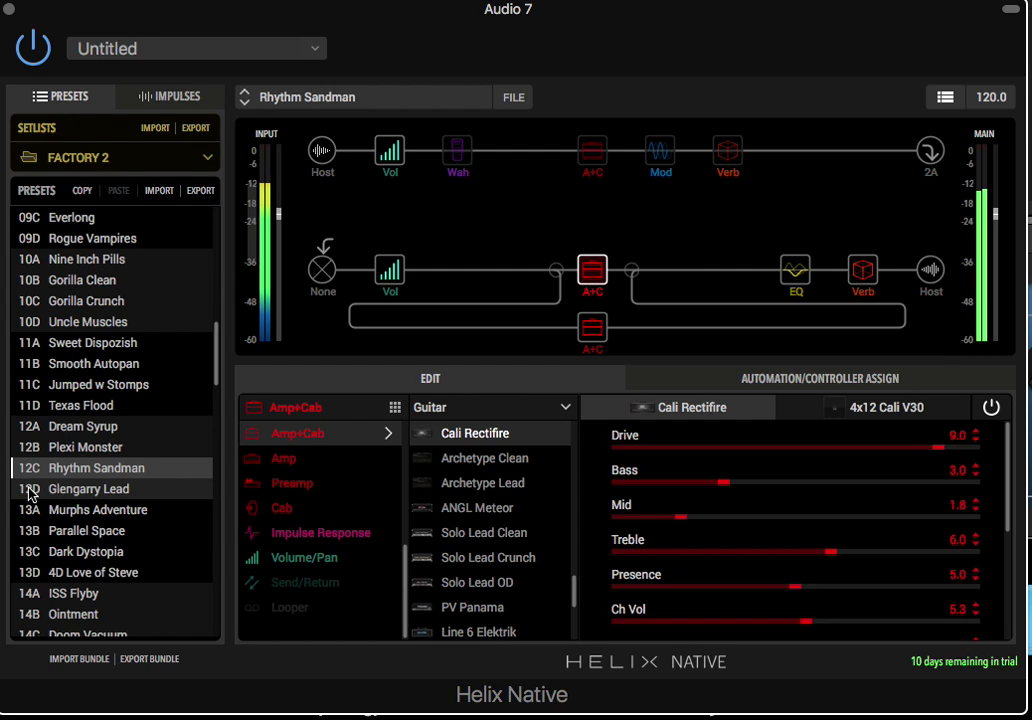
{"action": "left_click", "coordinate": [30, 492]}
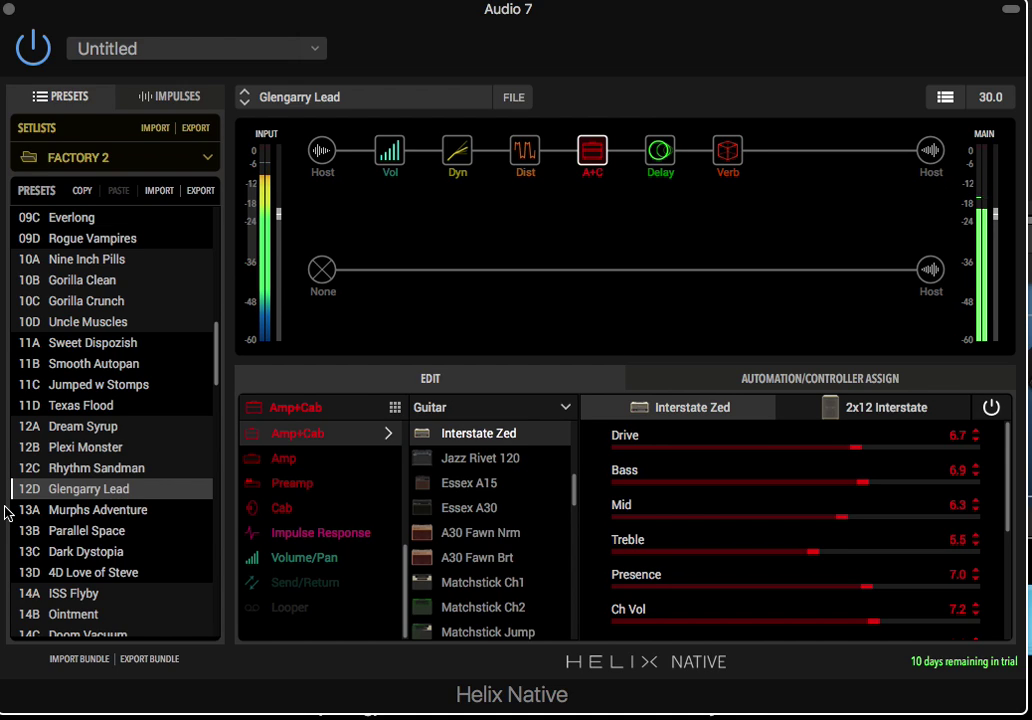
- Audition the bank 13 presets in order: Murphs Adventure, Parallel Space, Dark Dystopia and 4D Love of Steve
{"action": "left_click", "coordinate": [22, 512]}
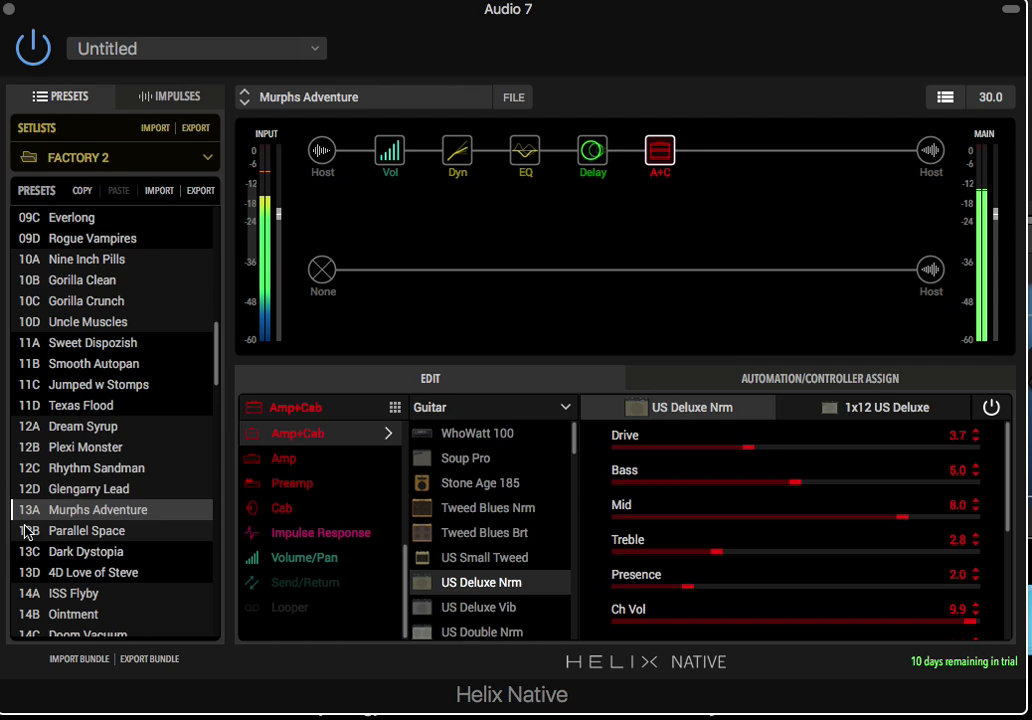
{"action": "left_click", "coordinate": [26, 531]}
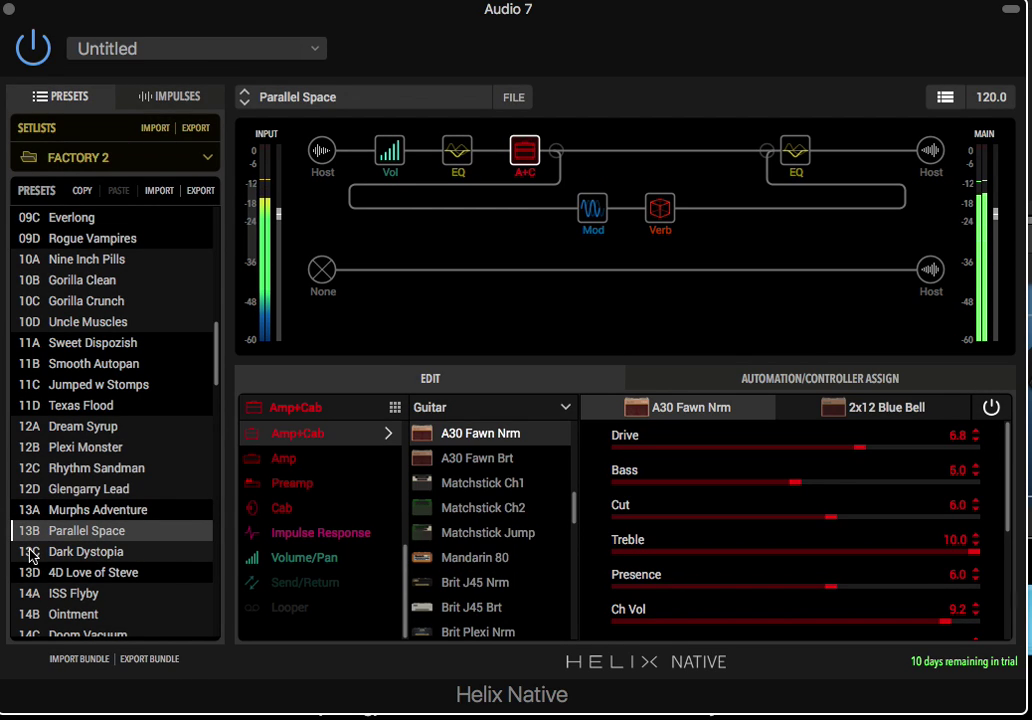
{"action": "left_click", "coordinate": [30, 553]}
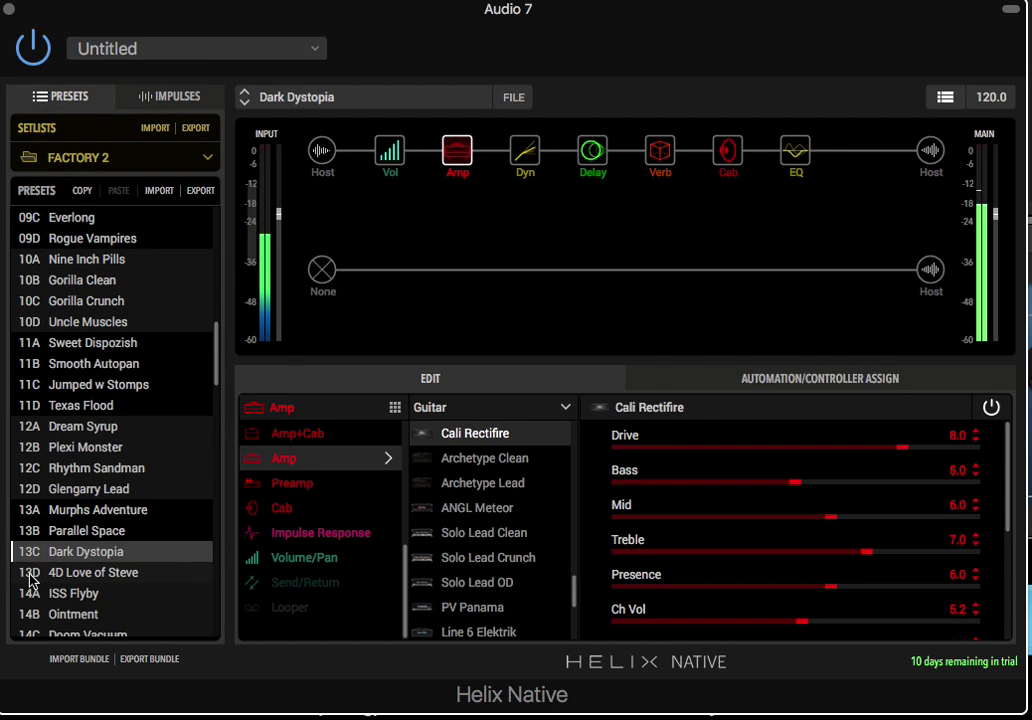
{"action": "left_click", "coordinate": [30, 576]}
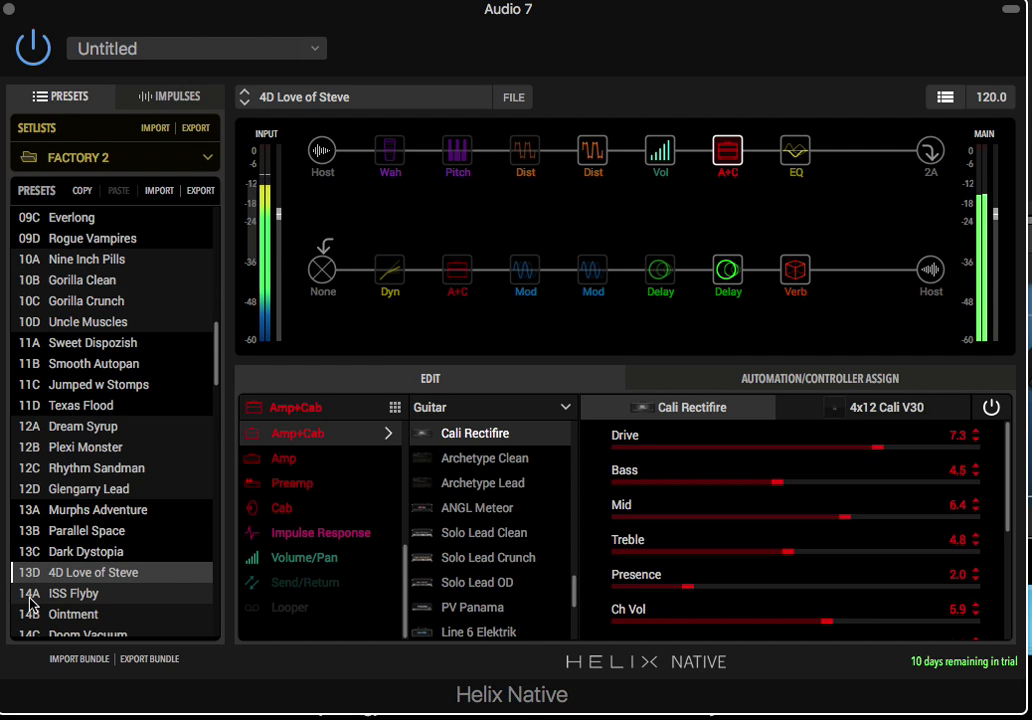
- Audition the bank 14 presets in order: ISS Flyby, Ointment, Doom Vacuum and Fuzzy Drunk
{"action": "left_click", "coordinate": [30, 596]}
{"action": "scroll", "coordinate": [30, 600], "scroll_direction": "down", "scroll_amount": 5}
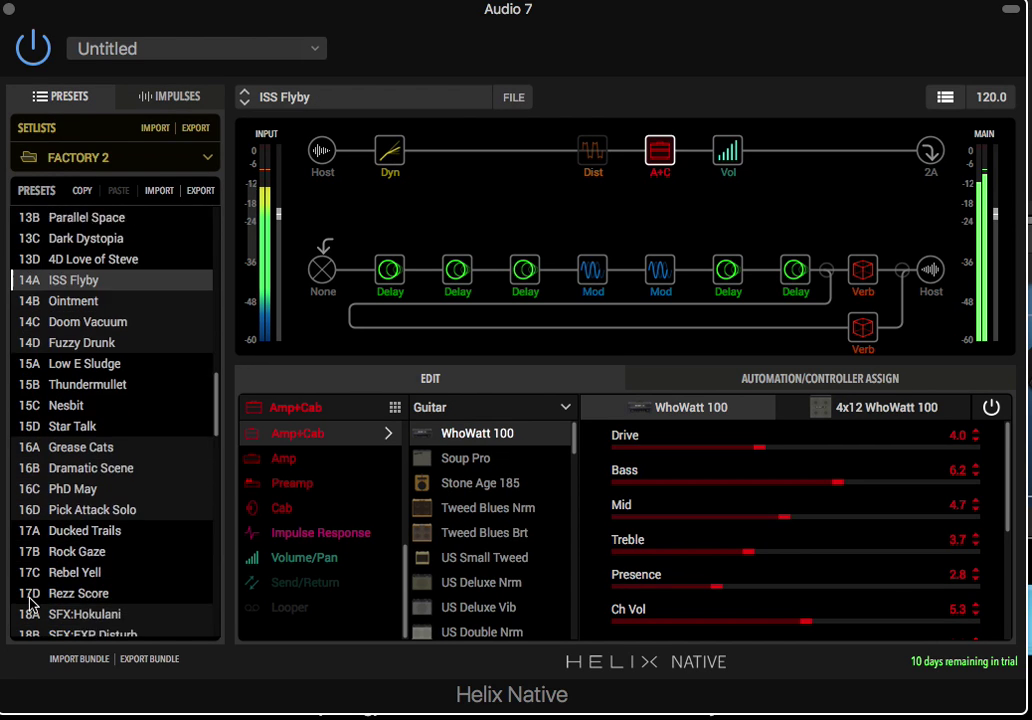
{"action": "scroll", "coordinate": [30, 600], "scroll_direction": "down", "scroll_amount": 2}
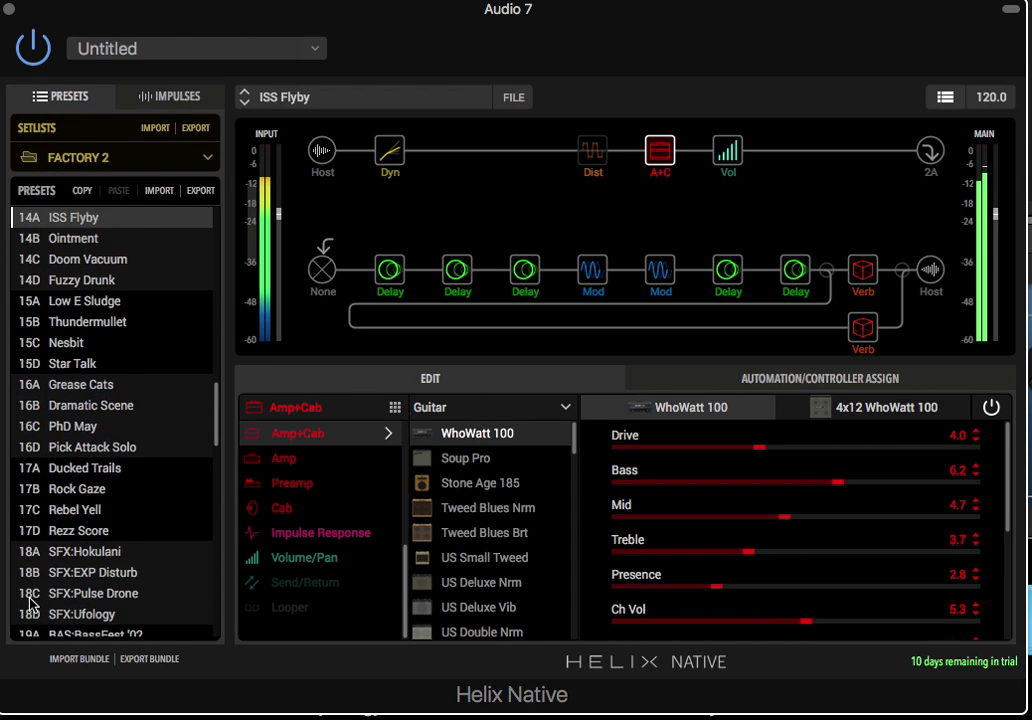
{"action": "left_click", "coordinate": [28, 238]}
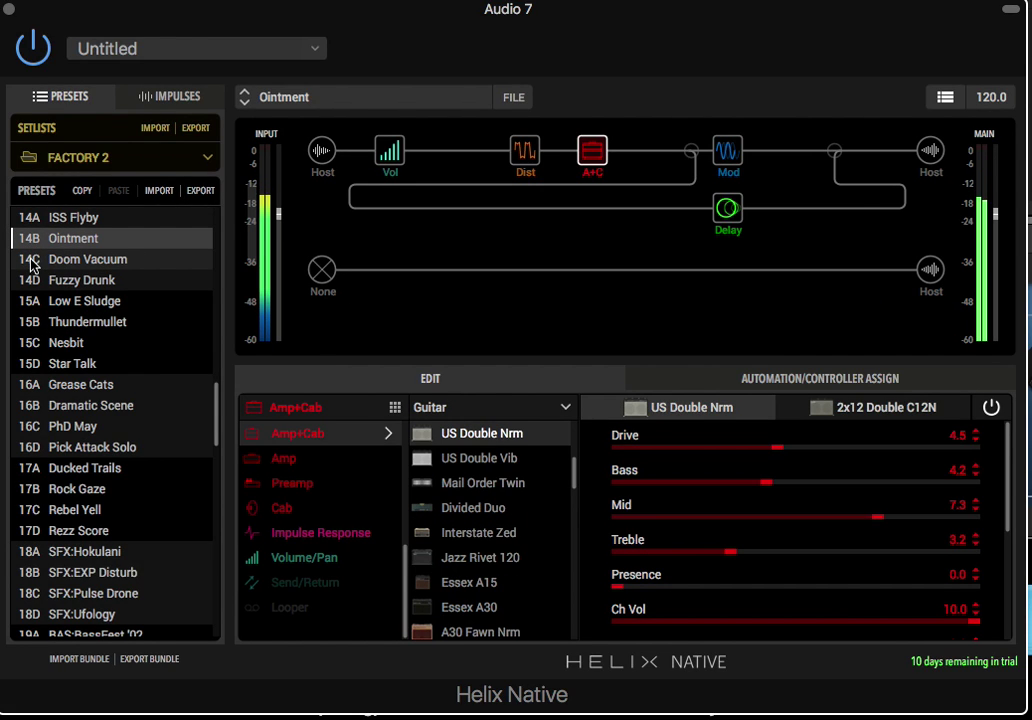
{"action": "left_click", "coordinate": [30, 262]}
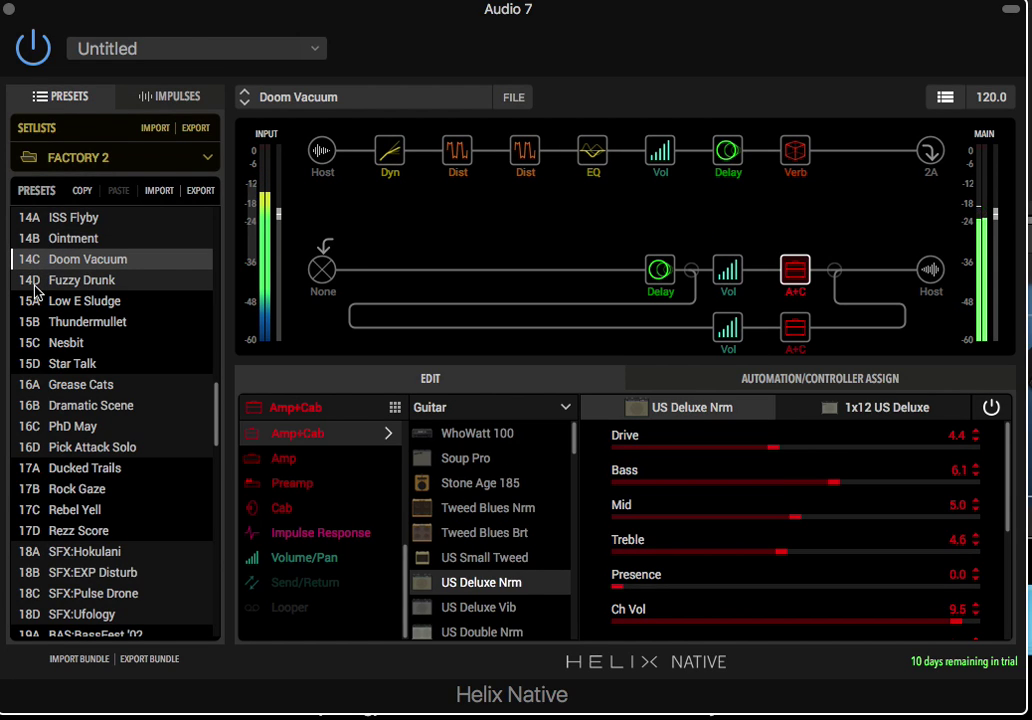
{"action": "left_click", "coordinate": [35, 286]}
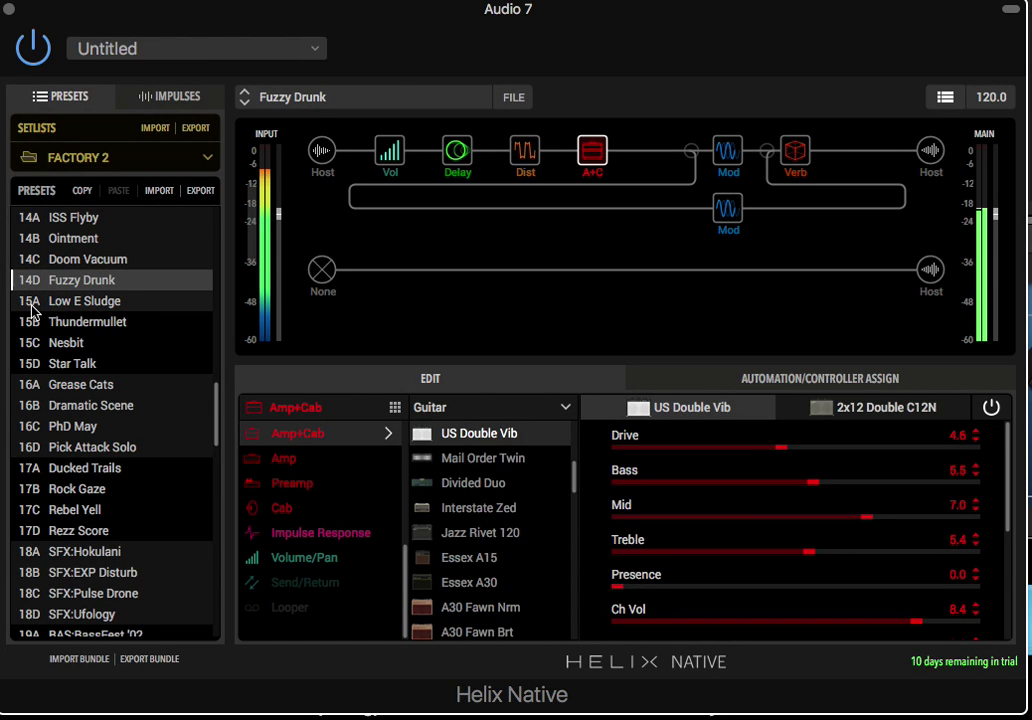
- Audition the bank 15 presets in order: Low E Sludge, Thundermullet, Nesbit and Star Talk
{"action": "left_click", "coordinate": [32, 303]}
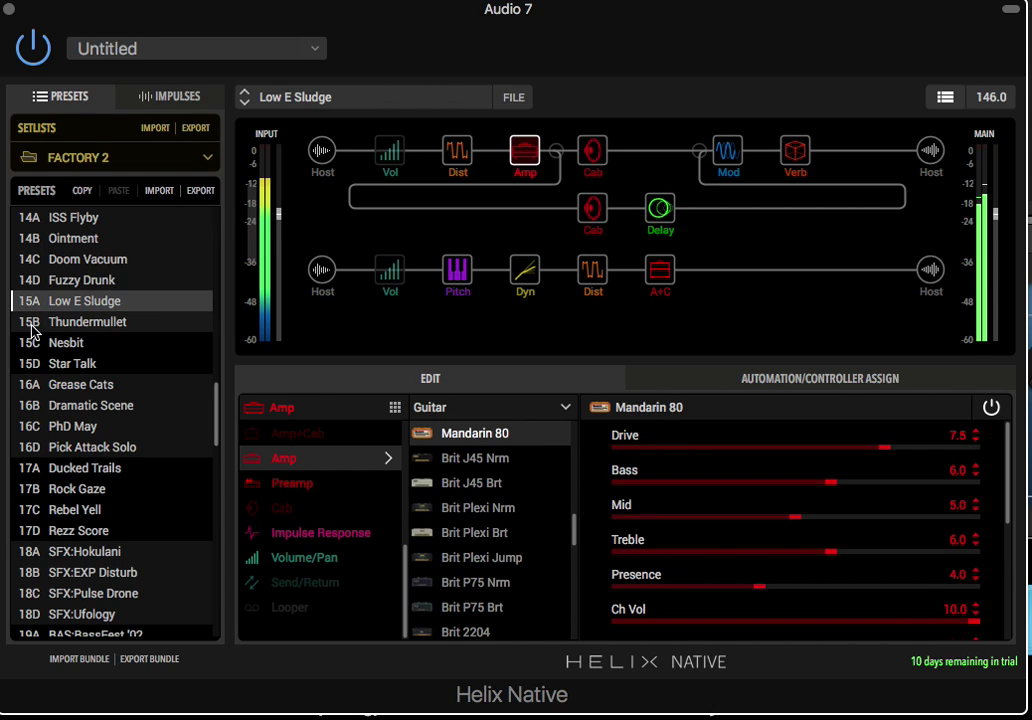
{"action": "left_click", "coordinate": [32, 324]}
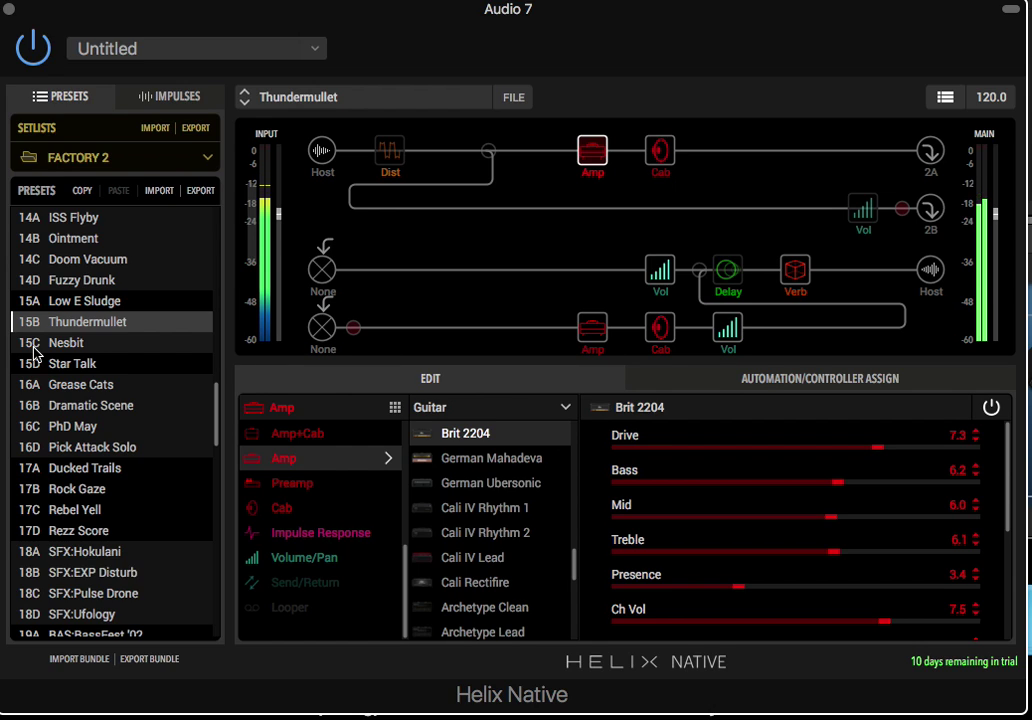
{"action": "left_click", "coordinate": [36, 343]}
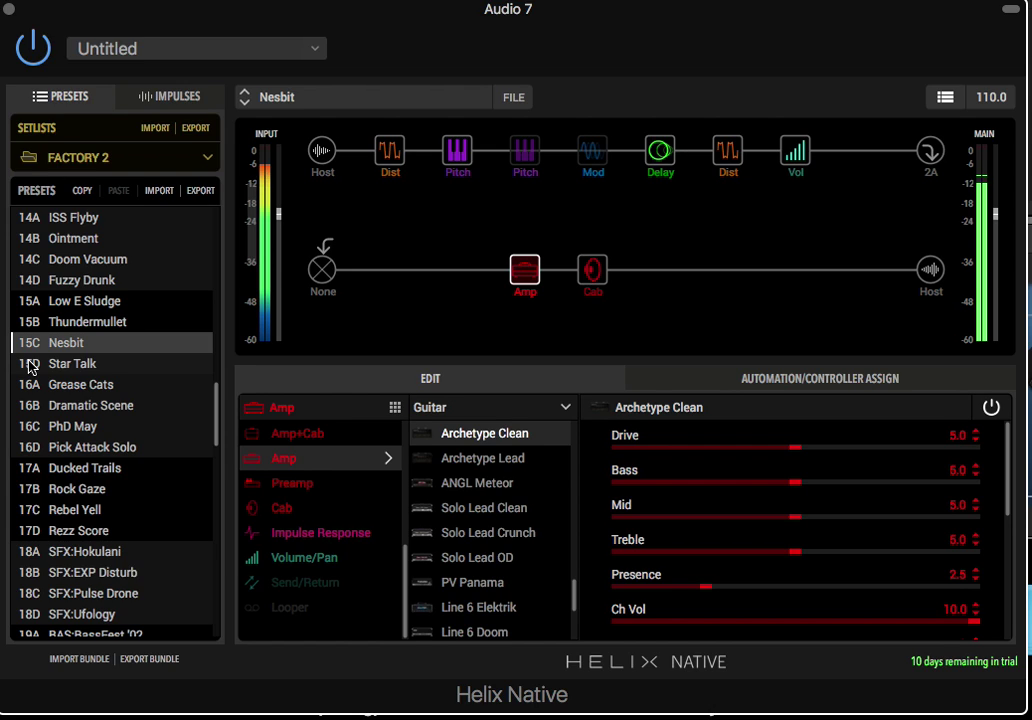
{"action": "left_click", "coordinate": [30, 365]}
{"action": "left_click", "coordinate": [30, 365]}
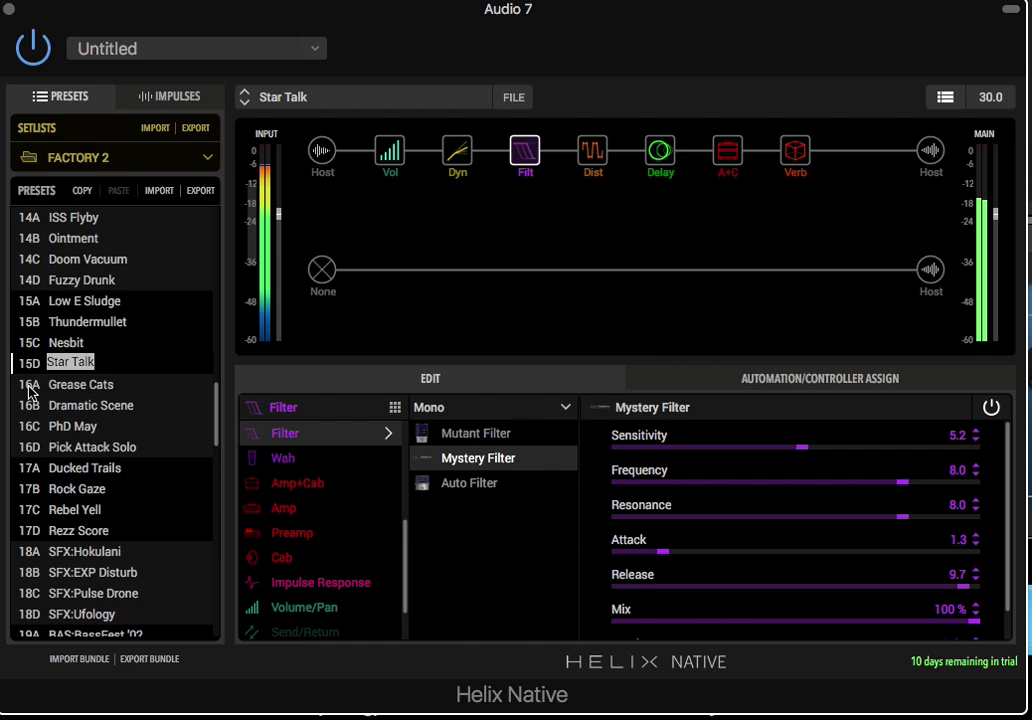
- Audition the bank 16 presets in order: Grease Cats, Dramatic Scene, PhD May and Pick Attack Solo
{"action": "left_click", "coordinate": [28, 388]}
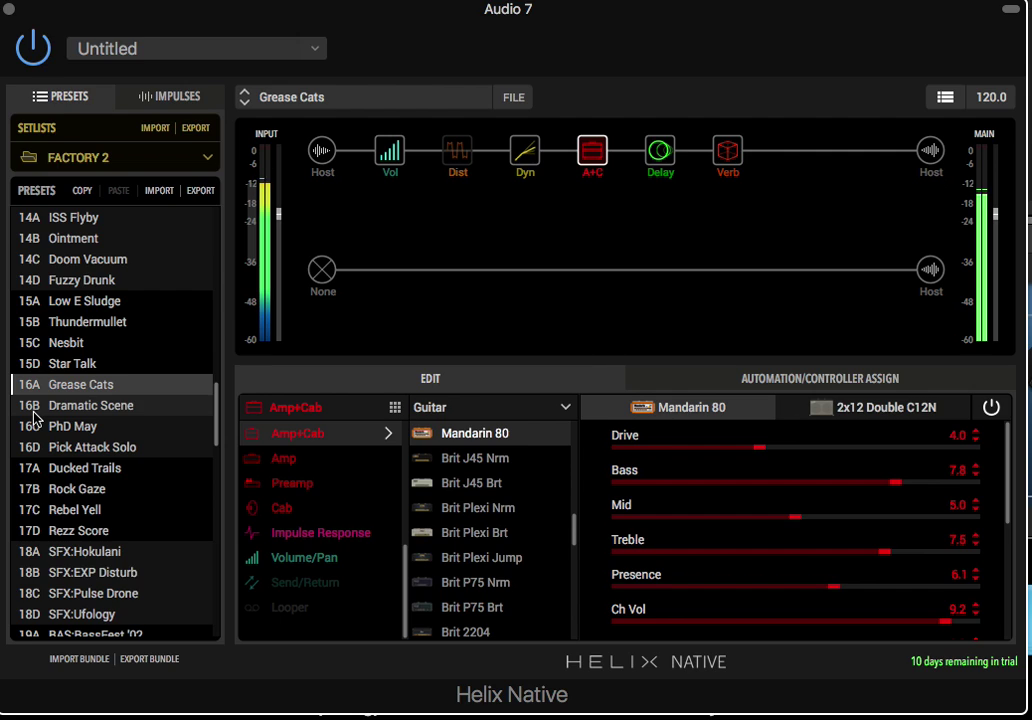
{"action": "left_click", "coordinate": [31, 410]}
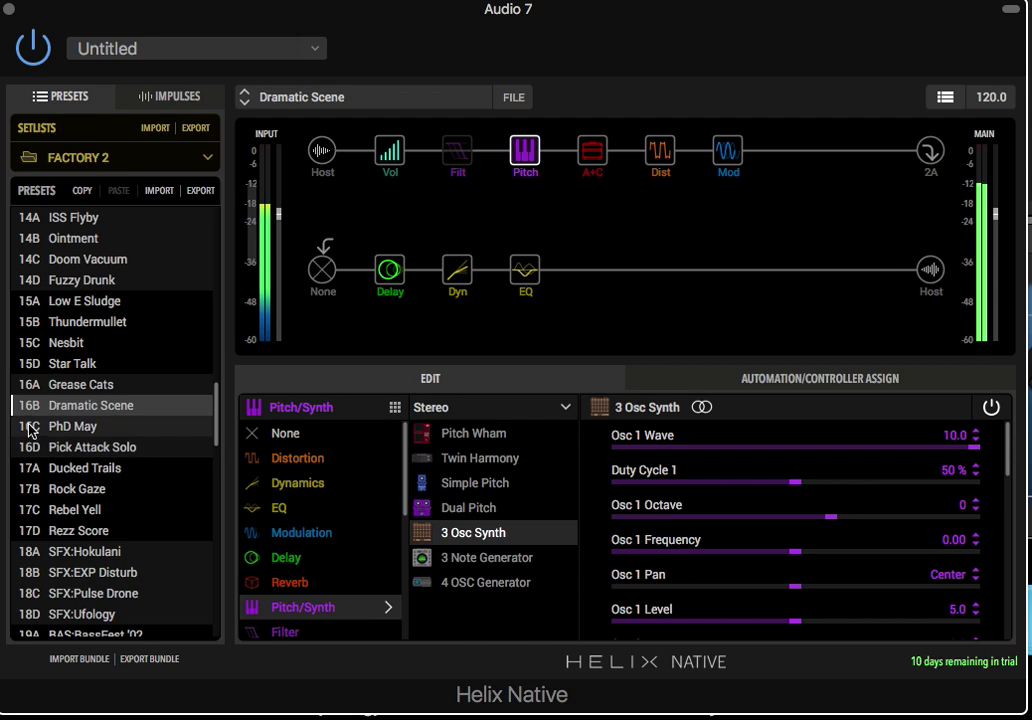
{"action": "left_click", "coordinate": [28, 427]}
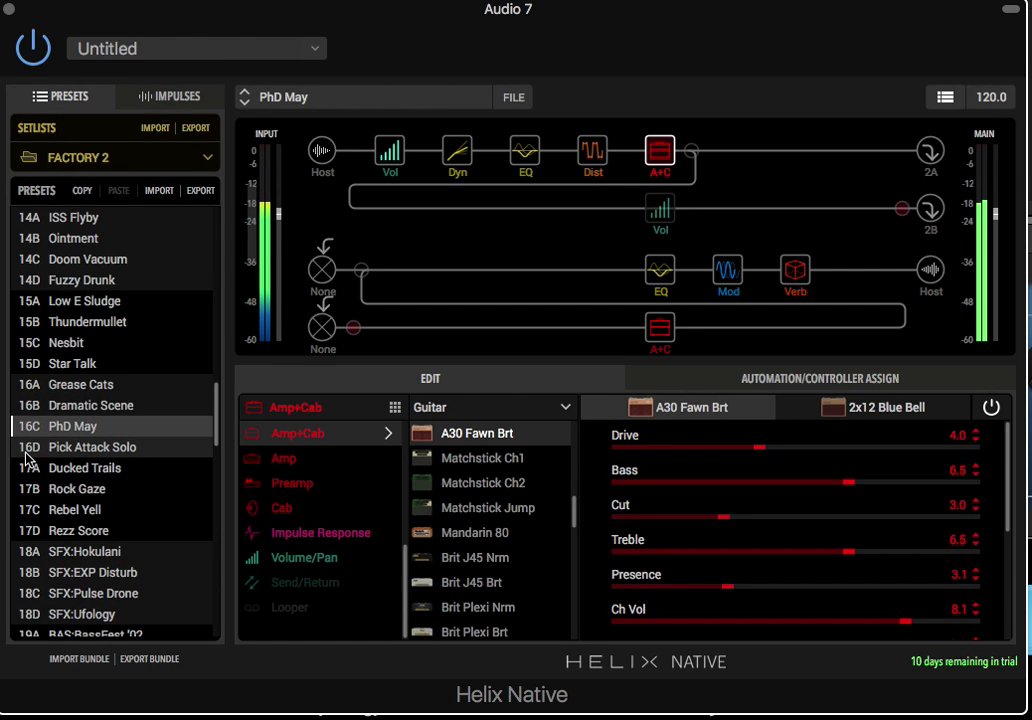
{"action": "left_click", "coordinate": [28, 452]}
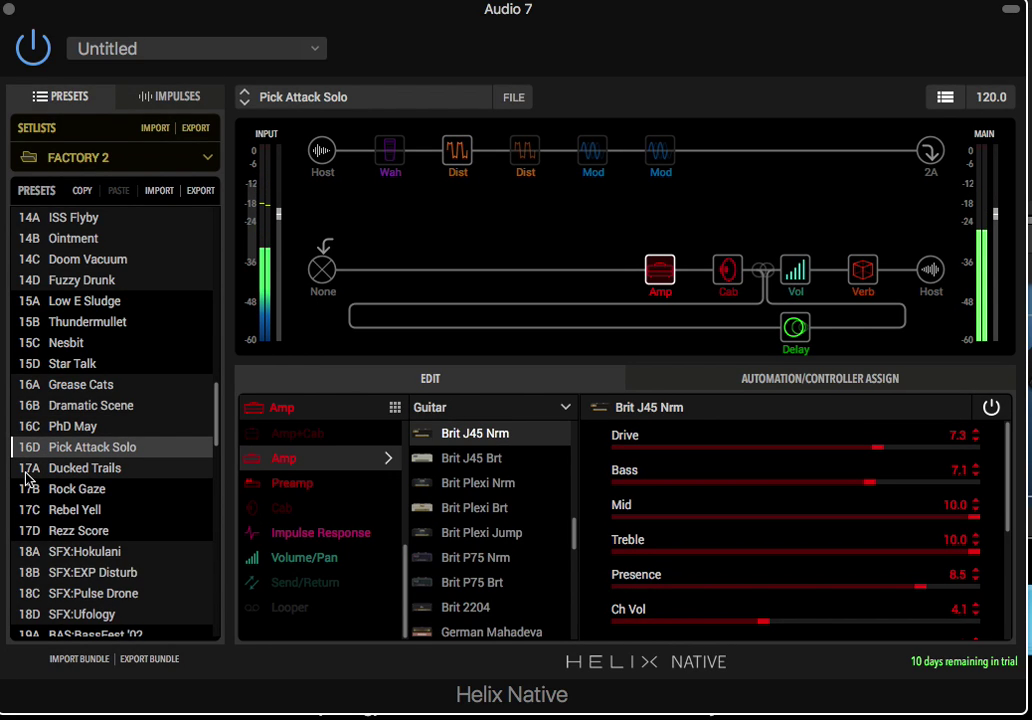
- Audition the bank 17 presets in order: Ducked Trails, Rock Gaze, Rebel Yell and Rezz Score
{"action": "left_click", "coordinate": [27, 476]}
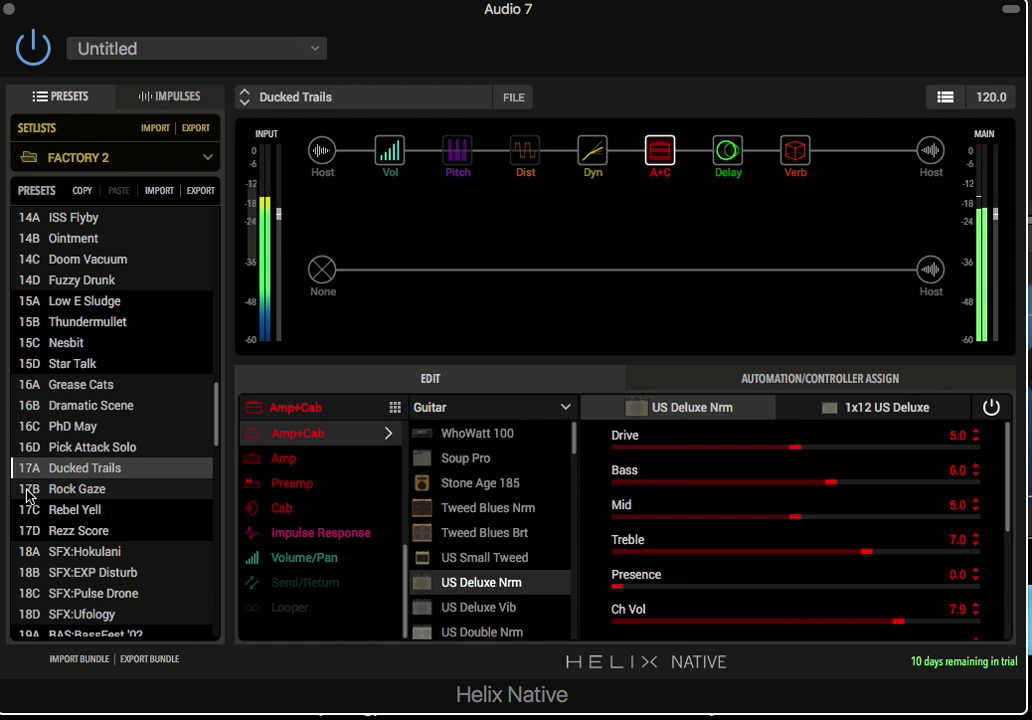
{"action": "left_click", "coordinate": [27, 494]}
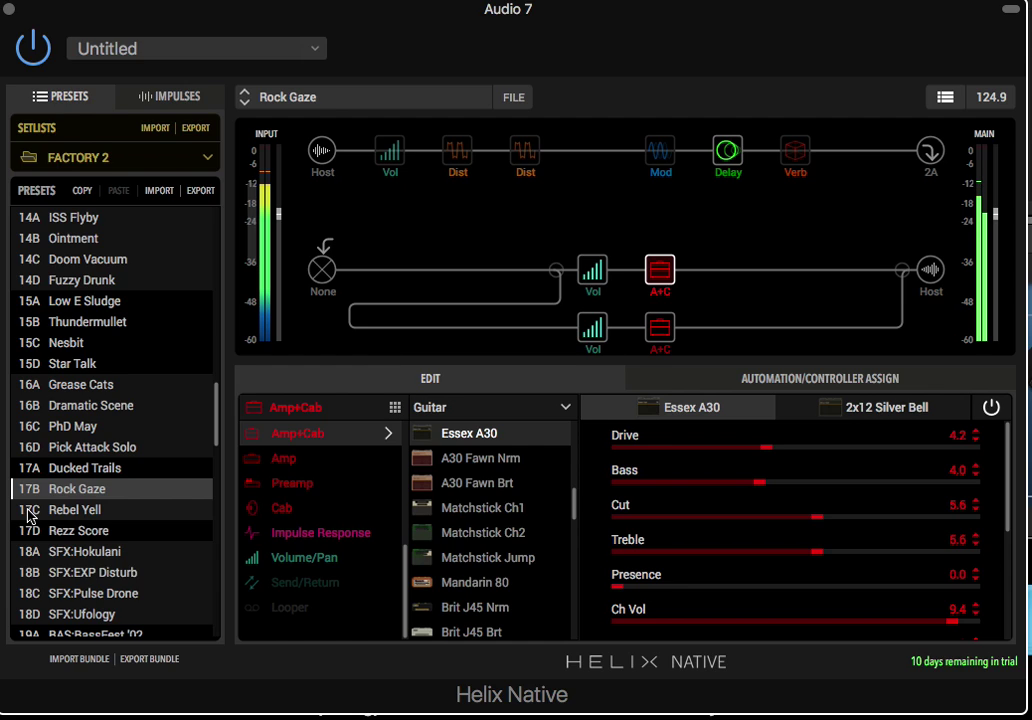
{"action": "left_click", "coordinate": [28, 512]}
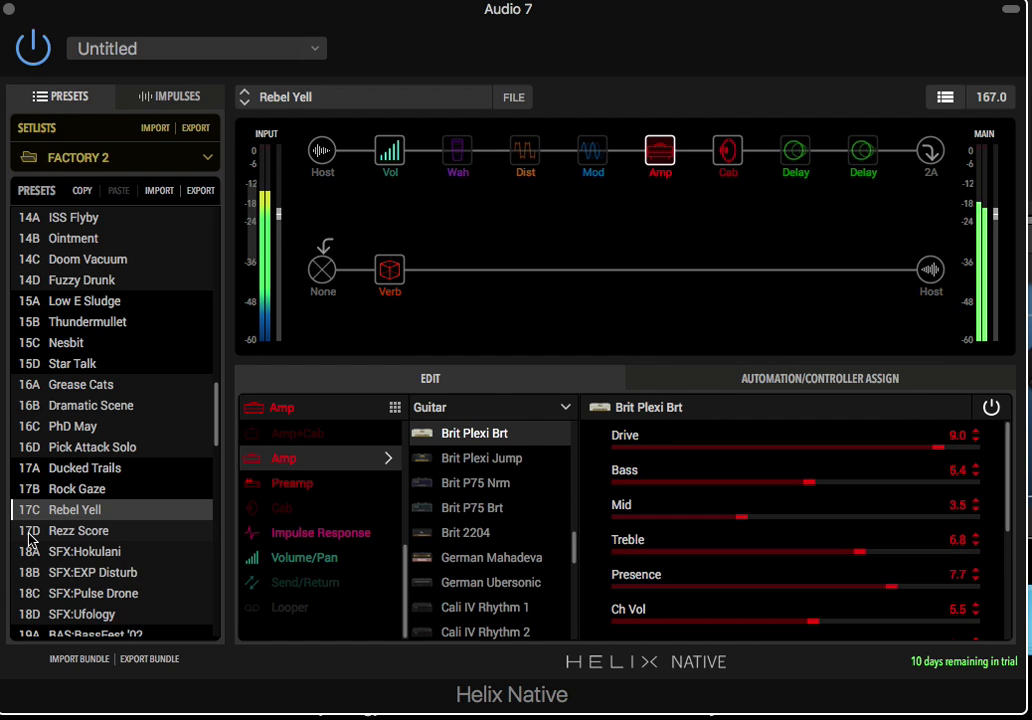
{"action": "left_click", "coordinate": [29, 536]}
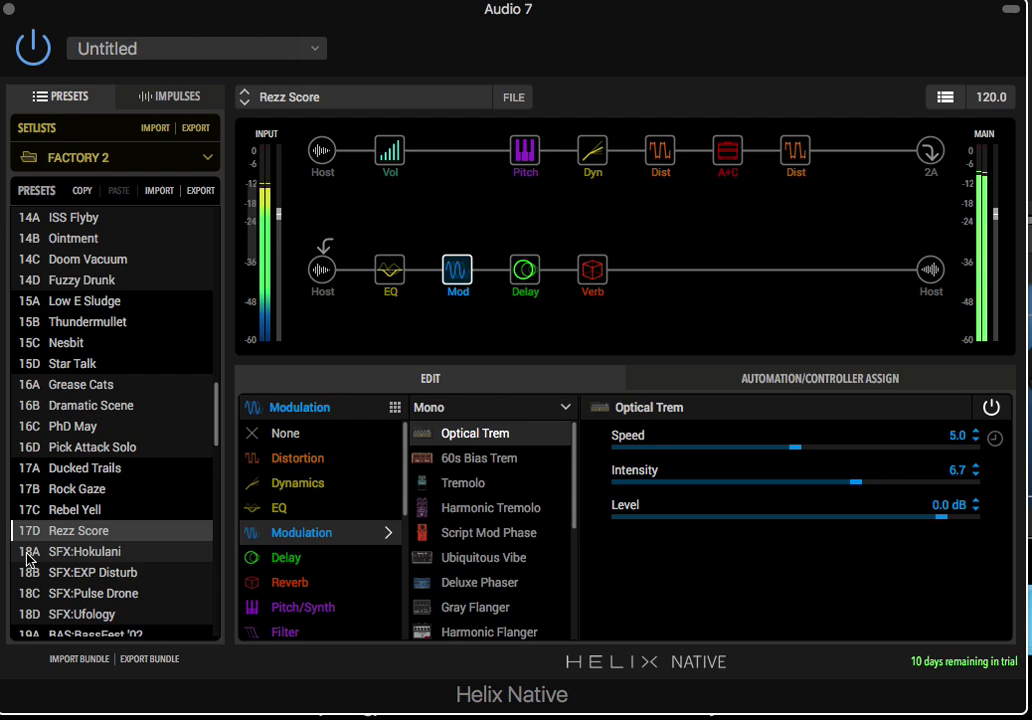
- Audition the bank 18 presets in order: SFX:Hokulani, SFX:EXP Disturb, SFX:Pulse Drone and SFX:Ufology
{"action": "left_click", "coordinate": [28, 553]}
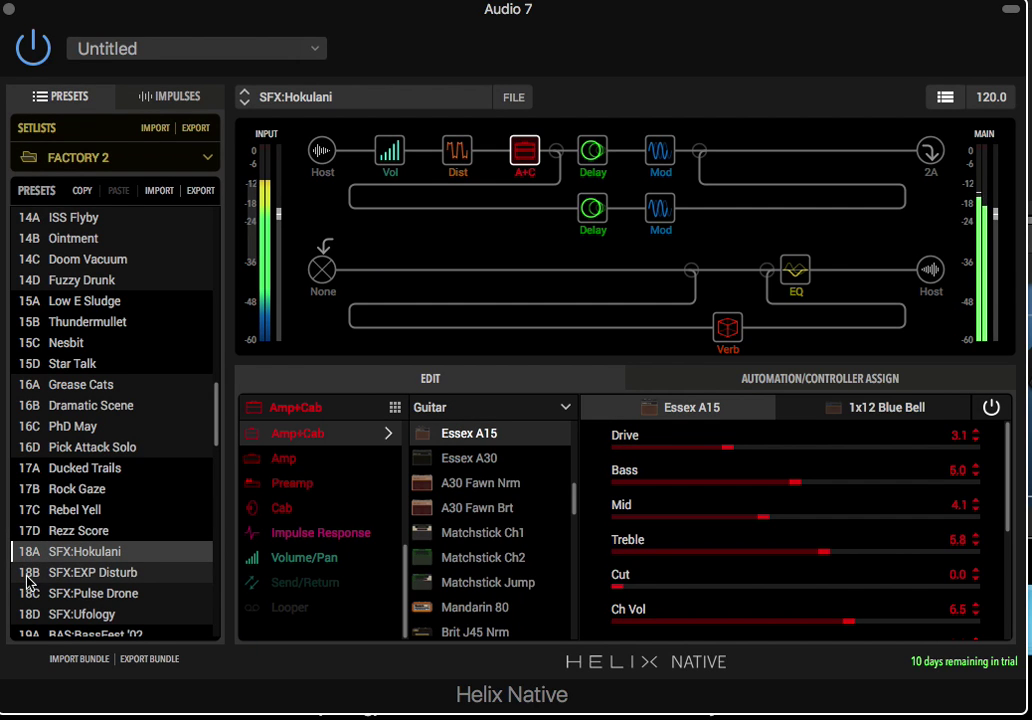
{"action": "scroll", "coordinate": [27, 580], "scroll_direction": "down", "scroll_amount": 8}
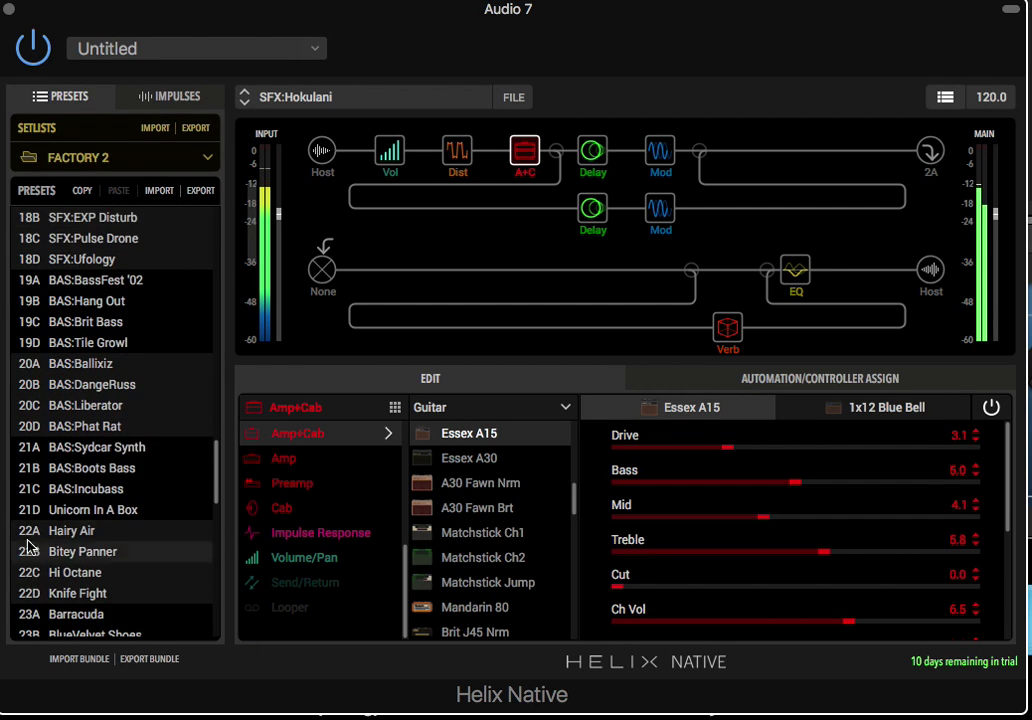
{"action": "scroll", "coordinate": [22, 420], "scroll_direction": "up", "scroll_amount": 3}
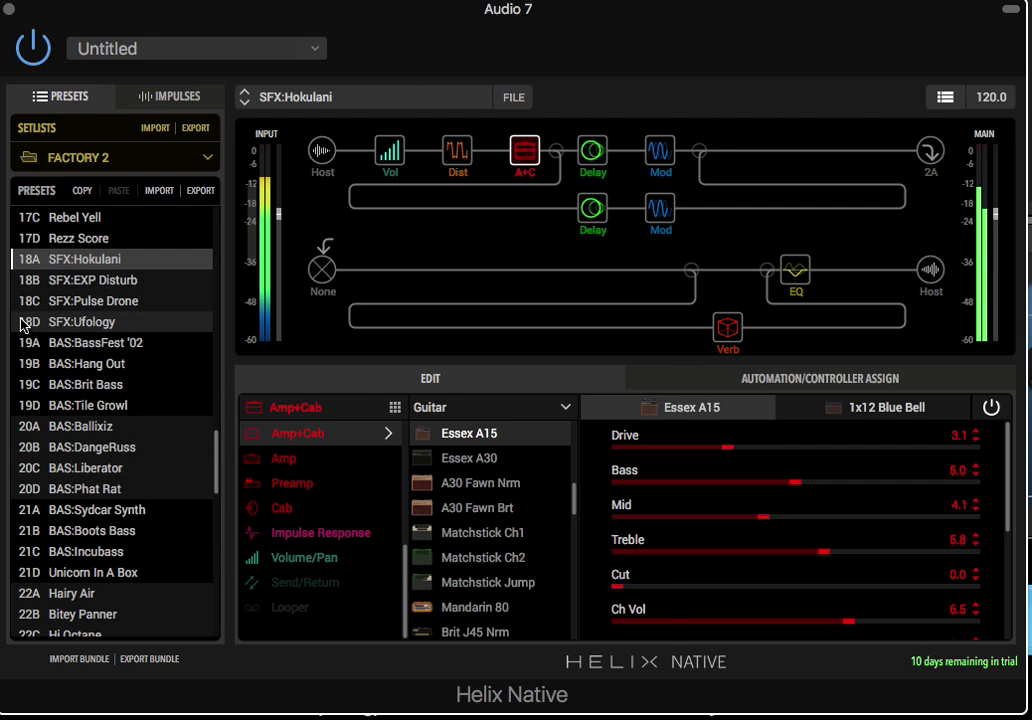
{"action": "key", "text": "super+c"}
{"action": "left_click", "coordinate": [30, 283]}
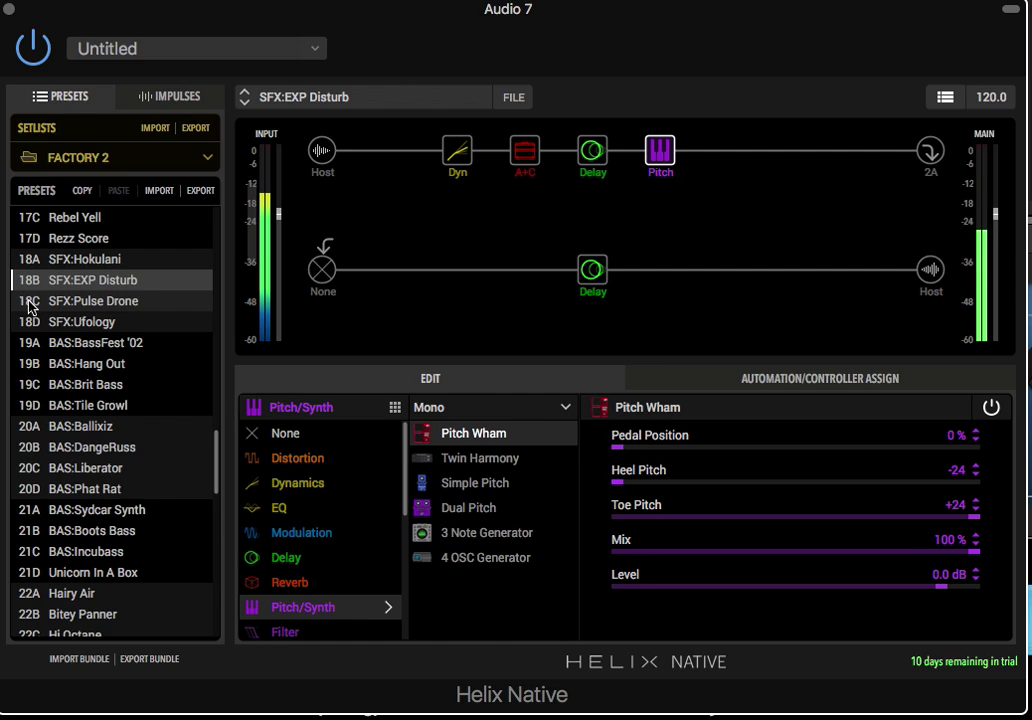
{"action": "left_click", "coordinate": [30, 303]}
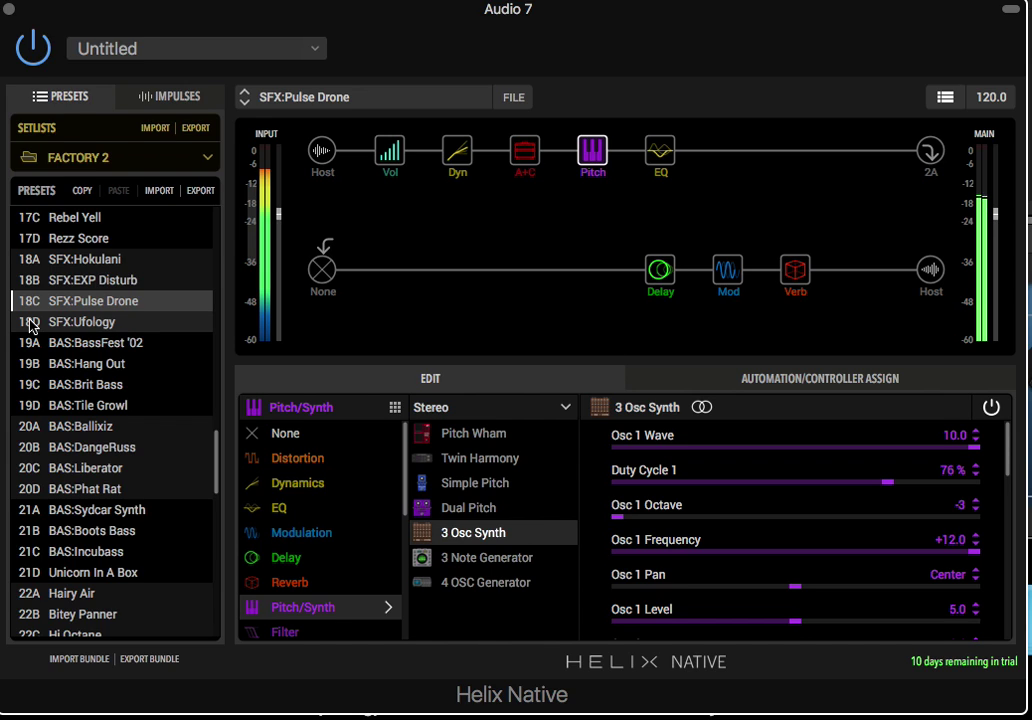
{"action": "left_click", "coordinate": [30, 323]}
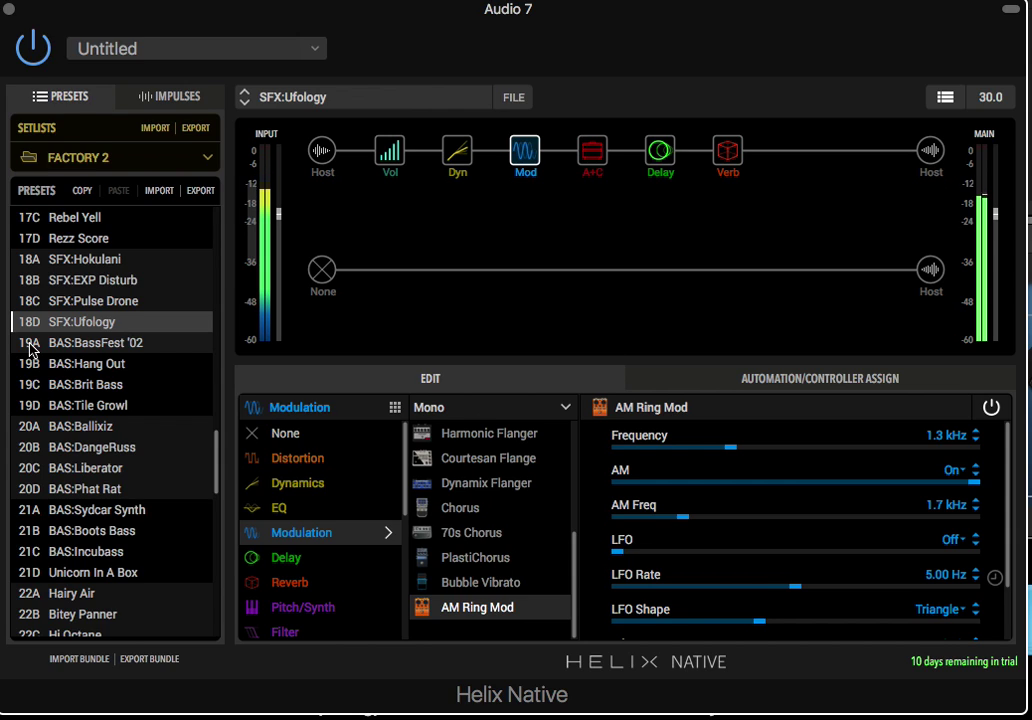
- Audition the bank 19 presets in order: BAS:BassFest '02, BAS:Hang Out, BAS:Brit Bass and BAS:Tile Growl
{"action": "left_click", "coordinate": [30, 345]}
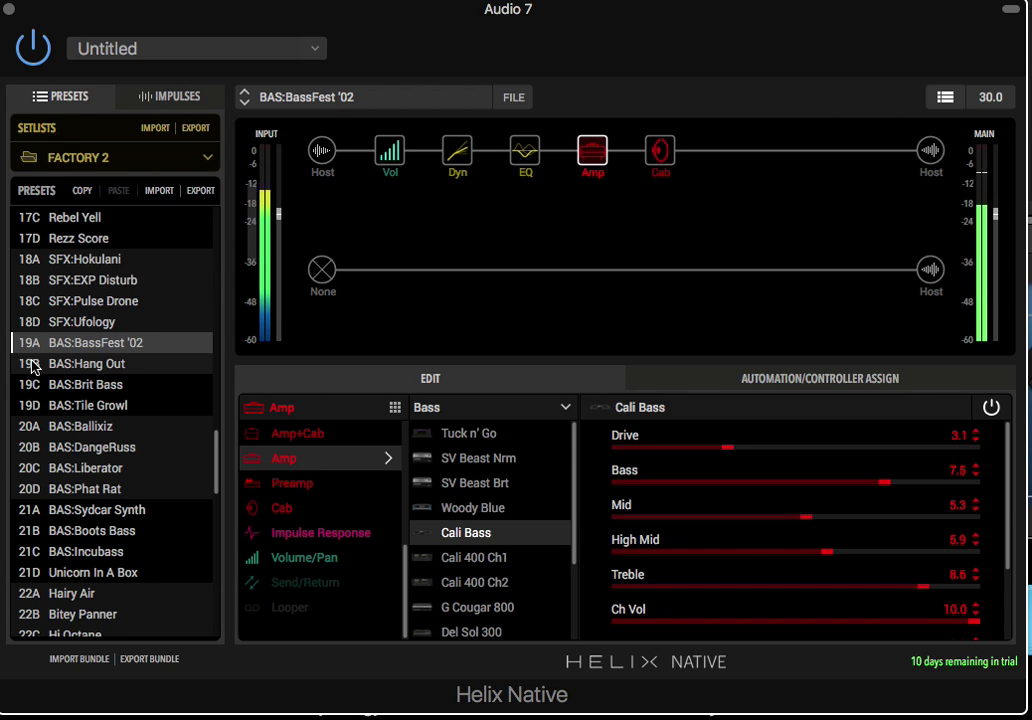
{"action": "left_click", "coordinate": [31, 365]}
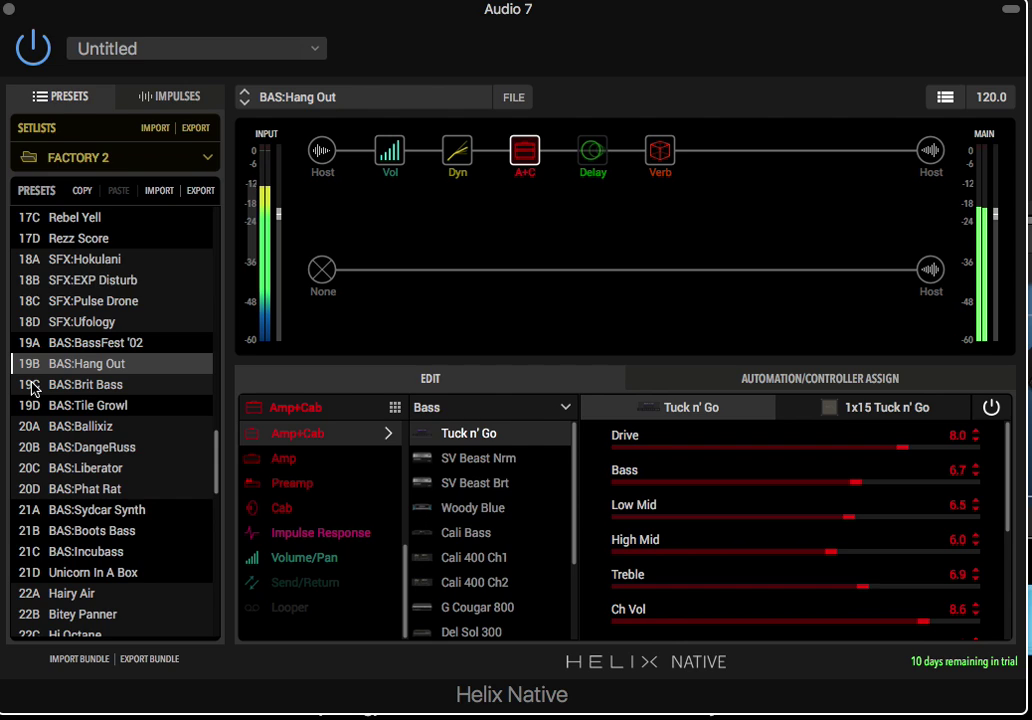
{"action": "left_click", "coordinate": [33, 386]}
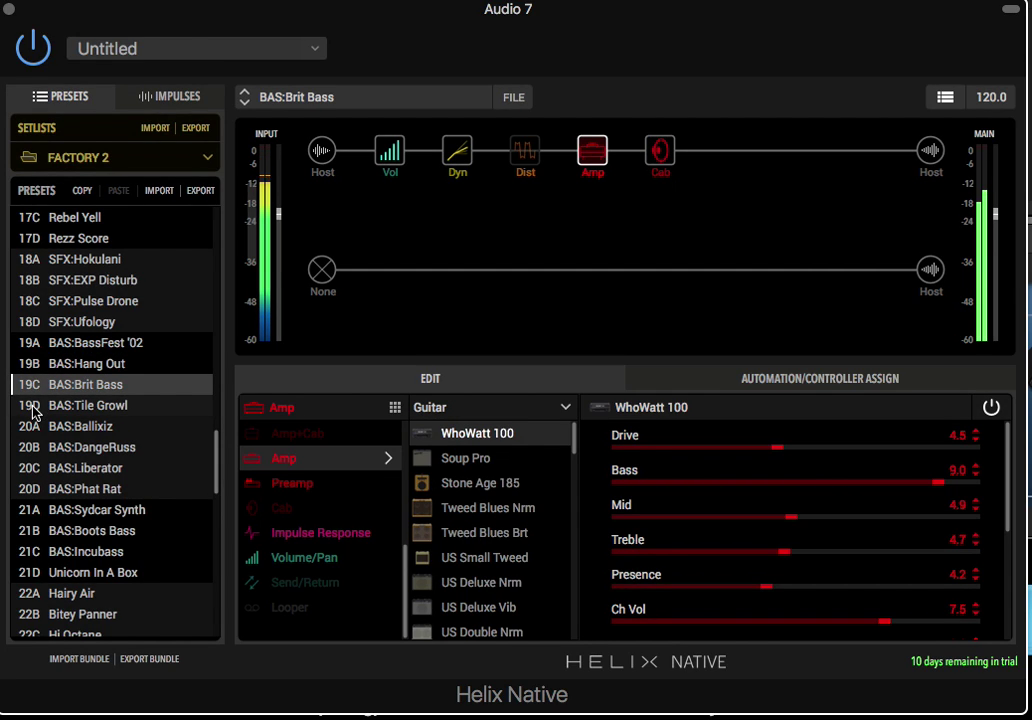
{"action": "left_click", "coordinate": [33, 408]}
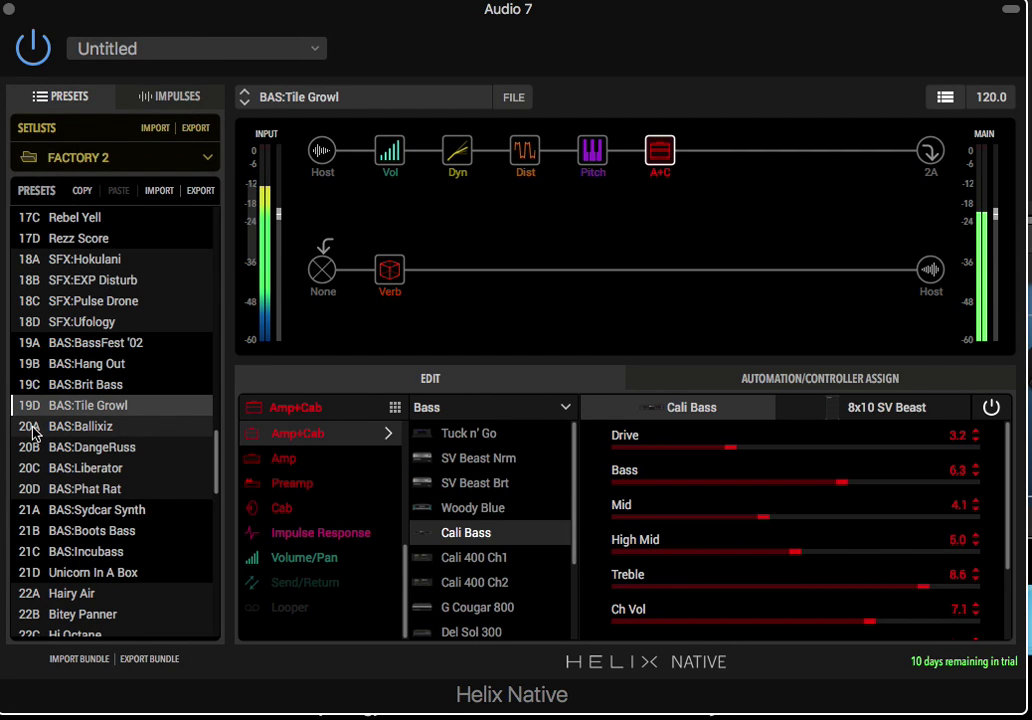
- Audition the bank 20 presets in order: BAS:Ballixiz, BAS:DangeRuss, BAS:Liberator and BAS:Phat Rat
{"action": "left_click", "coordinate": [33, 428]}
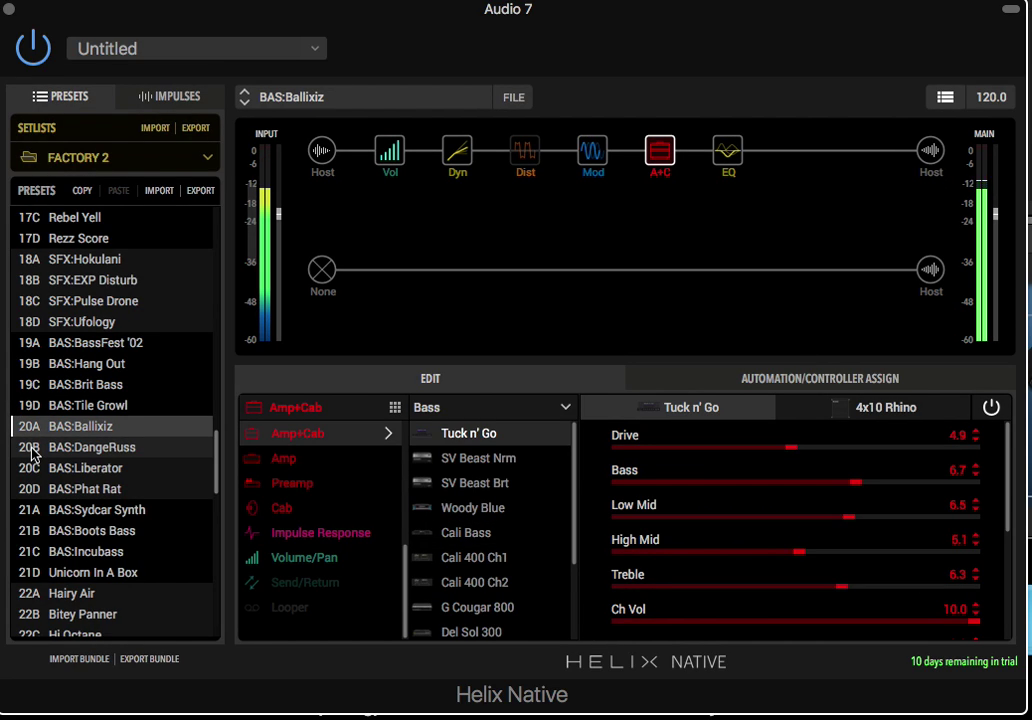
{"action": "left_click", "coordinate": [33, 453]}
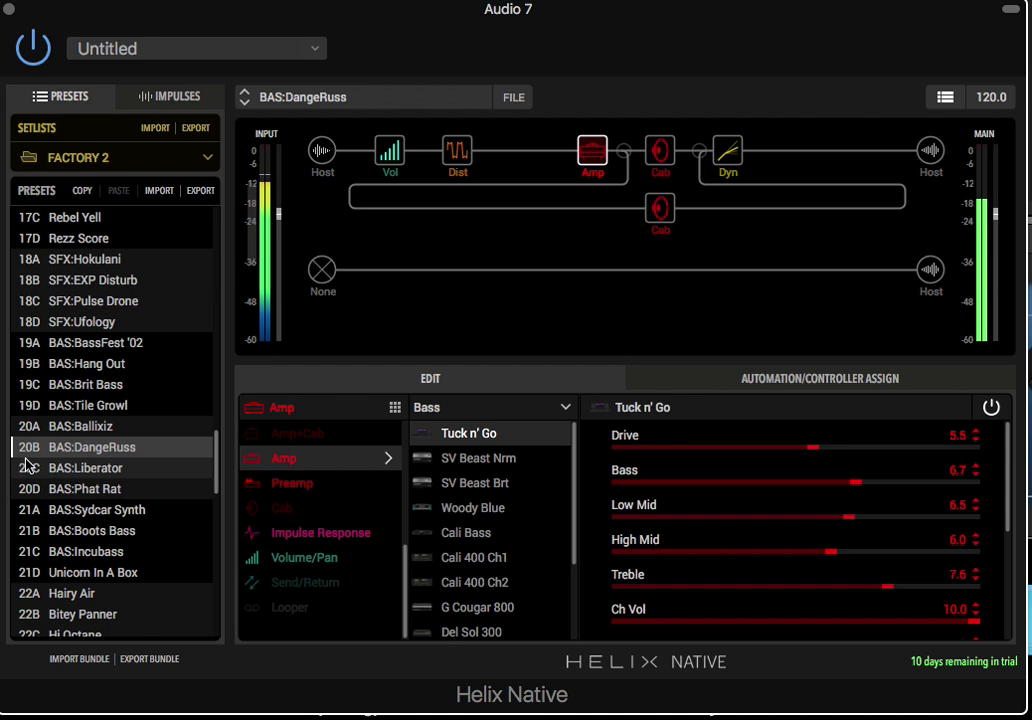
{"action": "left_click", "coordinate": [28, 468]}
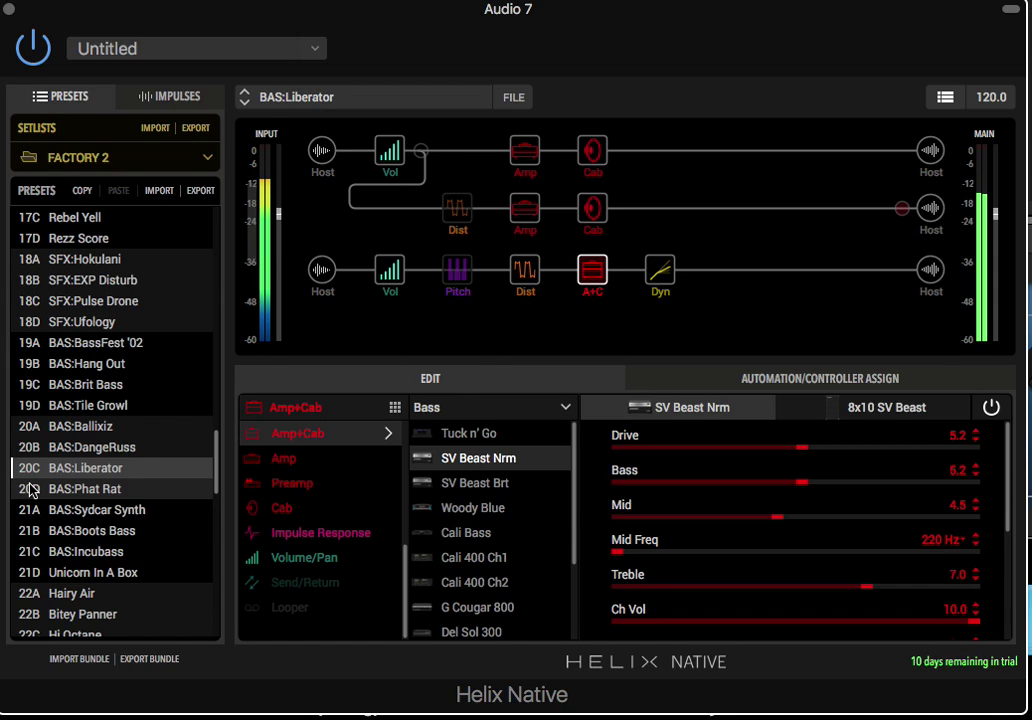
{"action": "left_click", "coordinate": [30, 489]}
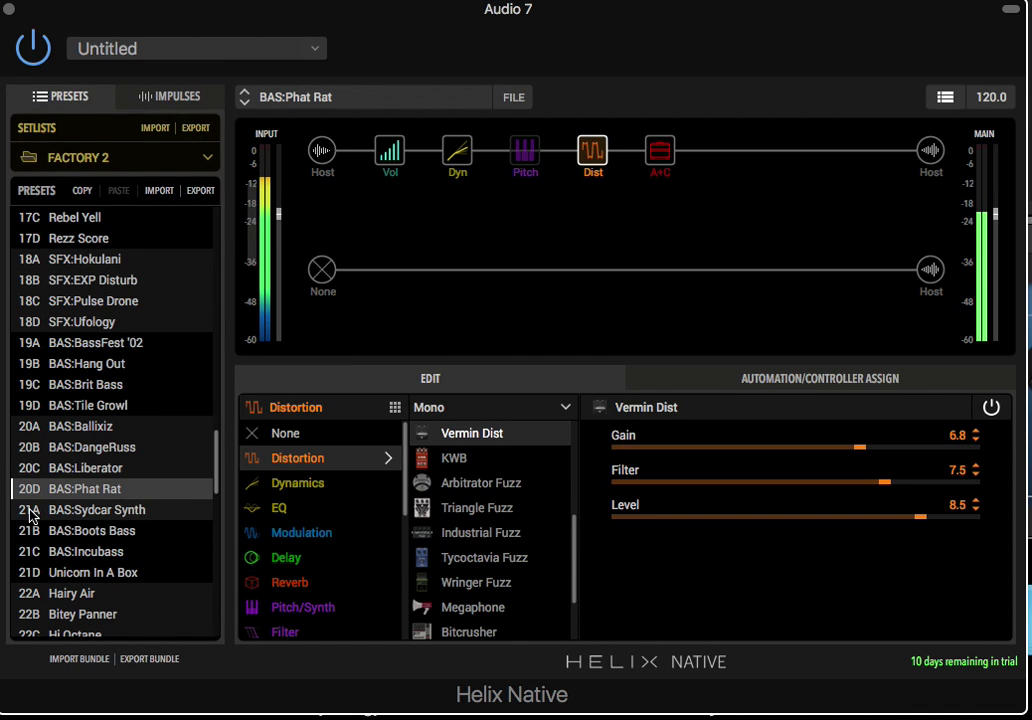
- Audition the bank 21 presets in order: BAS:Sydcar Synth, BAS:Boots Bass, BAS:Incubass and Unicorn In A Box
{"action": "left_click", "coordinate": [30, 512]}
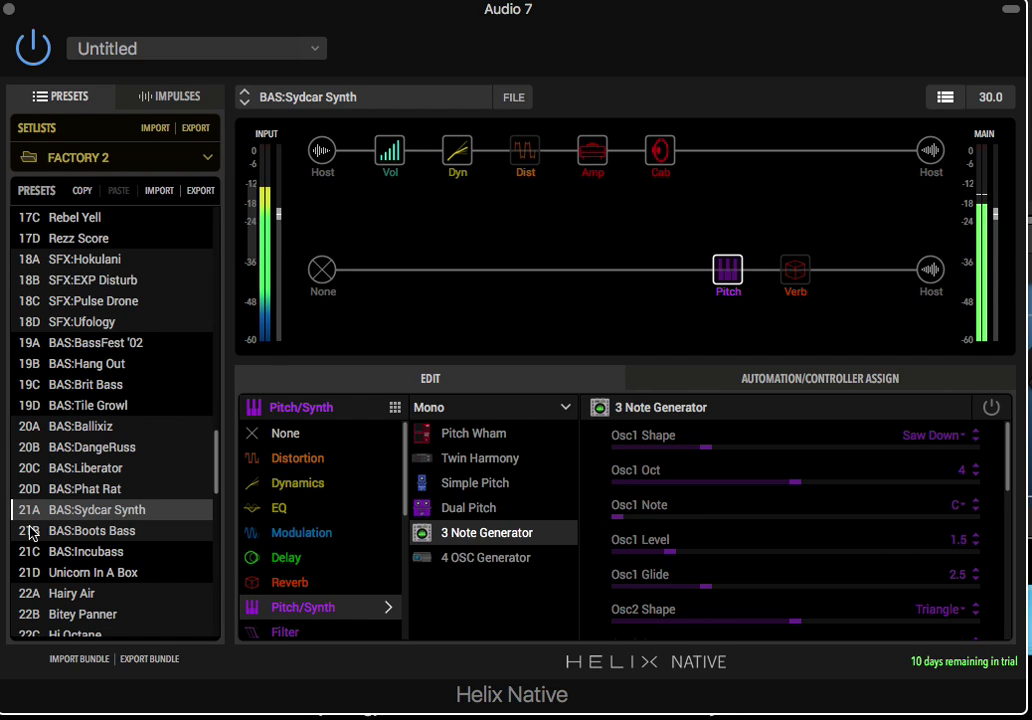
{"action": "left_click", "coordinate": [30, 531]}
{"action": "scroll", "coordinate": [30, 533], "scroll_direction": "down", "scroll_amount": 5}
{"action": "scroll", "coordinate": [30, 533], "scroll_direction": "down", "scroll_amount": 5}
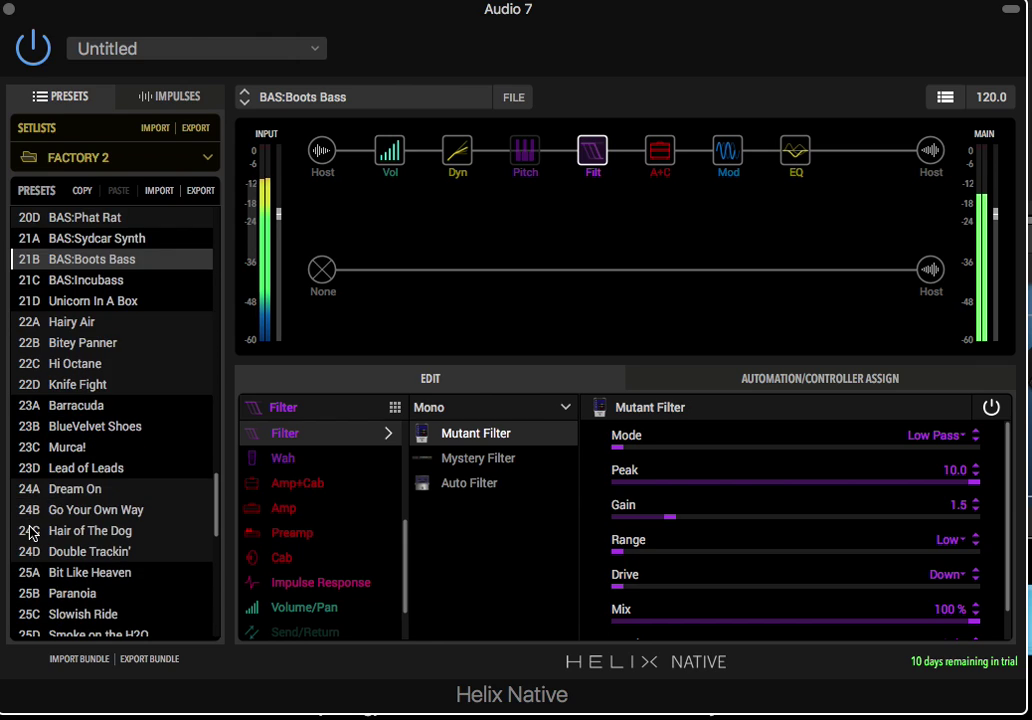
{"action": "left_click", "coordinate": [30, 260]}
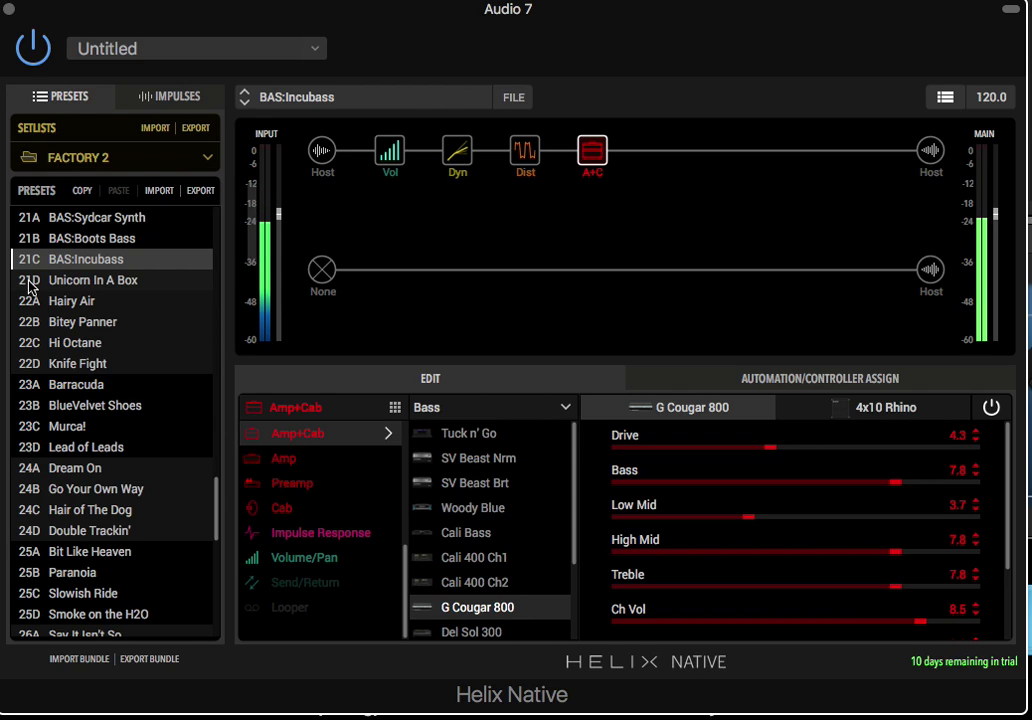
{"action": "left_click", "coordinate": [30, 284]}
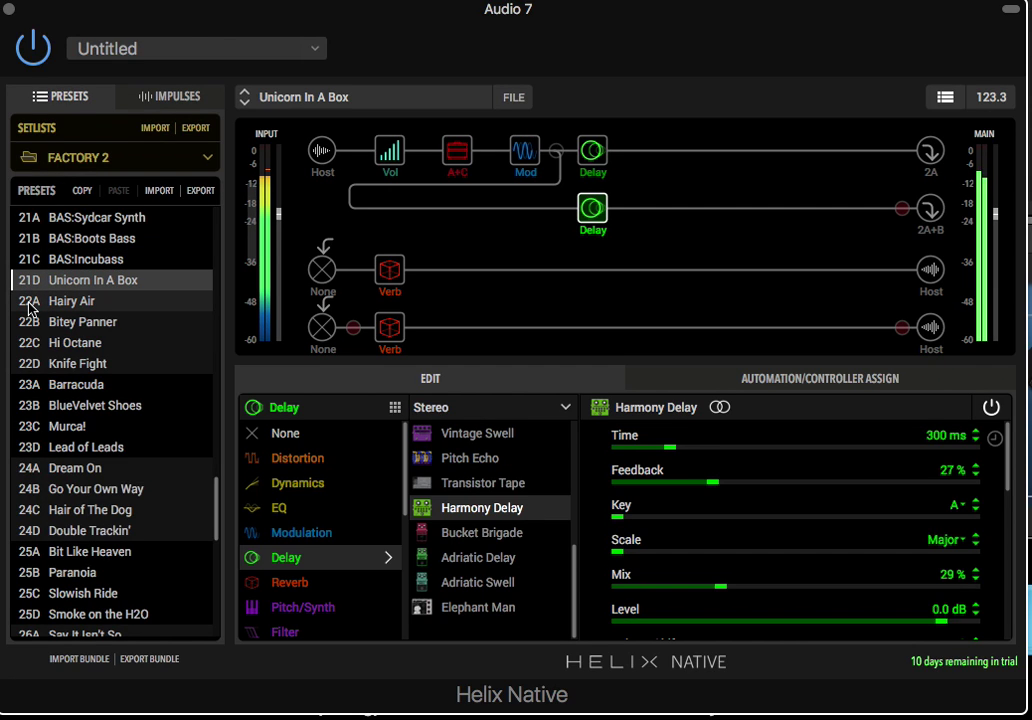
- Audition the bank 22 presets in order: Hairy Air, Bitey Panner, Hi Octane and Knife Fight
{"action": "left_click", "coordinate": [29, 303]}
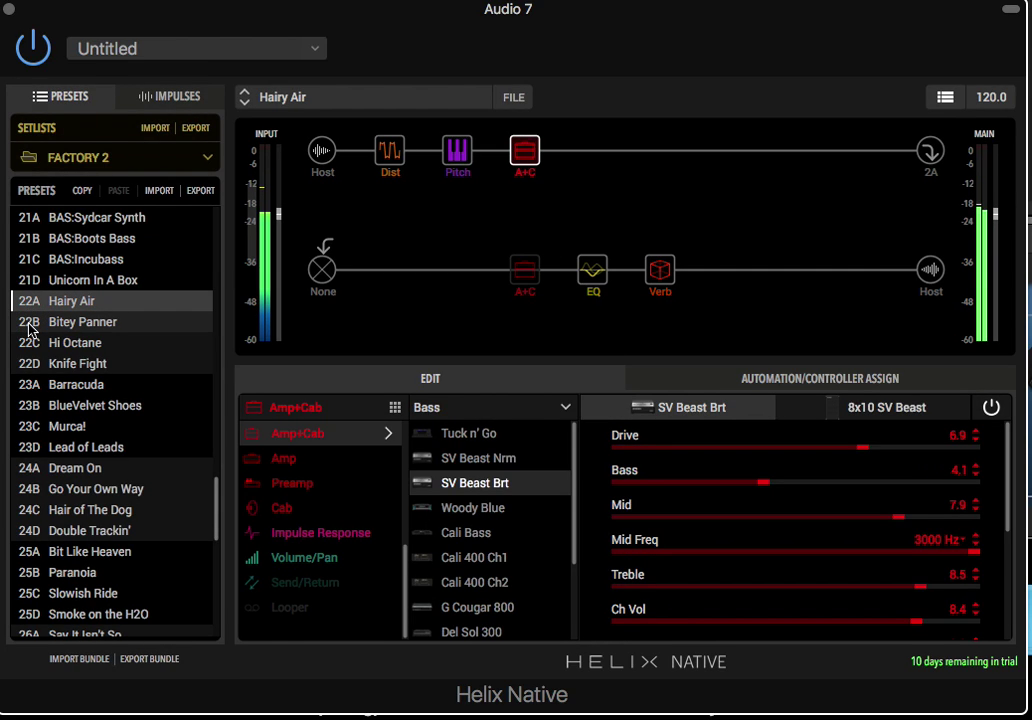
{"action": "left_click", "coordinate": [29, 322]}
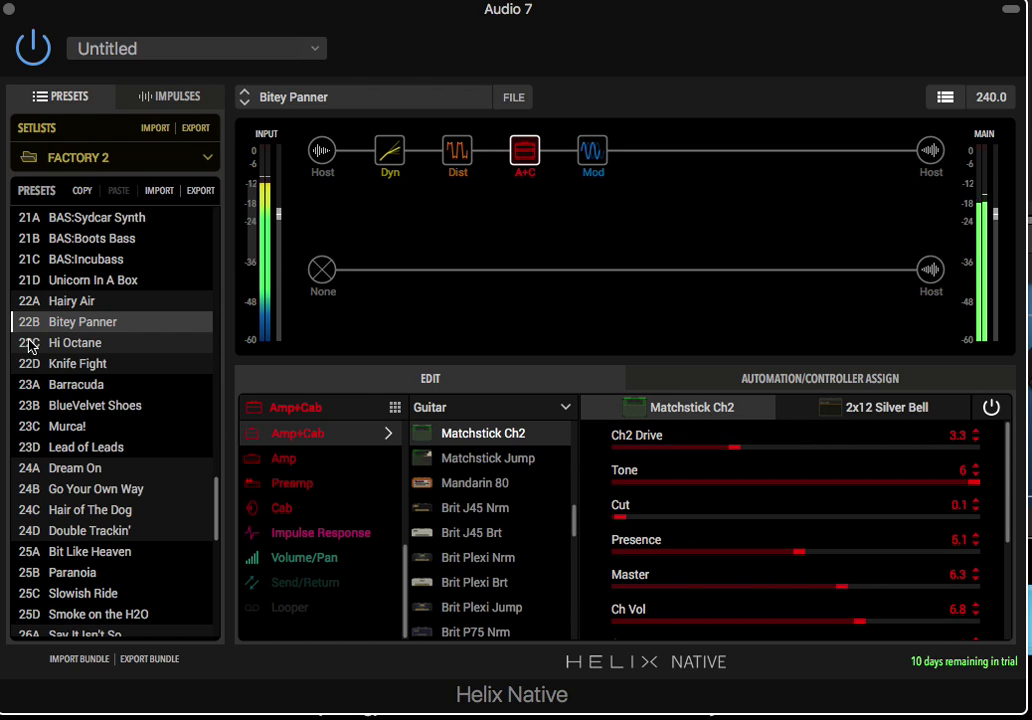
{"action": "left_click", "coordinate": [29, 343]}
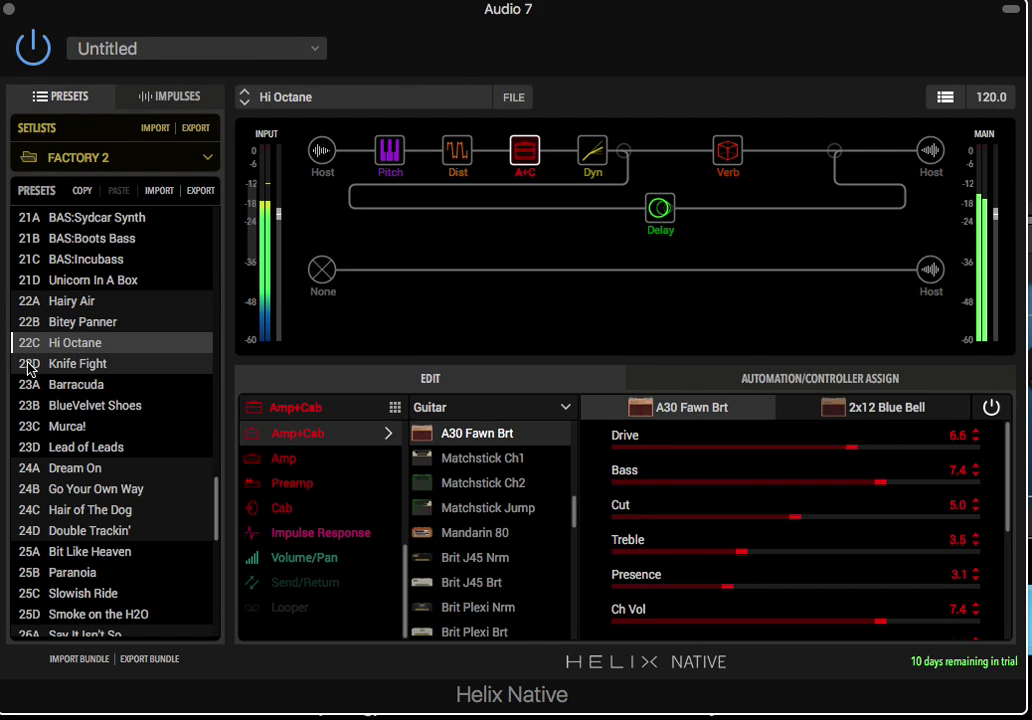
{"action": "left_click", "coordinate": [29, 366]}
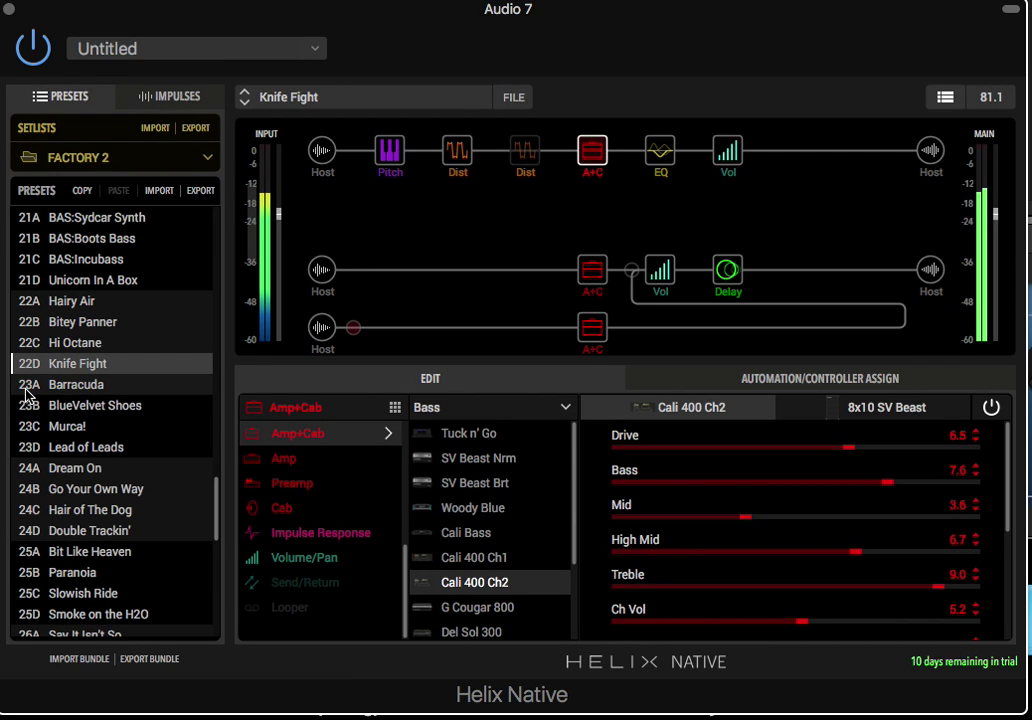
- Audition the bank 23 presets in order: Barracuda, BlueVelvet Shoes, Murca! and Lead of Leads
{"action": "left_click", "coordinate": [27, 388]}
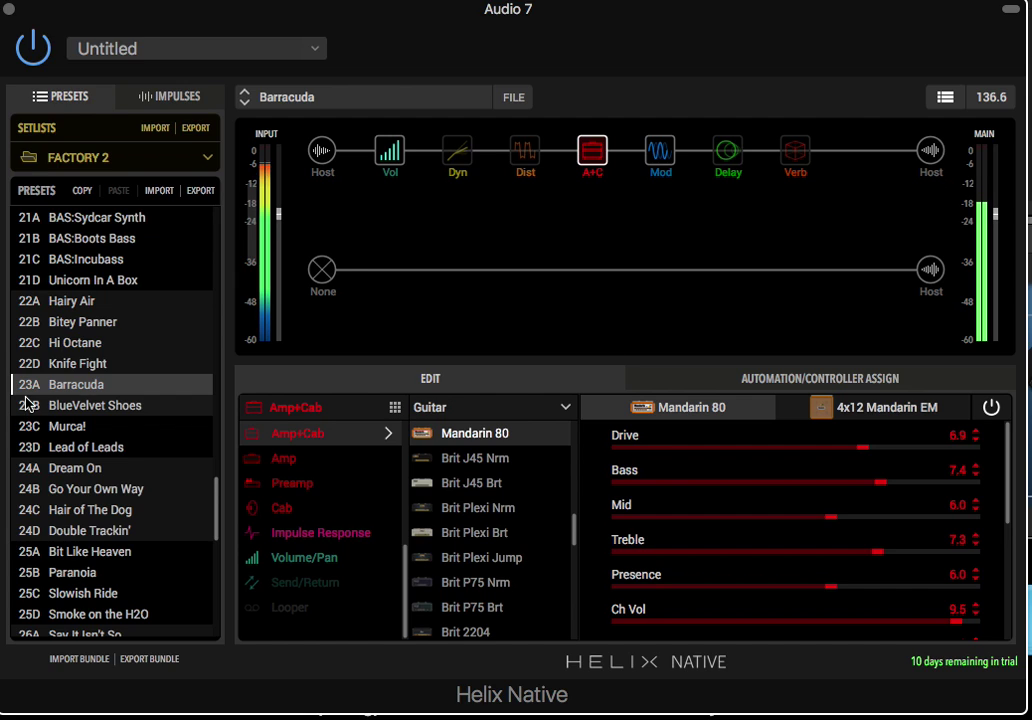
{"action": "left_click", "coordinate": [27, 404]}
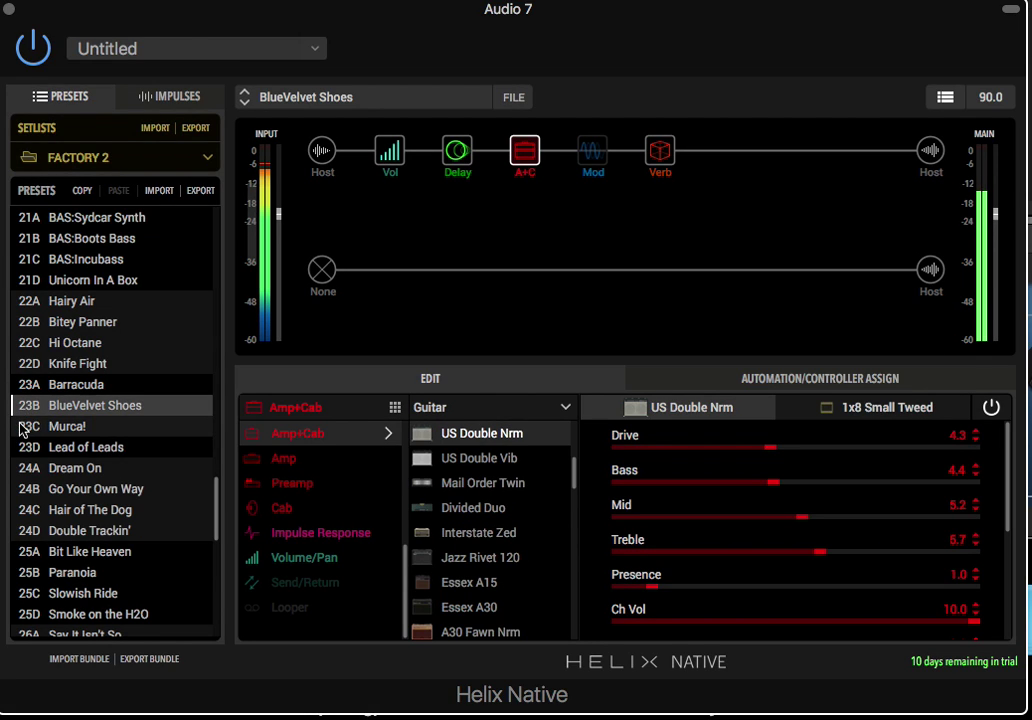
{"action": "left_click", "coordinate": [22, 428]}
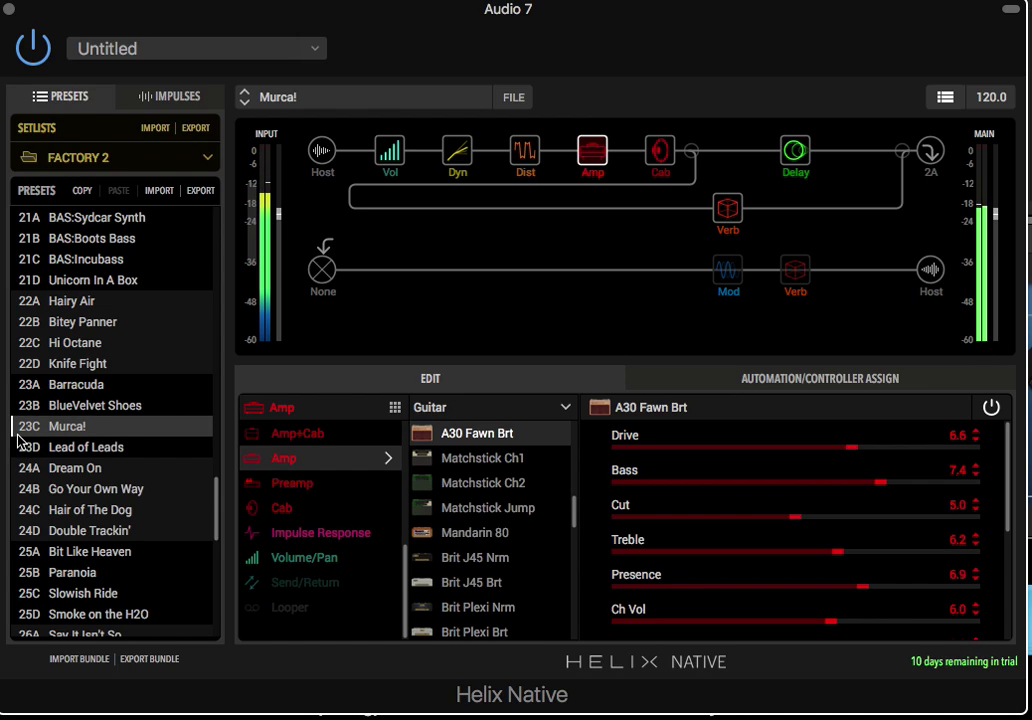
{"action": "left_click", "coordinate": [23, 449]}
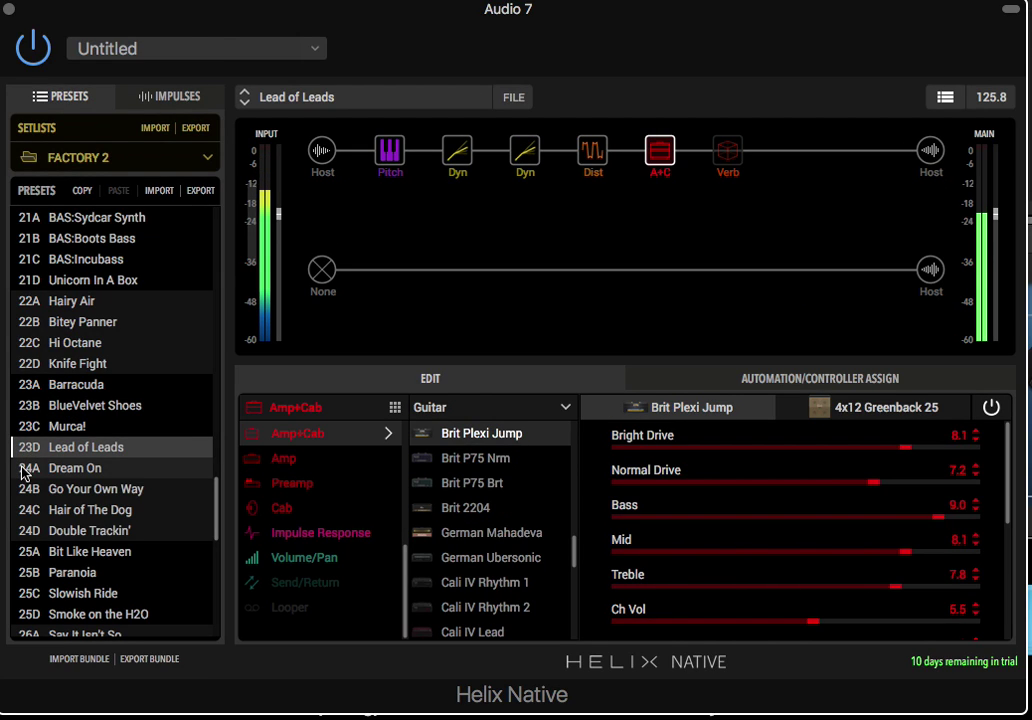
- Audition the bank 24 presets in order: Dream On, Go Your Own Way, Hair of The Dog and Double Trackin'
{"action": "left_click", "coordinate": [24, 470]}
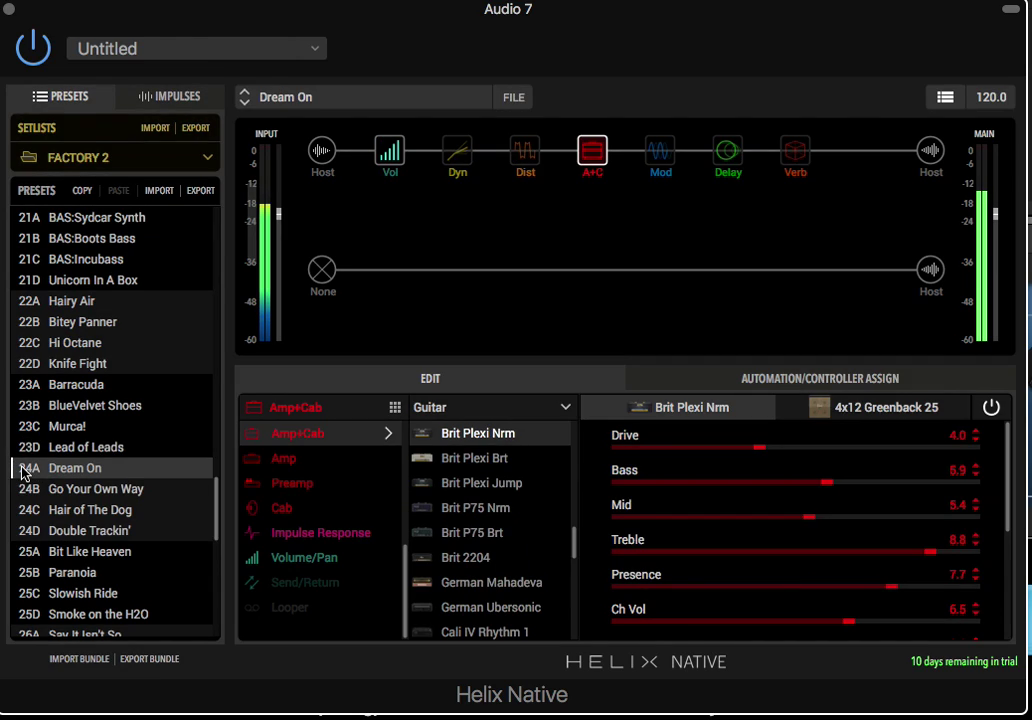
{"action": "scroll", "coordinate": [24, 470], "scroll_direction": "down", "scroll_amount": 5}
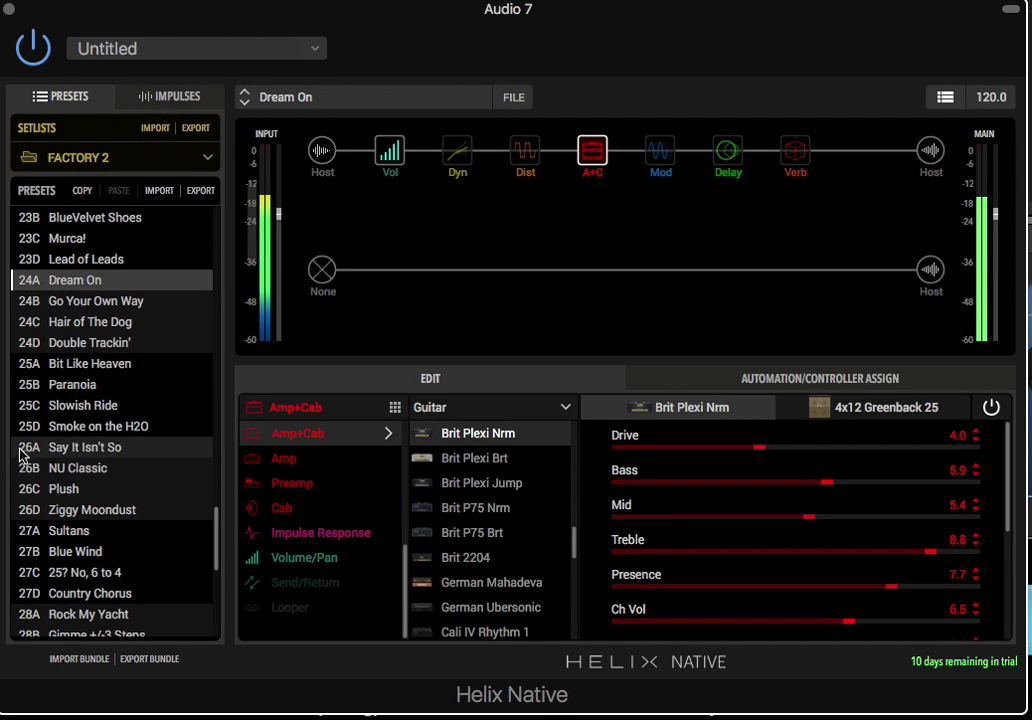
{"action": "left_click", "coordinate": [16, 305]}
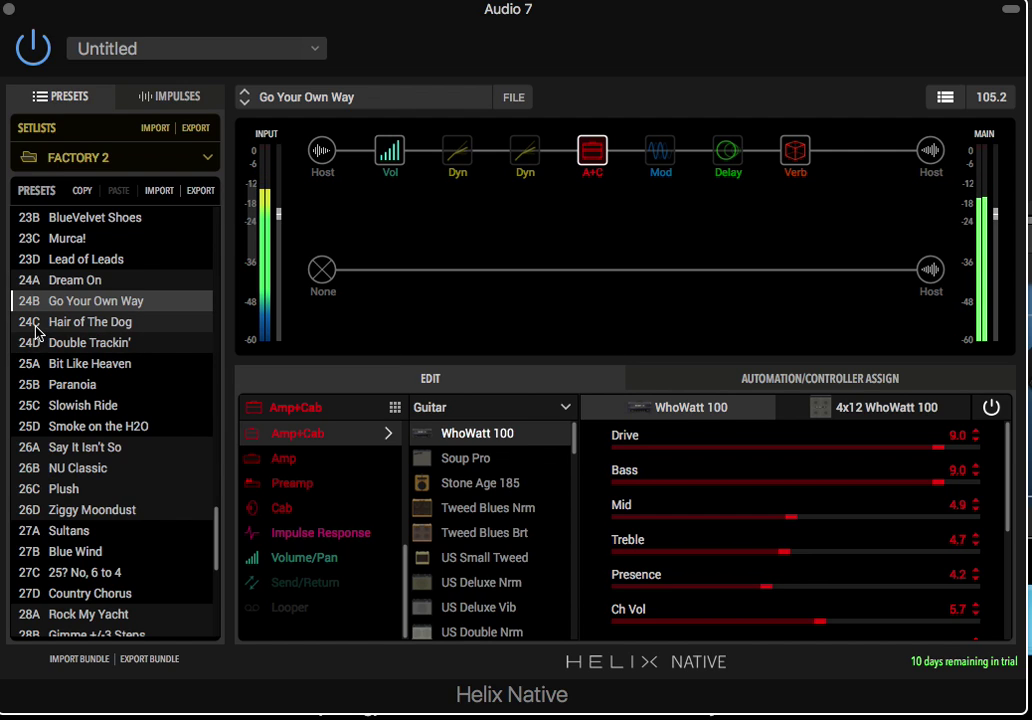
{"action": "left_click", "coordinate": [37, 330]}
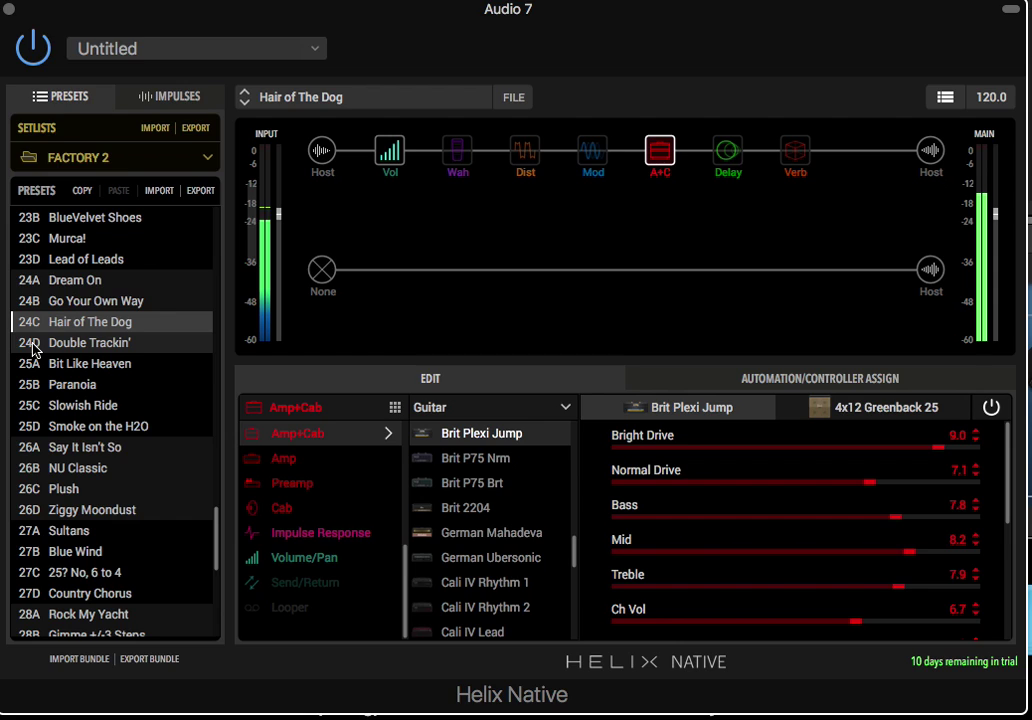
{"action": "left_click", "coordinate": [33, 345]}
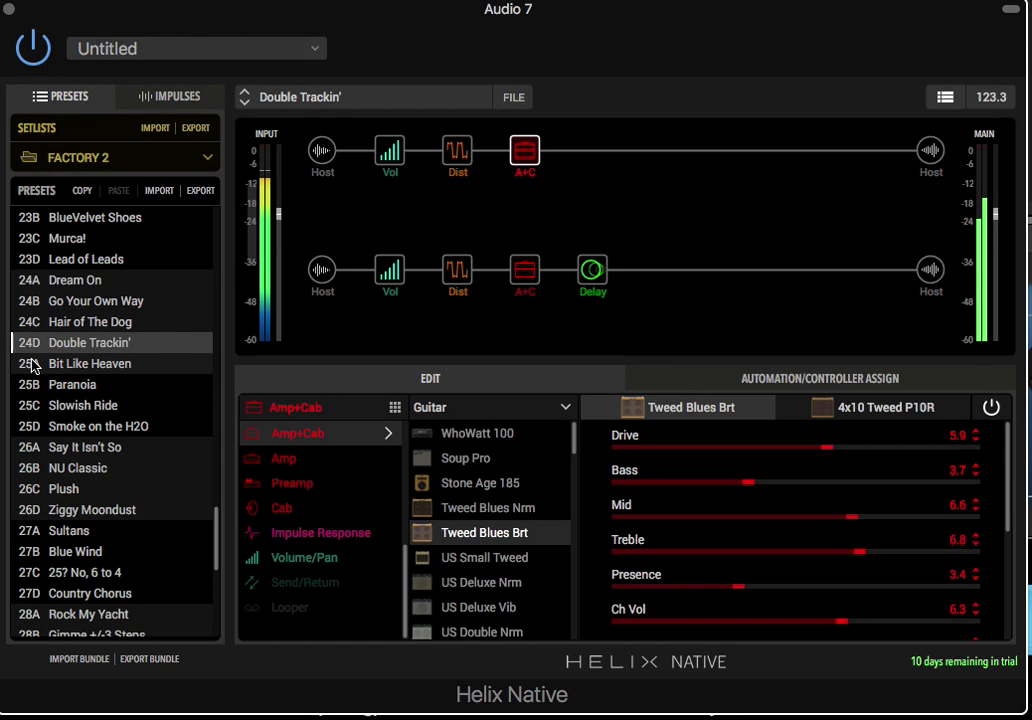
- Audition the bank 25 presets in order: Bit Like Heaven, Paranoia, Slowish Ride and Smoke on the H2O
{"action": "left_click", "coordinate": [33, 366]}
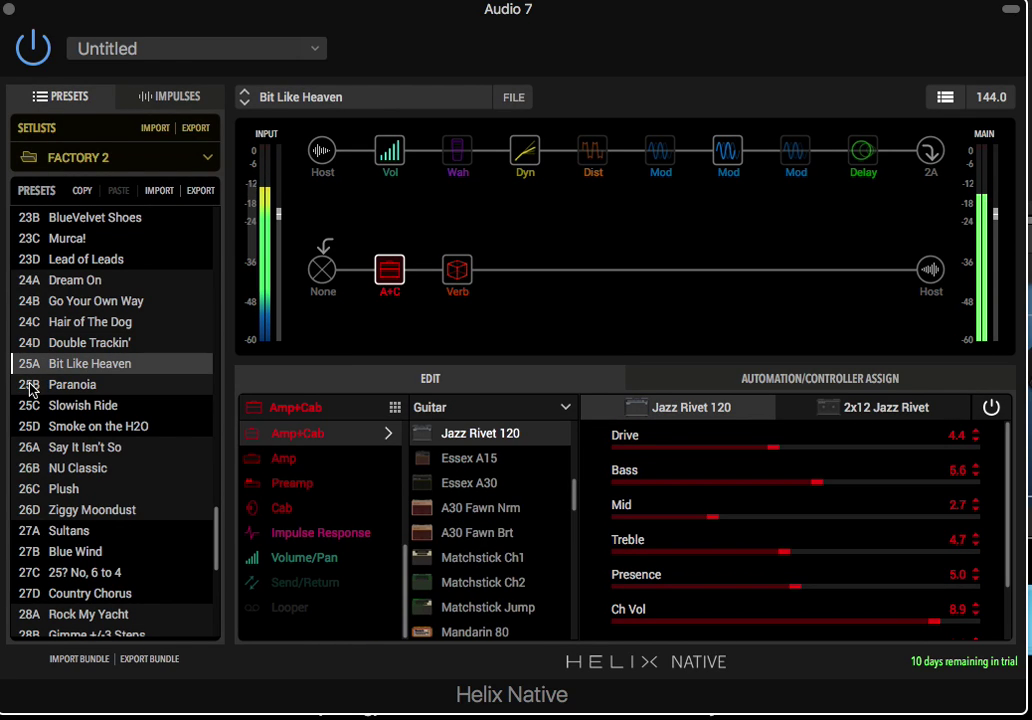
{"action": "left_click", "coordinate": [29, 388]}
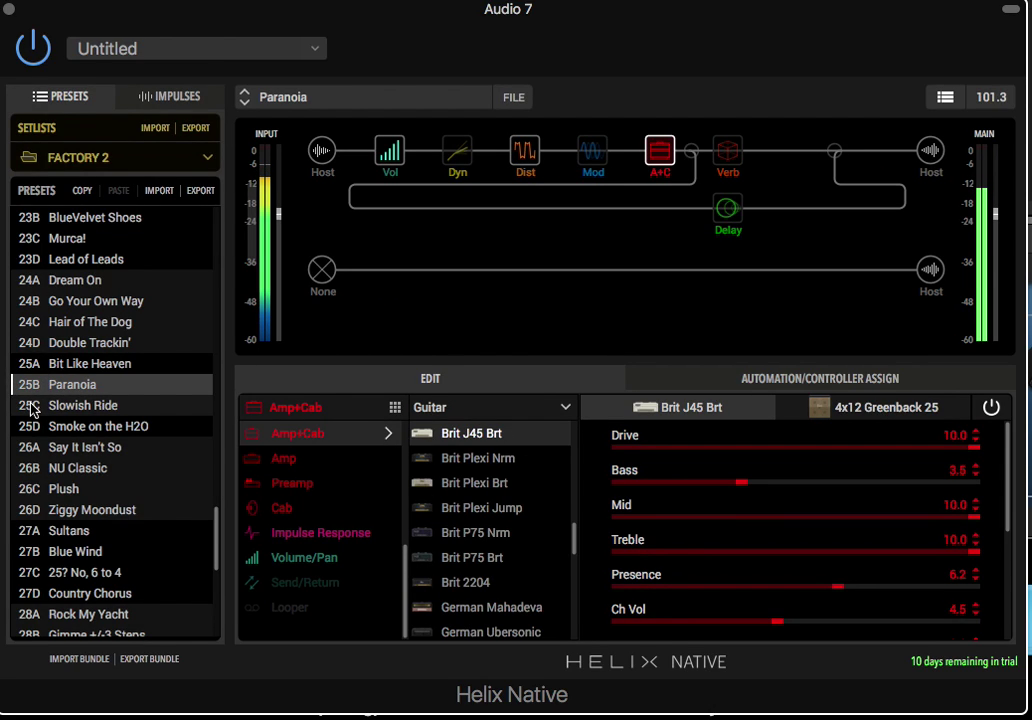
{"action": "left_click", "coordinate": [31, 408]}
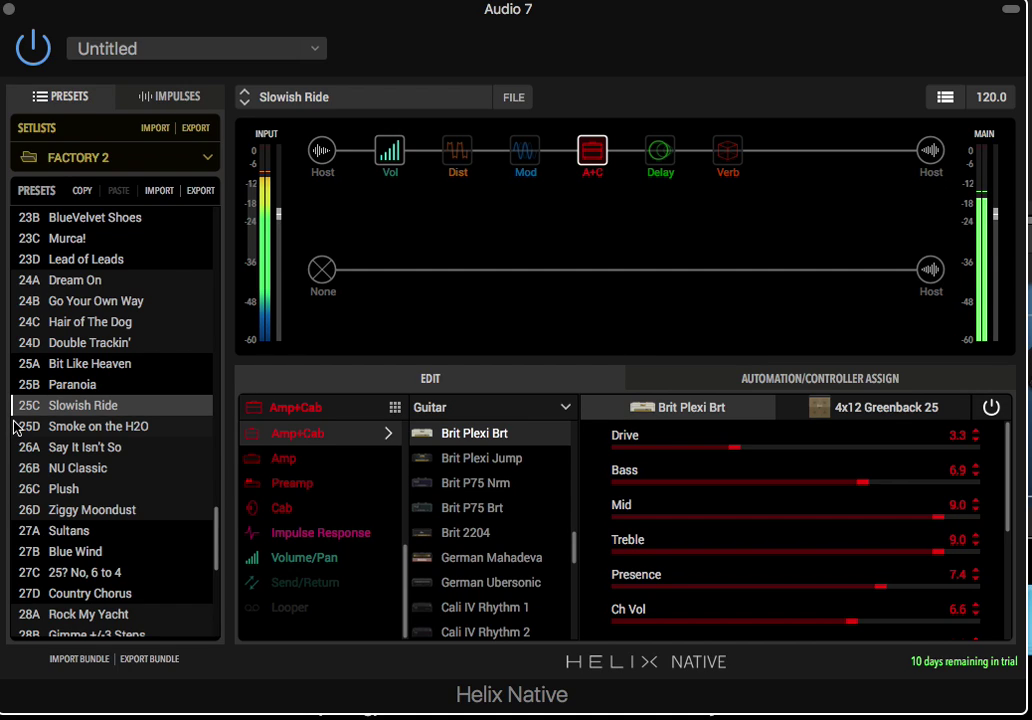
{"action": "left_click", "coordinate": [16, 426]}
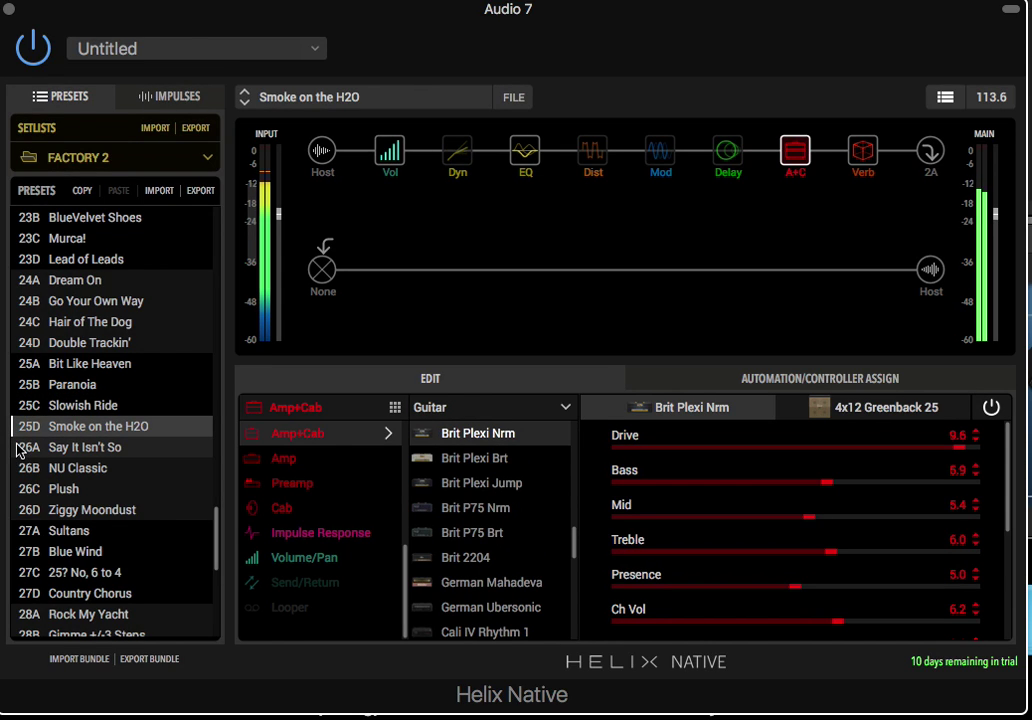
- Audition the bank 26 presets in order: Say It Isn't So, NU Classic, Plush and Ziggy Moondust
{"action": "left_click", "coordinate": [16, 449]}
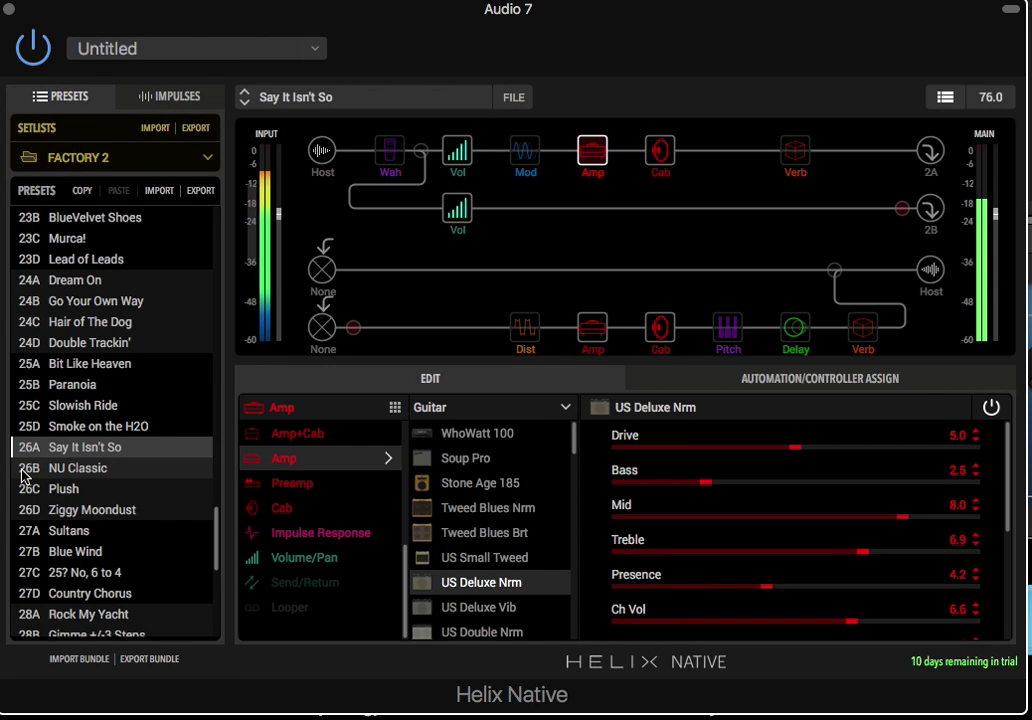
{"action": "left_click", "coordinate": [23, 470]}
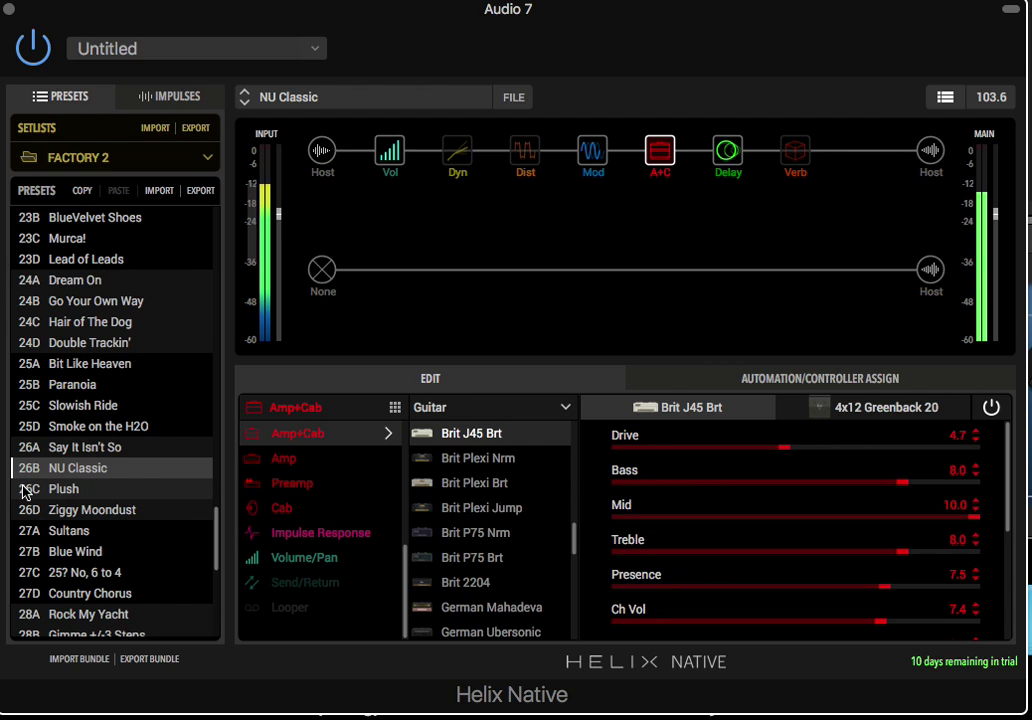
{"action": "left_click", "coordinate": [24, 490]}
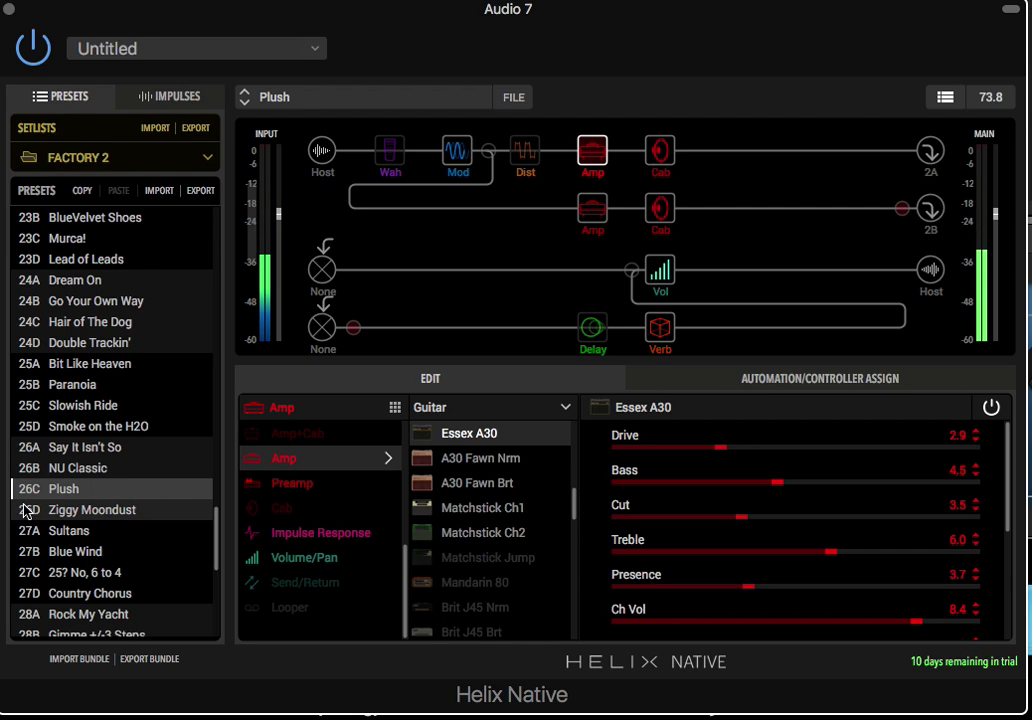
{"action": "left_click", "coordinate": [24, 511]}
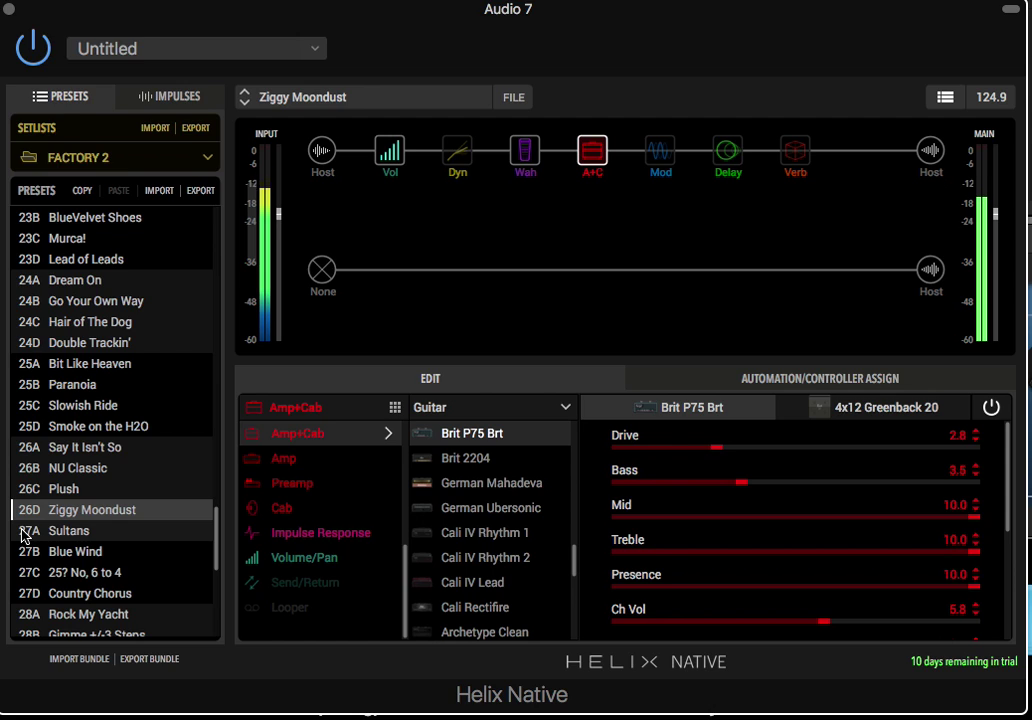
- Audition the bank 27 presets in order: Sultans, Blue Wind, 25? No, 6 to 4 and Country Chorus
{"action": "double_click", "coordinate": [24, 535]}
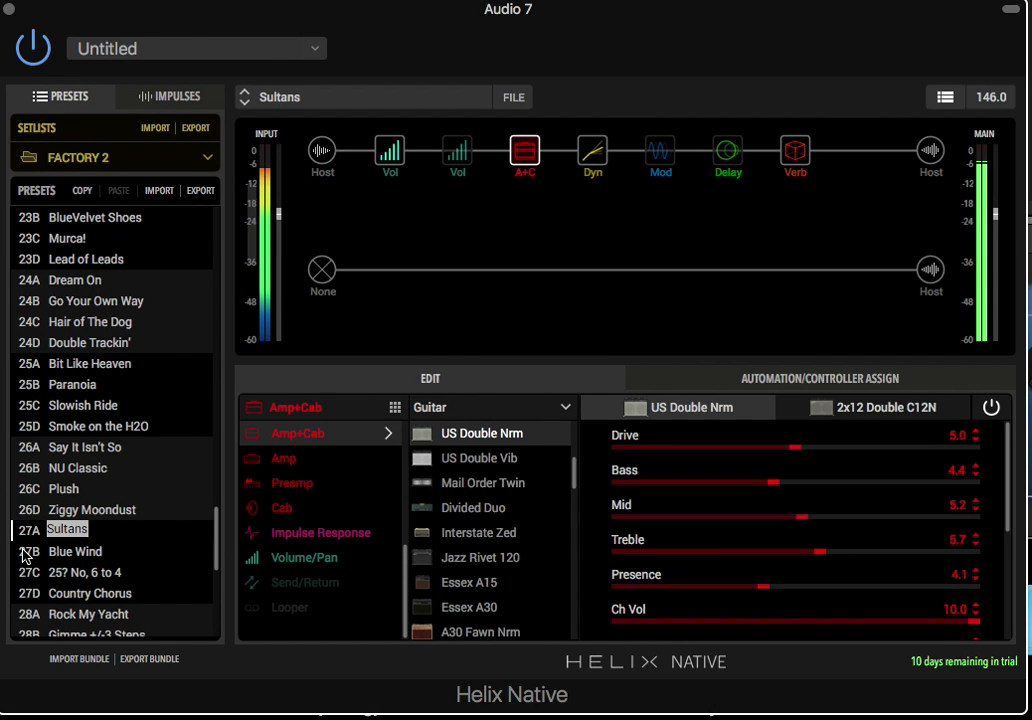
{"action": "left_click", "coordinate": [24, 552]}
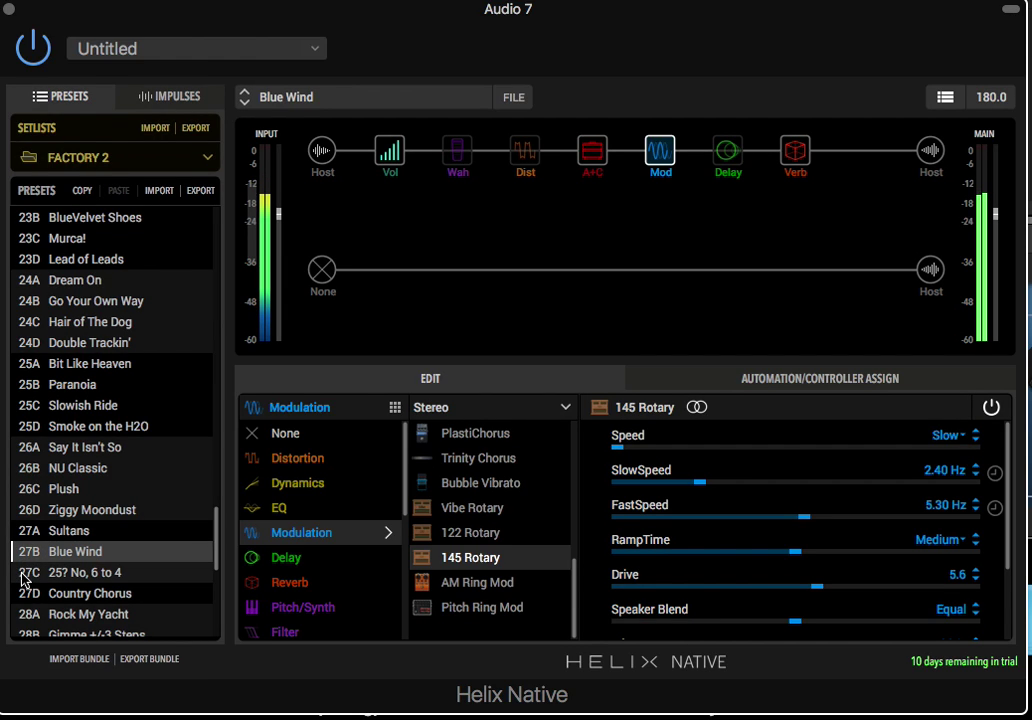
{"action": "left_click", "coordinate": [24, 576]}
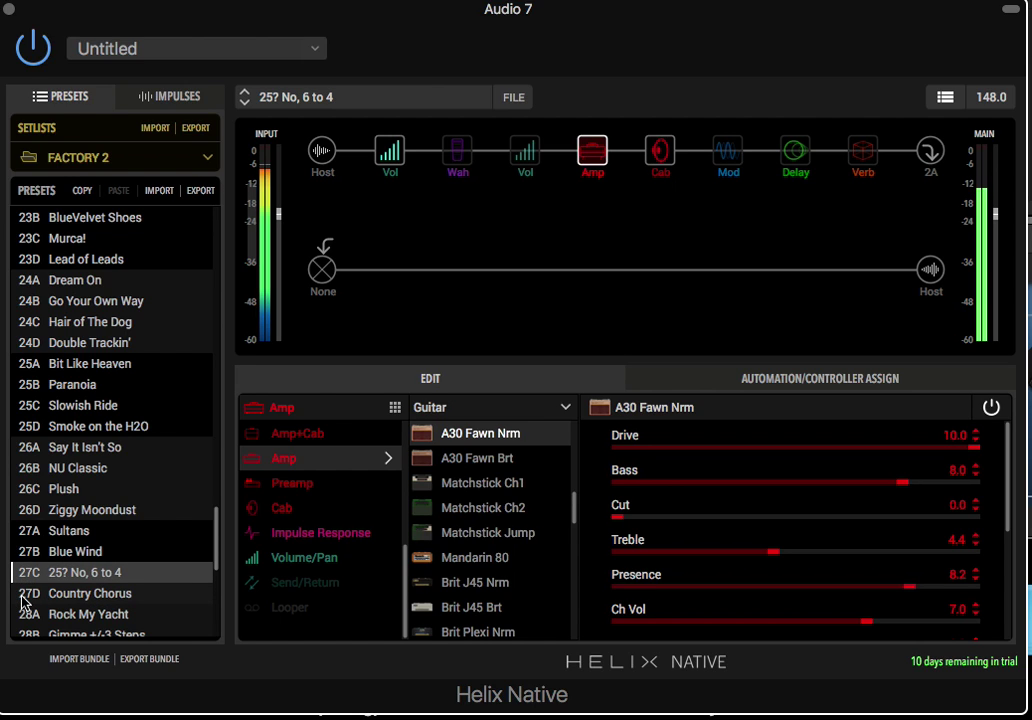
{"action": "left_click", "coordinate": [24, 596]}
- Audition the bank 28 presets in order: Rock My Yacht, Gimme +/-3 Steps, Dover Cliffs and Goin' Home
{"action": "scroll", "coordinate": [24, 598], "scroll_direction": "down", "scroll_amount": 6}
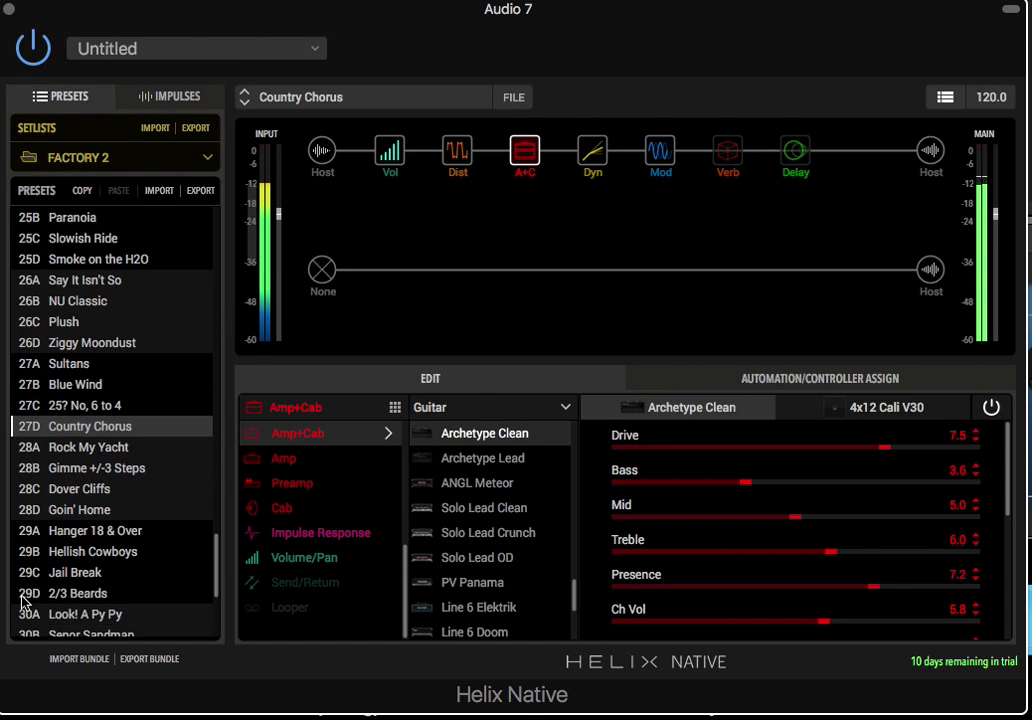
{"action": "scroll", "coordinate": [24, 598], "scroll_direction": "down", "scroll_amount": 2}
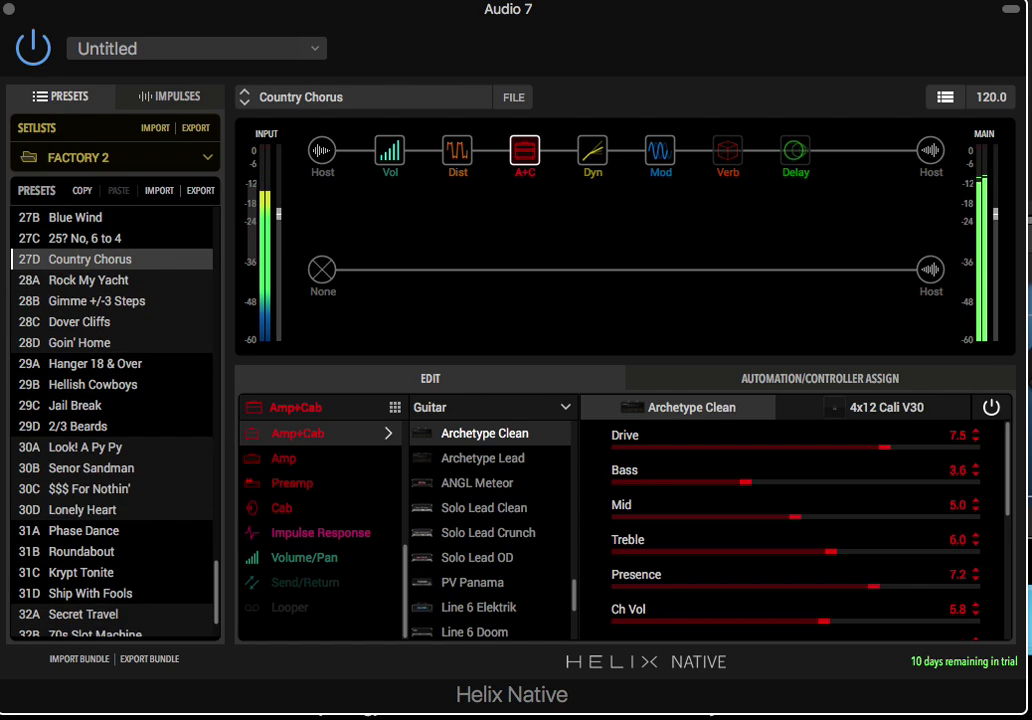
{"action": "left_click", "coordinate": [22, 283]}
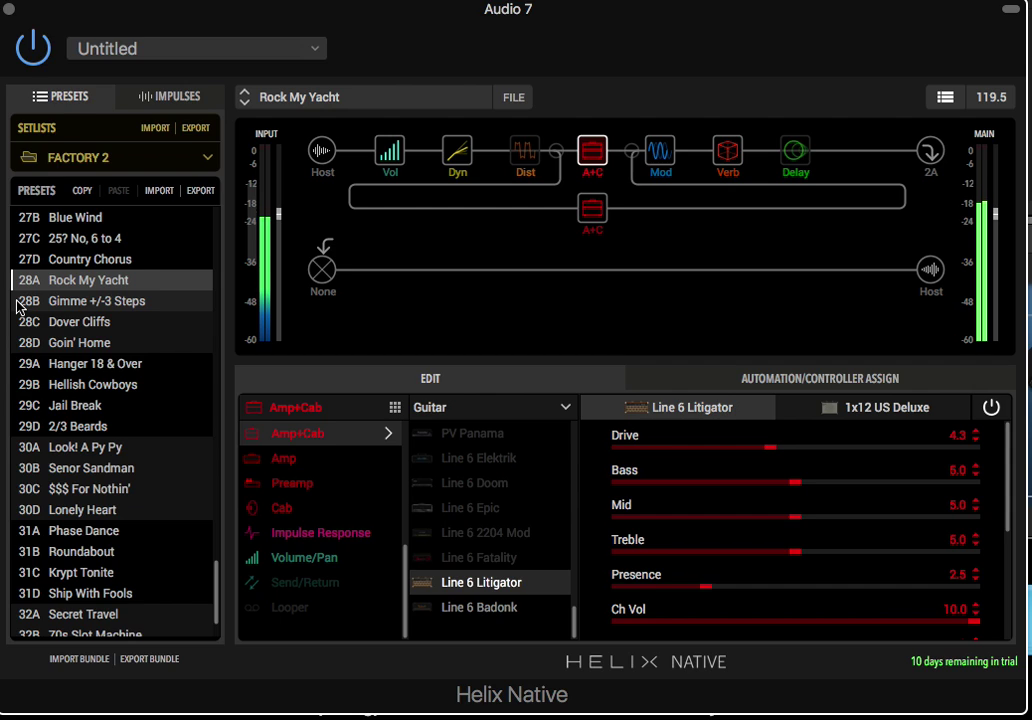
{"action": "left_click", "coordinate": [18, 303]}
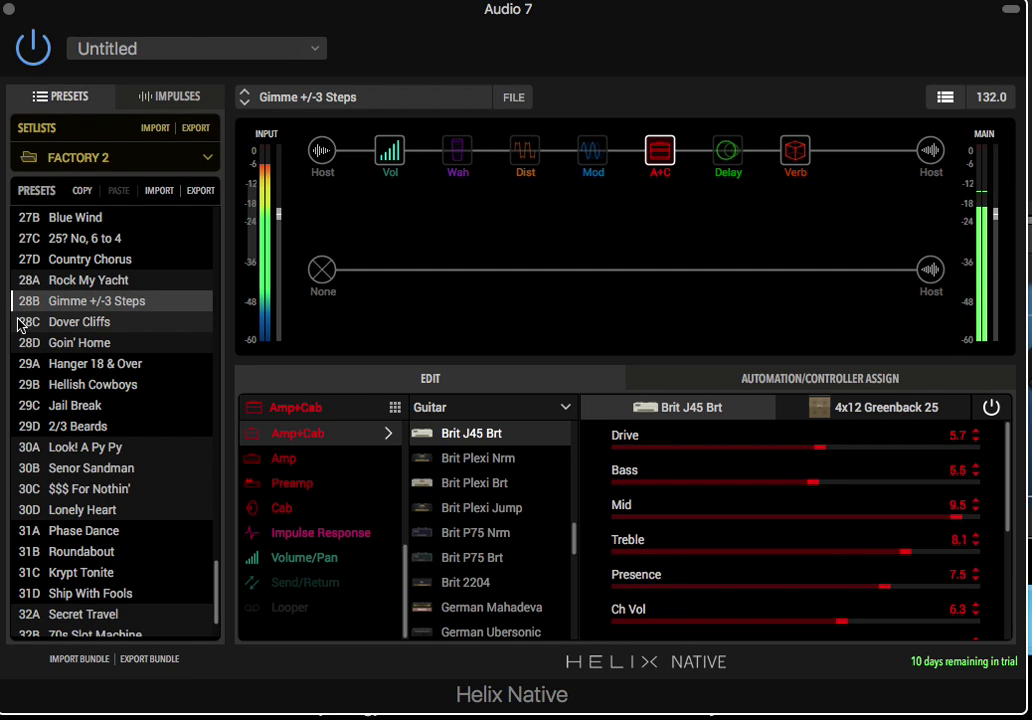
{"action": "left_click", "coordinate": [18, 323]}
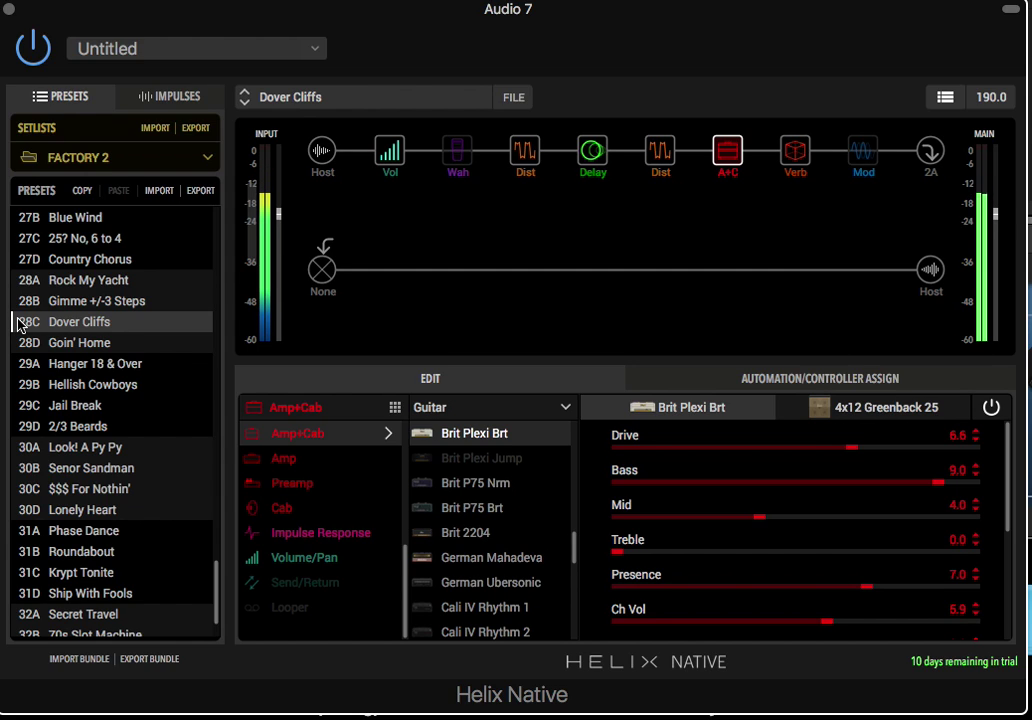
{"action": "left_click", "coordinate": [27, 344]}
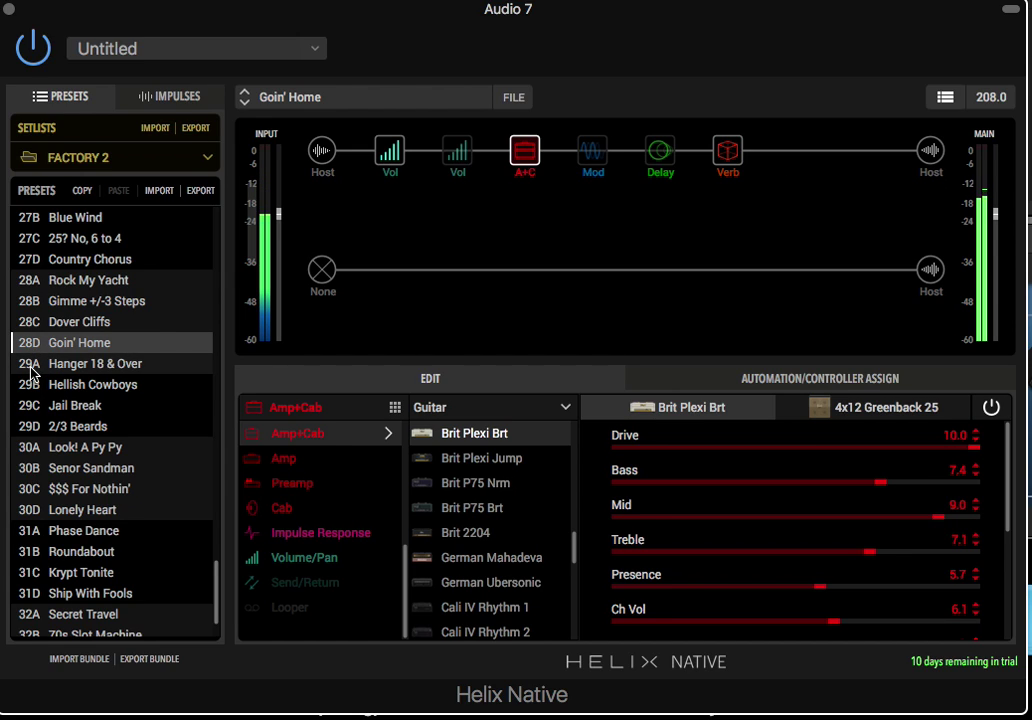
- Audition the bank 29 presets in order: Hanger 18 & Over, Hellish Cowboys, Jail Break and 2/3 Beards
{"action": "left_click", "coordinate": [31, 368]}
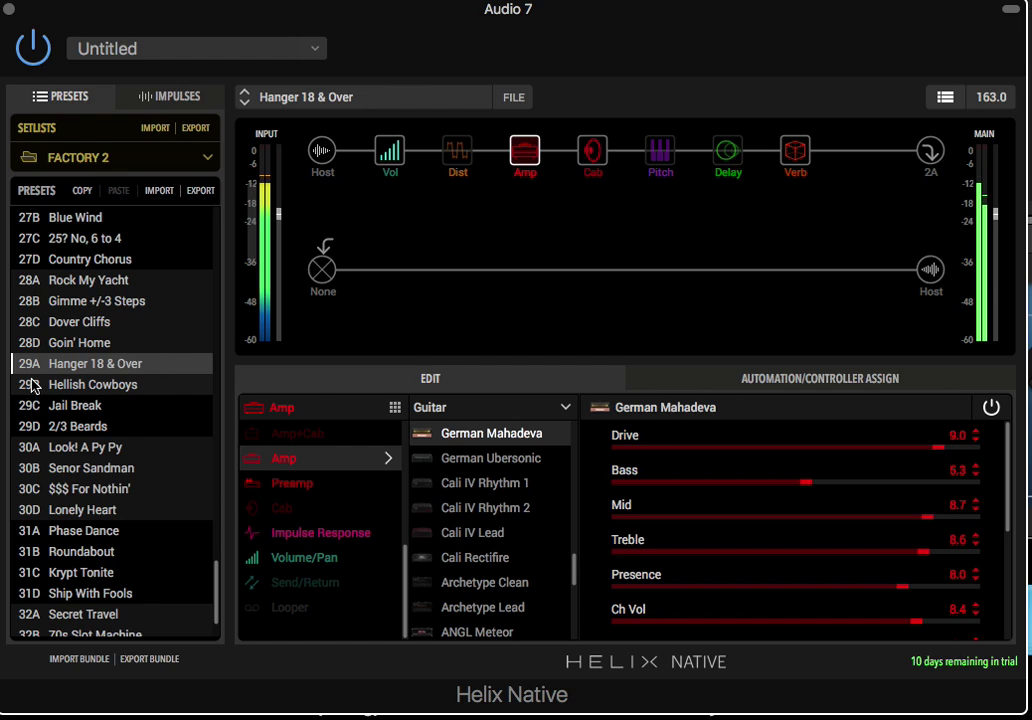
{"action": "left_click", "coordinate": [31, 386]}
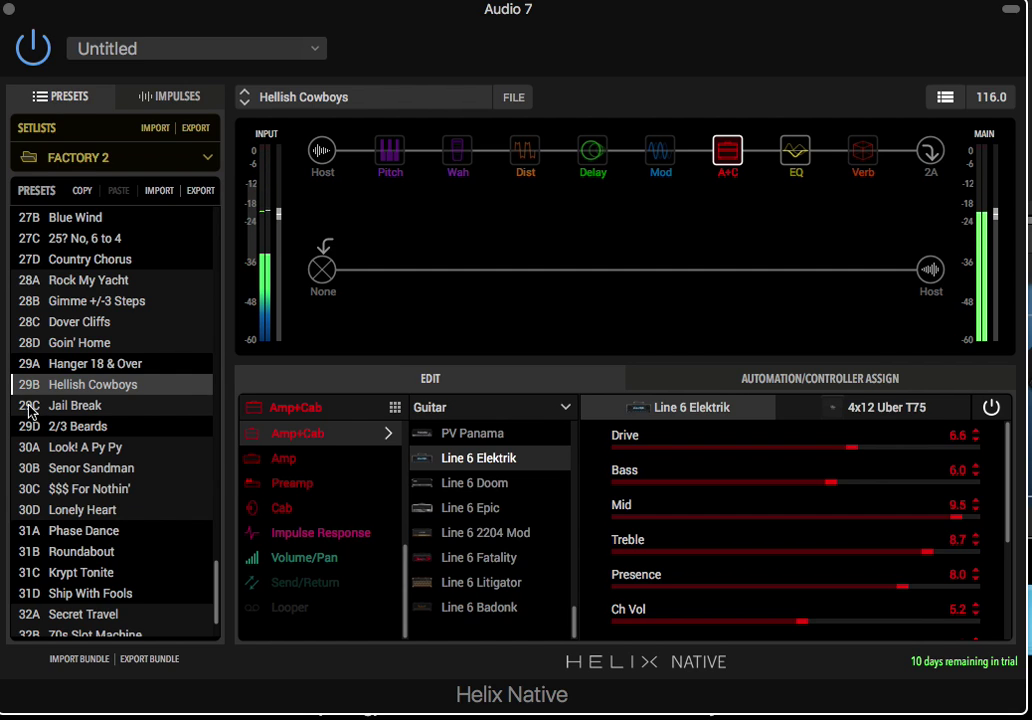
{"action": "left_click", "coordinate": [31, 410]}
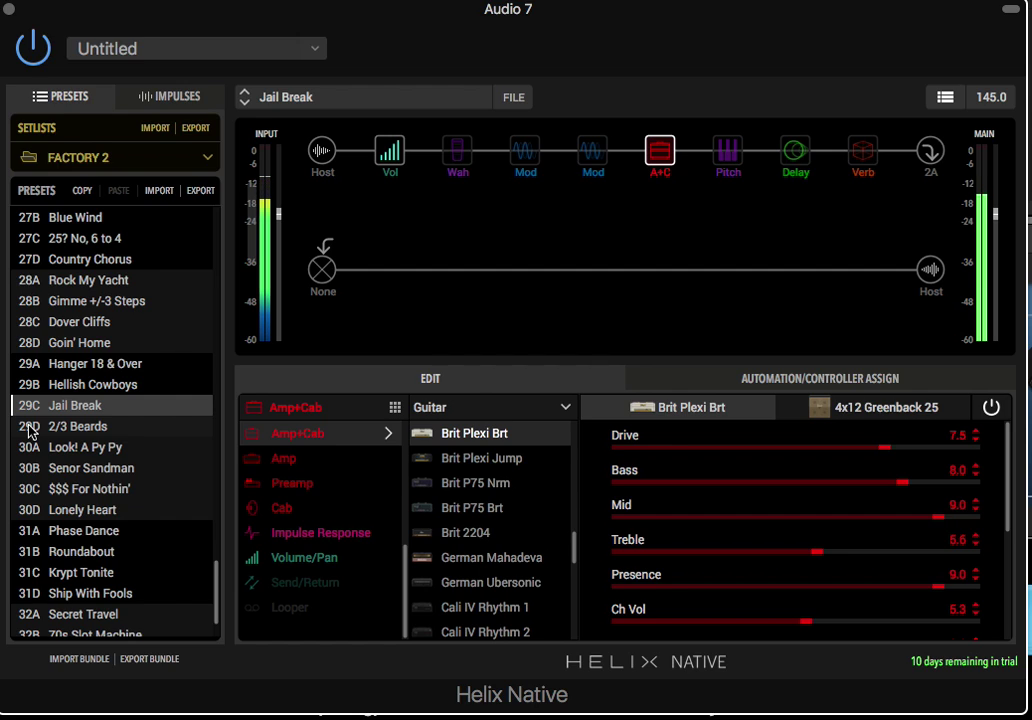
{"action": "left_click", "coordinate": [30, 430]}
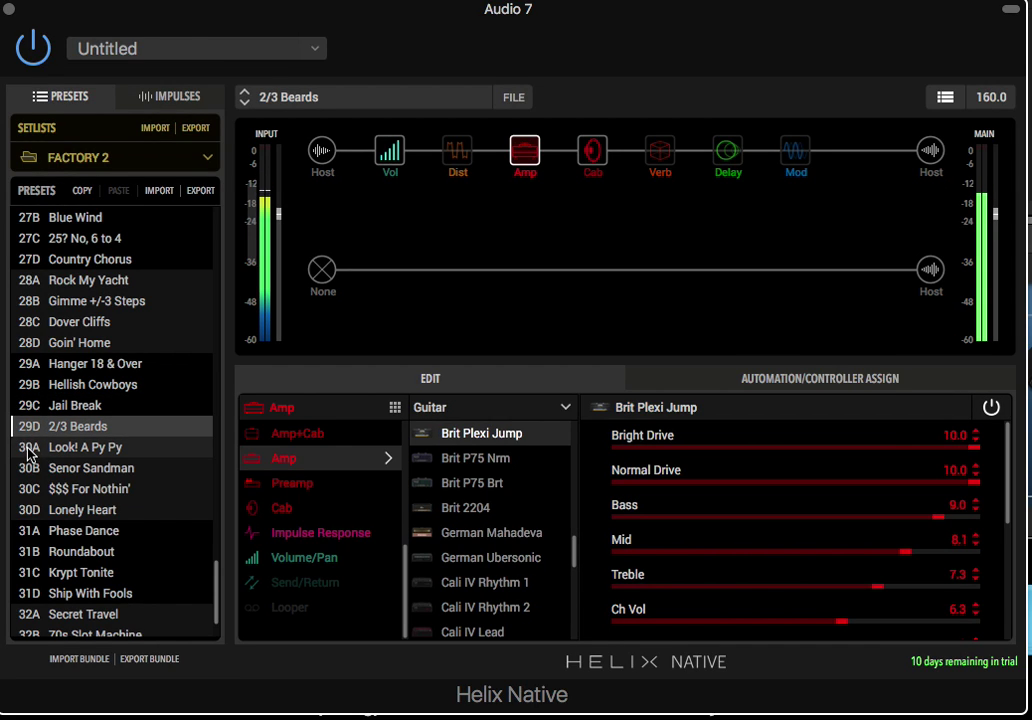
- Audition the bank 30 presets in order: Look! A Py Py, Senor Sandman, $$$ For Nothin' and Lonely Heart
{"action": "left_click", "coordinate": [28, 453]}
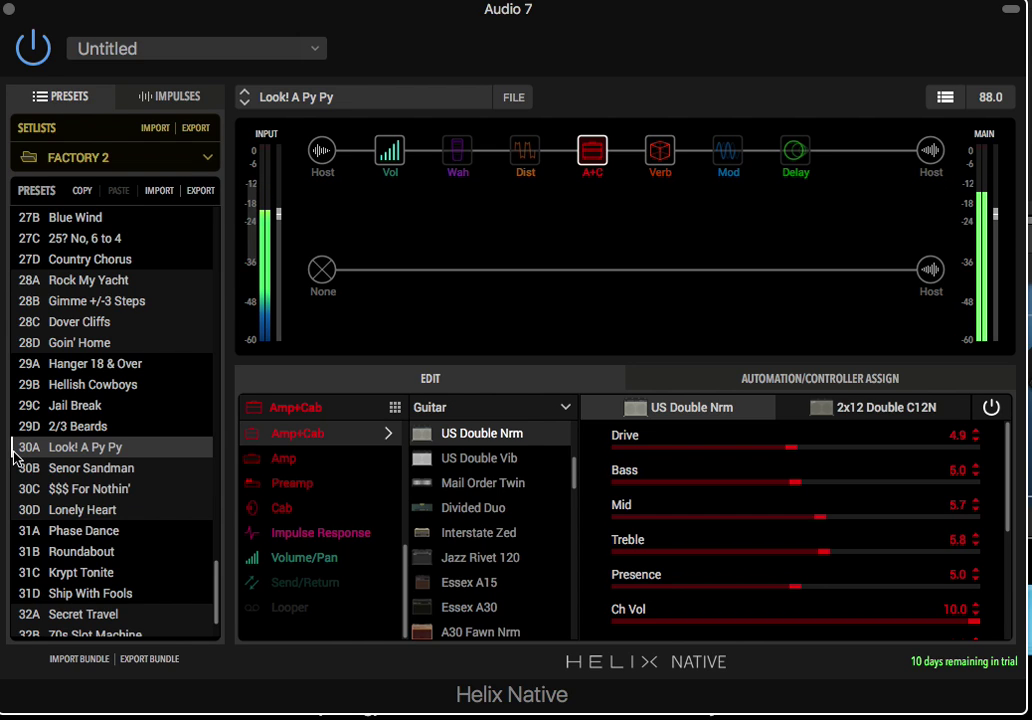
{"action": "left_click", "coordinate": [28, 467]}
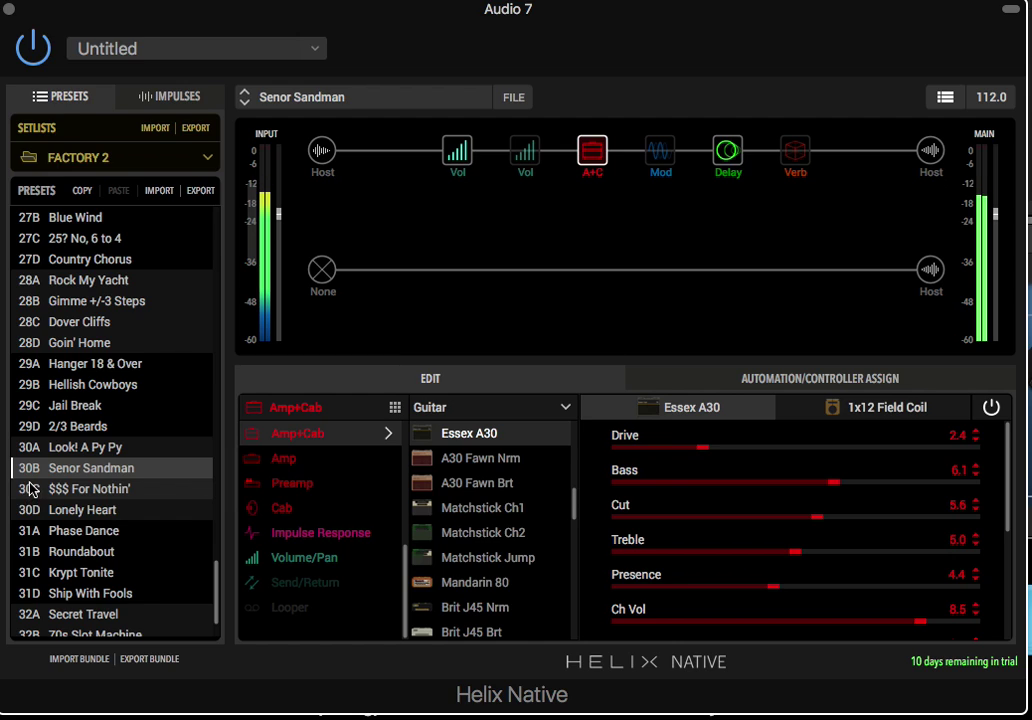
{"action": "left_click", "coordinate": [28, 488]}
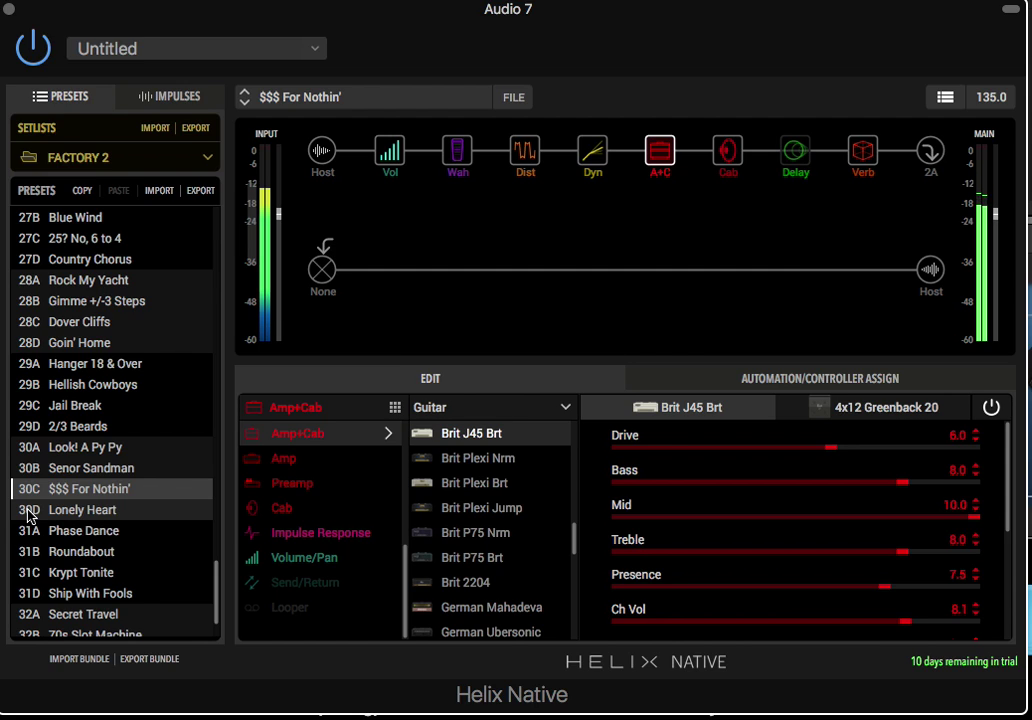
{"action": "left_click", "coordinate": [28, 515]}
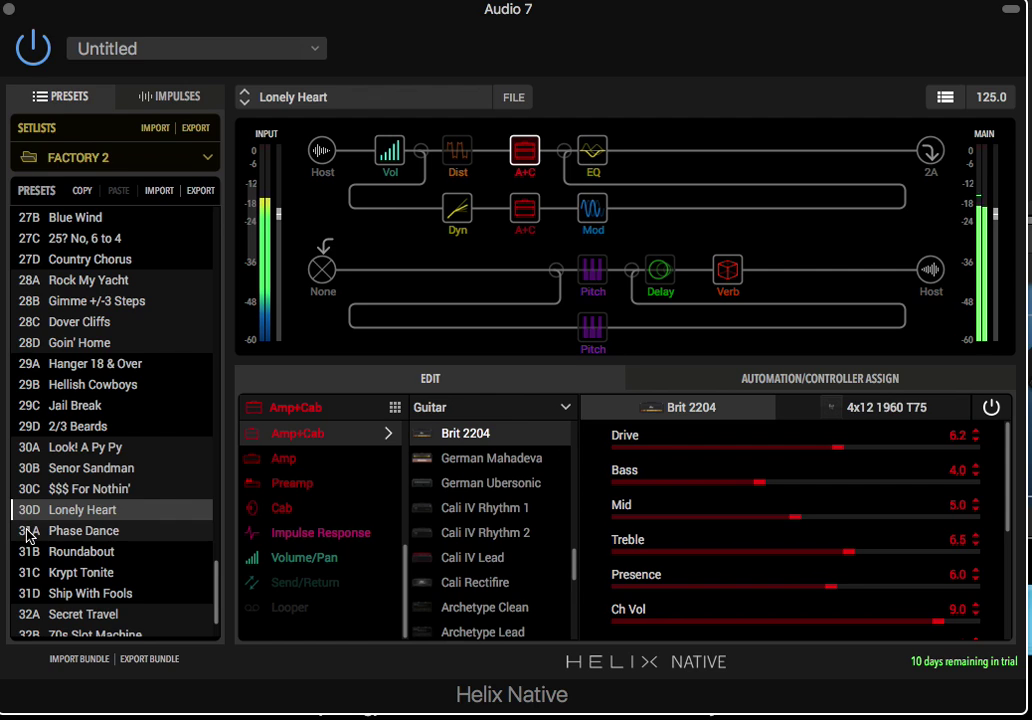
- Audition the bank 31 presets in order: Phase Dance, Roundabout, Krypt Tonite and Ship With Fools
{"action": "left_click", "coordinate": [28, 536]}
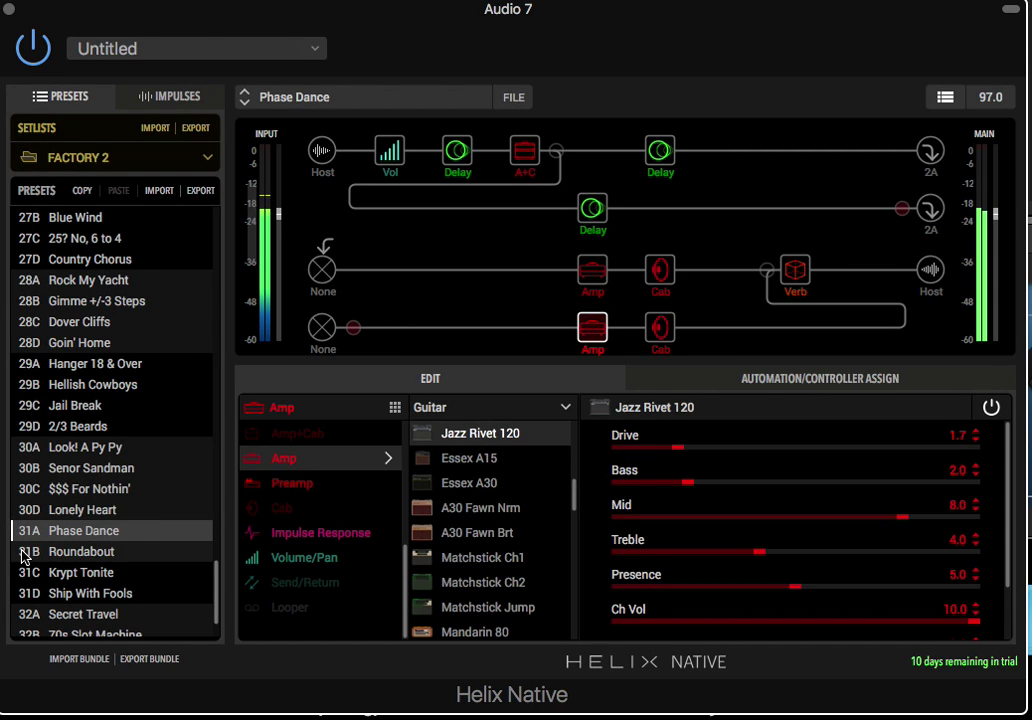
{"action": "left_click", "coordinate": [22, 555]}
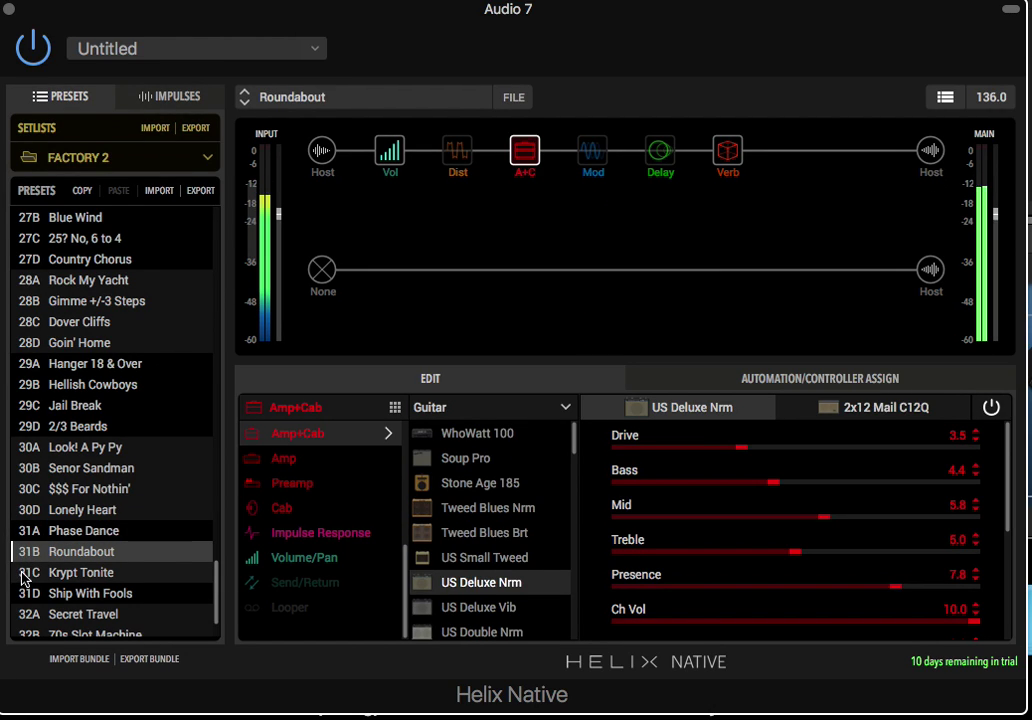
{"action": "left_click", "coordinate": [24, 575]}
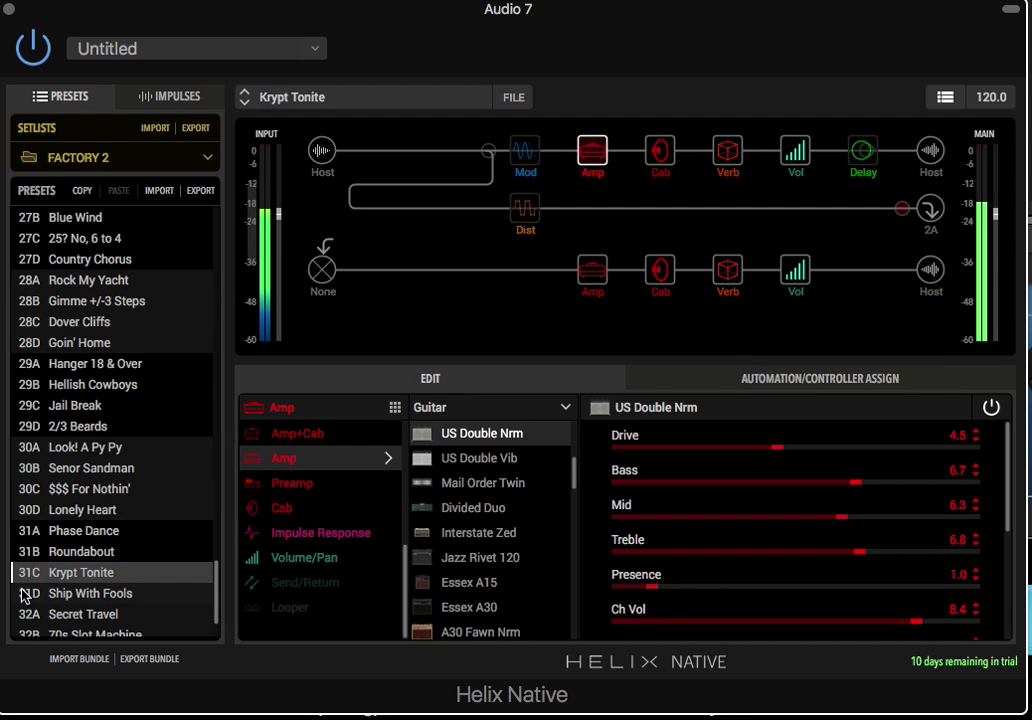
{"action": "left_click", "coordinate": [24, 596]}
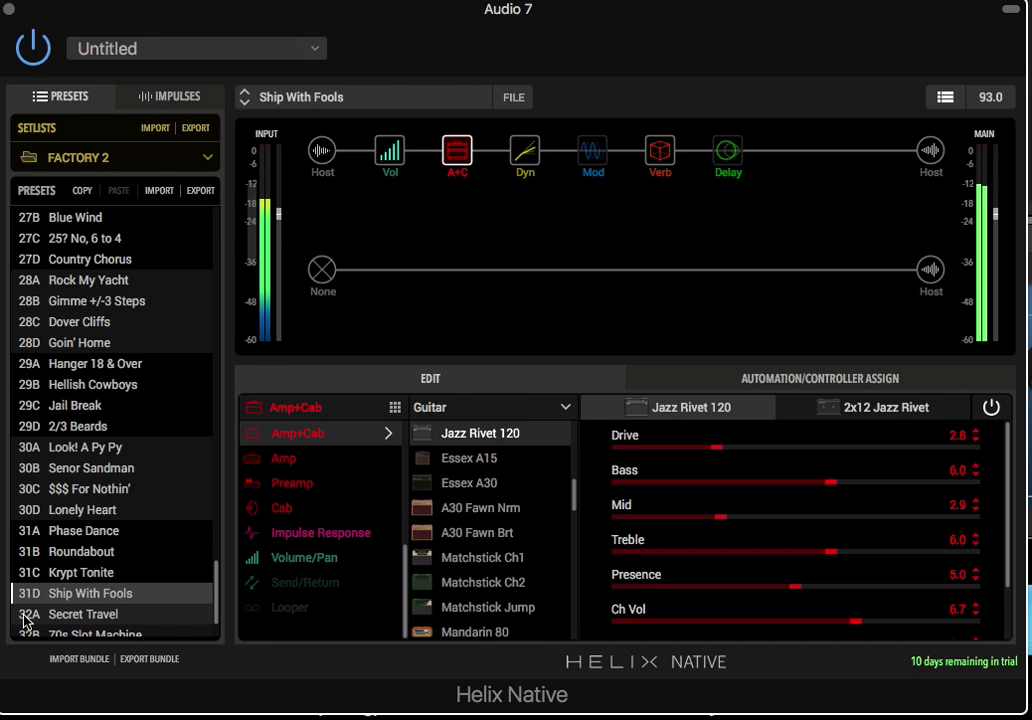
- Audition the bank 32 presets in order: Secret Travel, 70s Slot Machine, Chemtrails and Alternative YES
{"action": "left_click", "coordinate": [24, 617]}
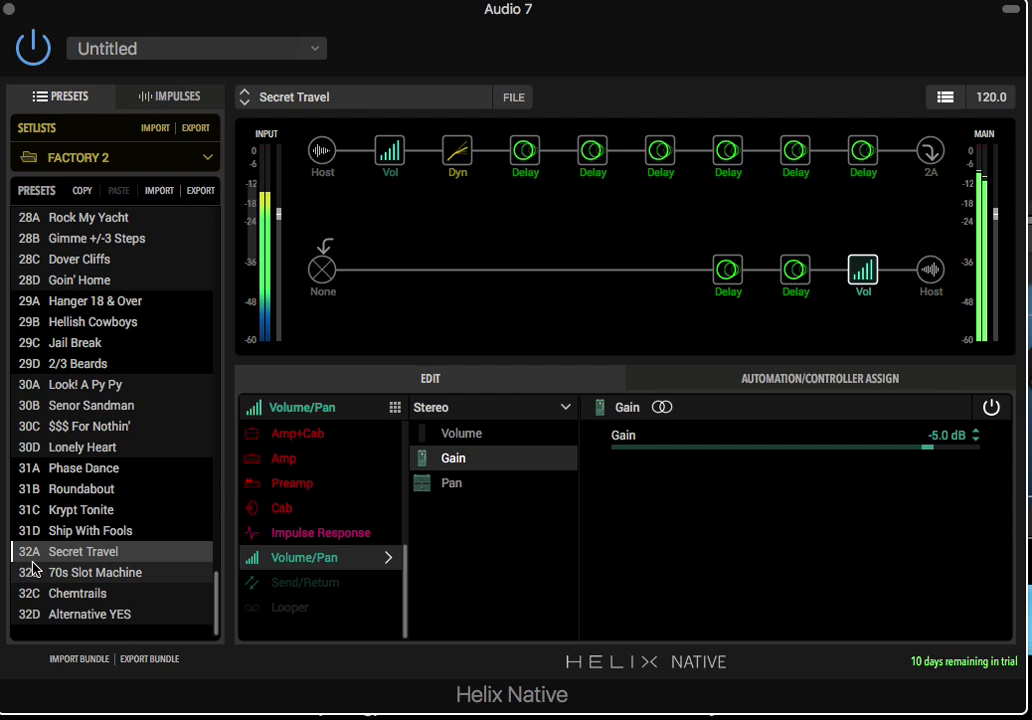
{"action": "left_click", "coordinate": [32, 574]}
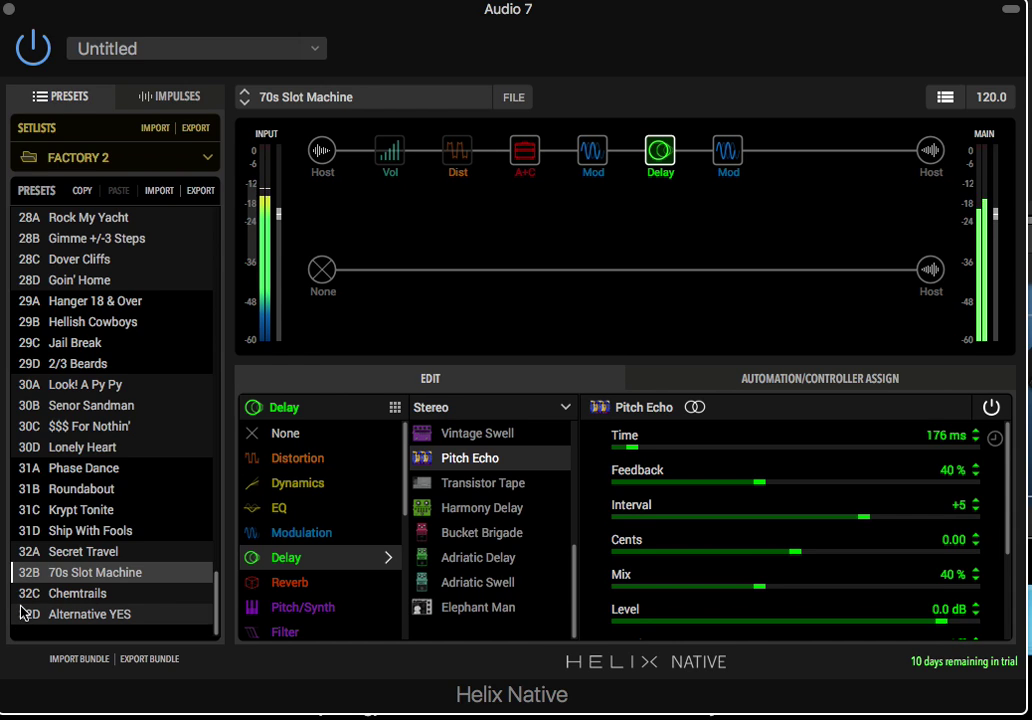
{"action": "left_click", "coordinate": [24, 598]}
{"action": "left_click", "coordinate": [24, 600]}
{"action": "left_click", "coordinate": [26, 605]}
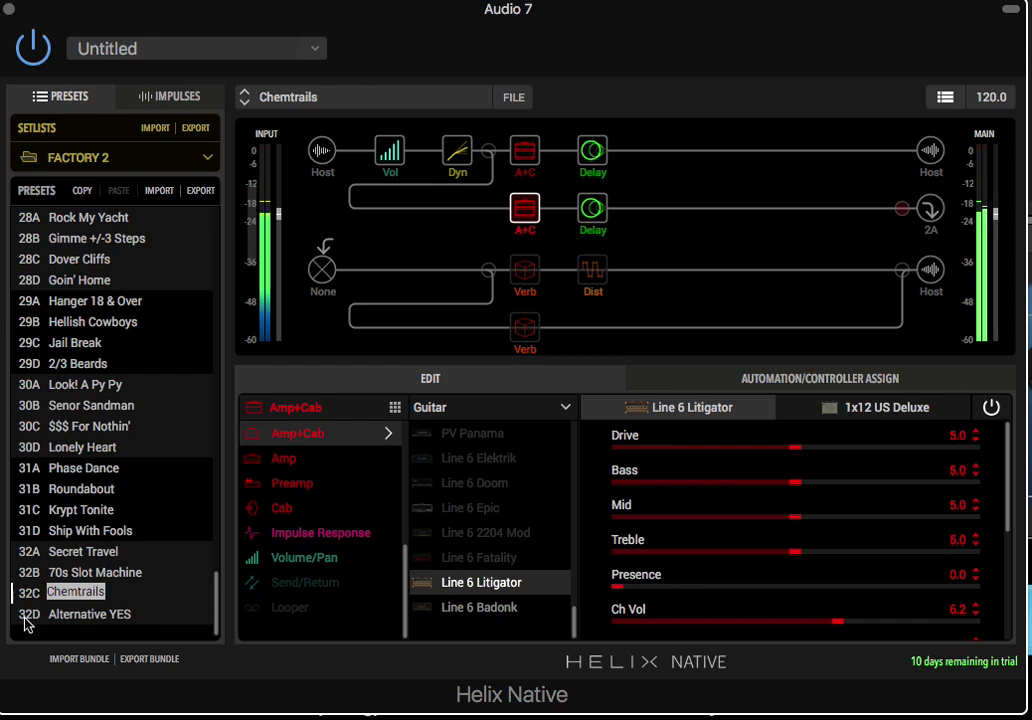
{"action": "left_click", "coordinate": [26, 622]}
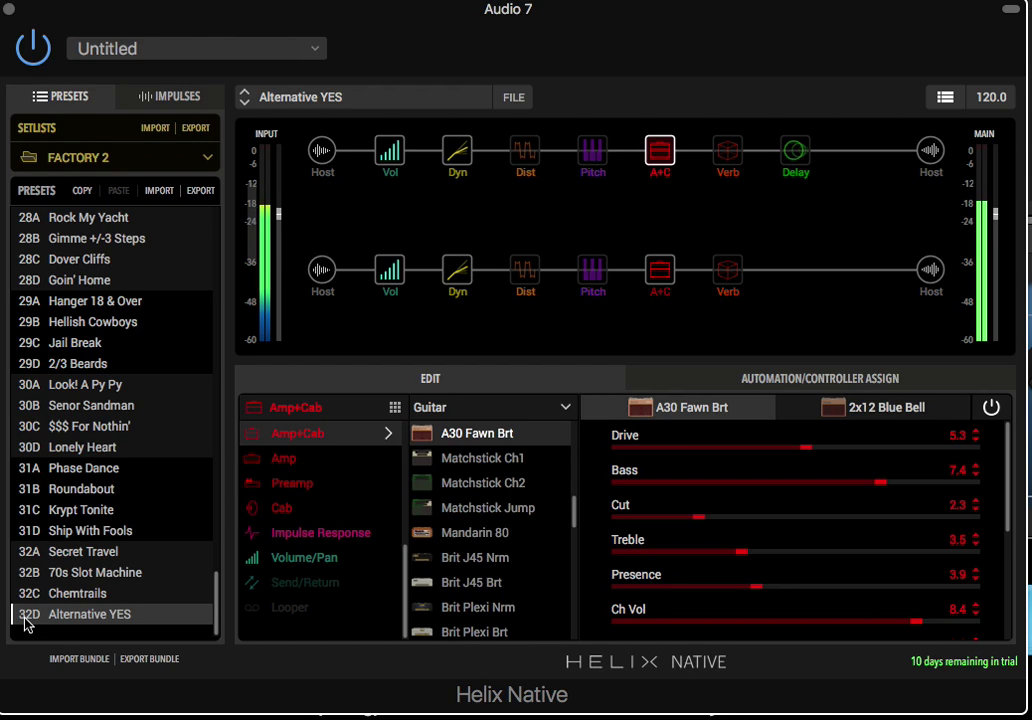
{"action": "key", "text": "super+q"}
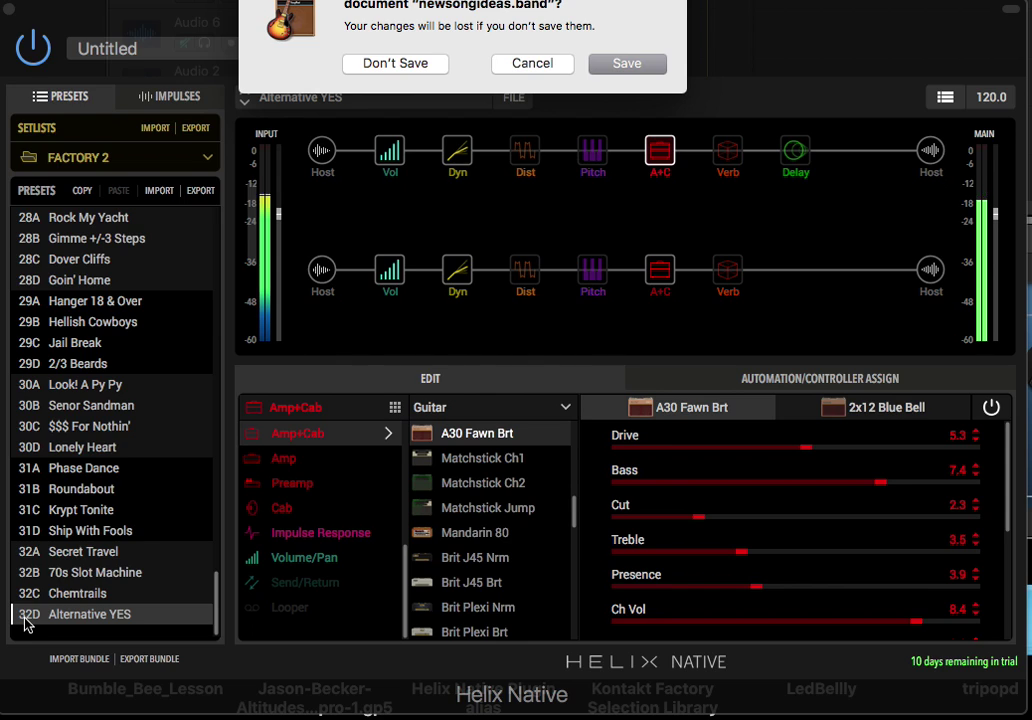
{"action": "left_click", "coordinate": [533, 63]}
{"action": "left_click", "coordinate": [195, 128]}
{"action": "key", "text": "super+Tab"}
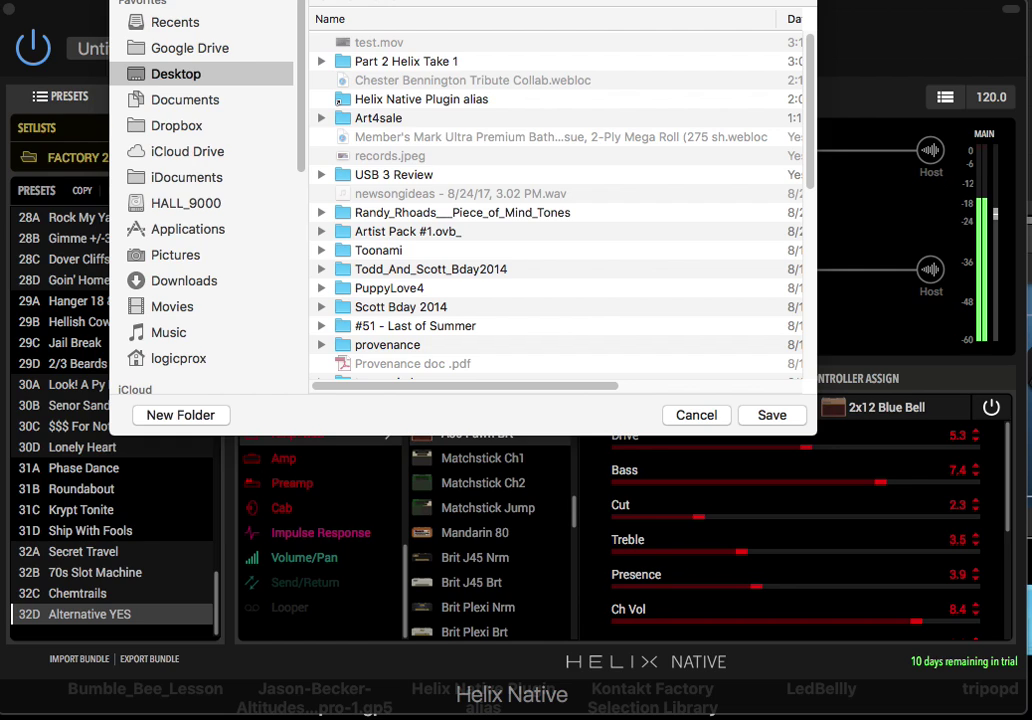
{"action": "key", "text": "BackSpace"}
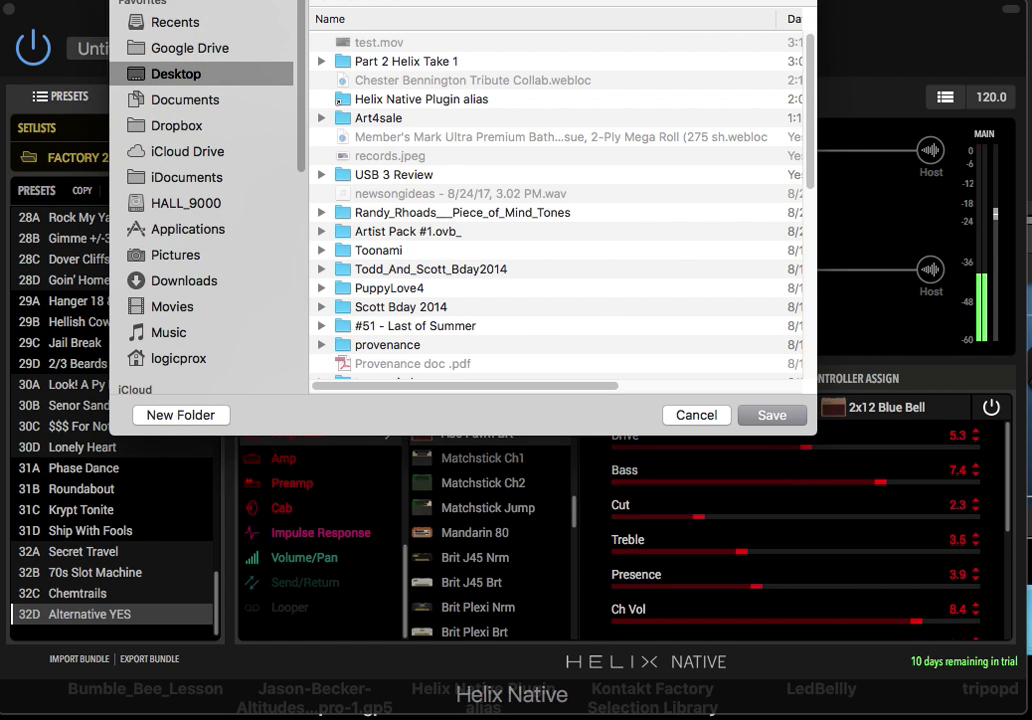
{"action": "type", "text": "F"}
{"action": "key", "text": "Return"}
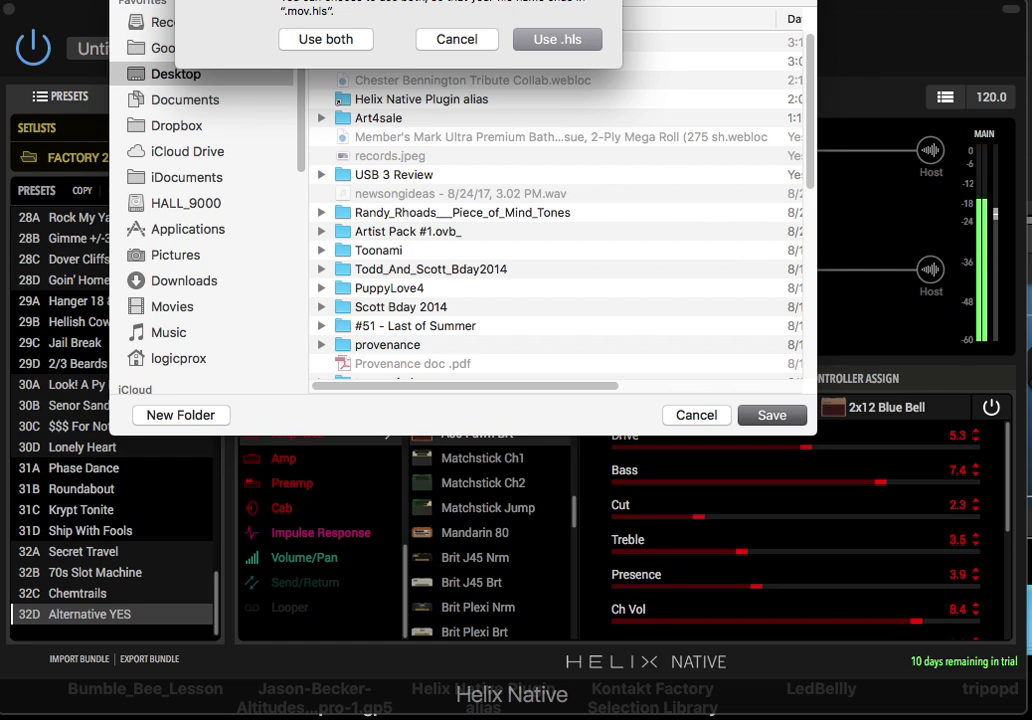
{"action": "left_click", "coordinate": [445, 38]}
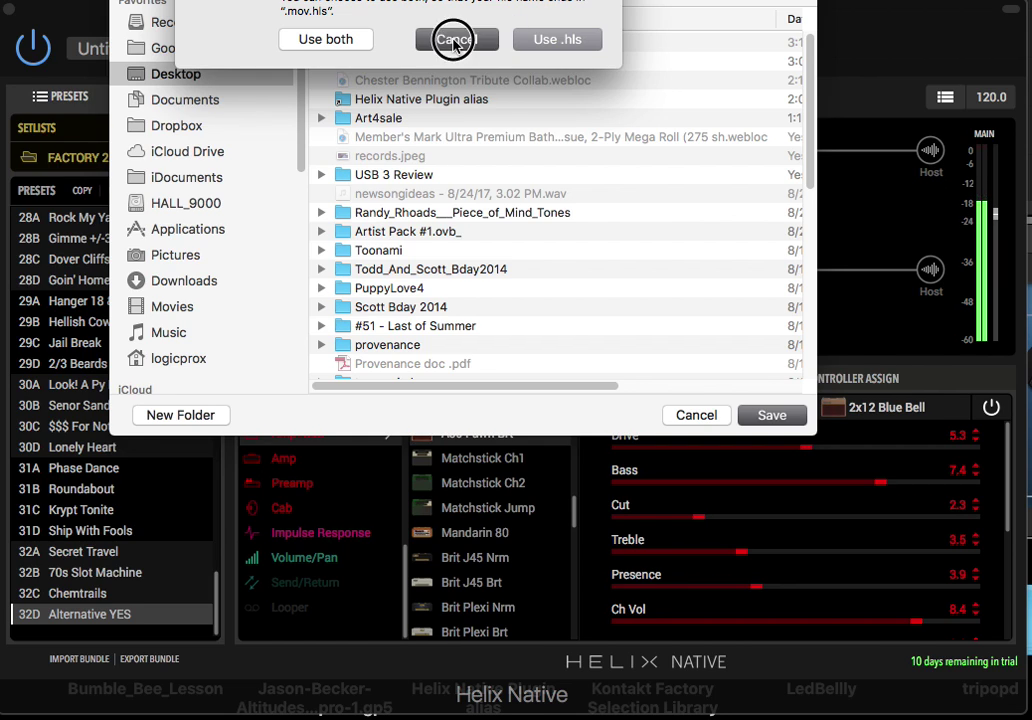
{"action": "left_click", "coordinate": [686, 424]}
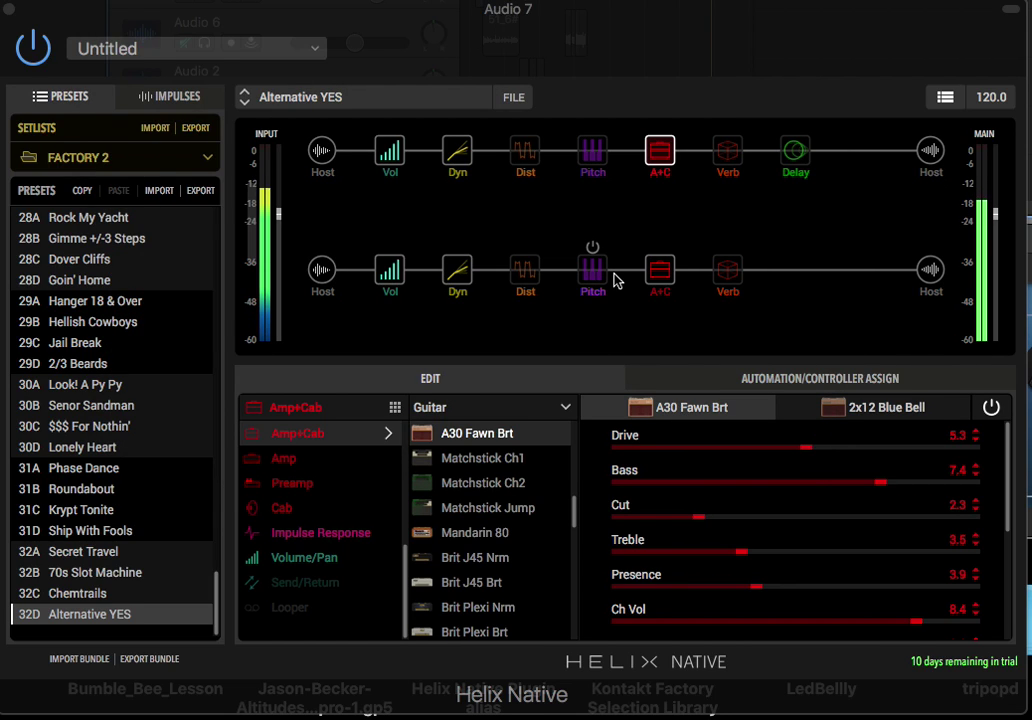
{"action": "key", "text": "super+Tab"}
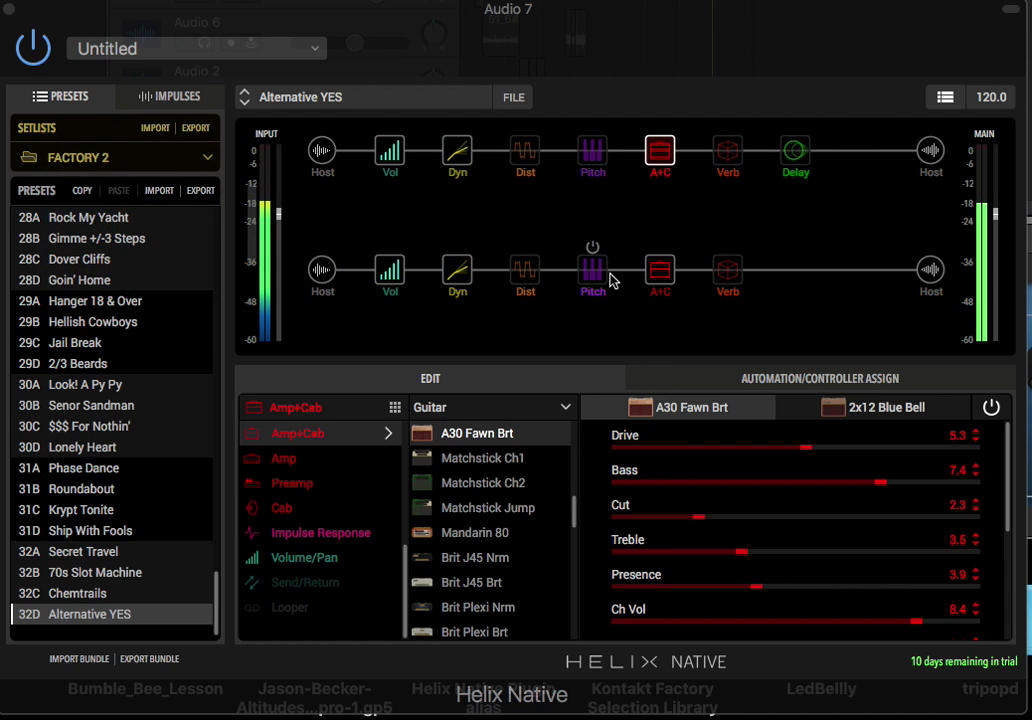